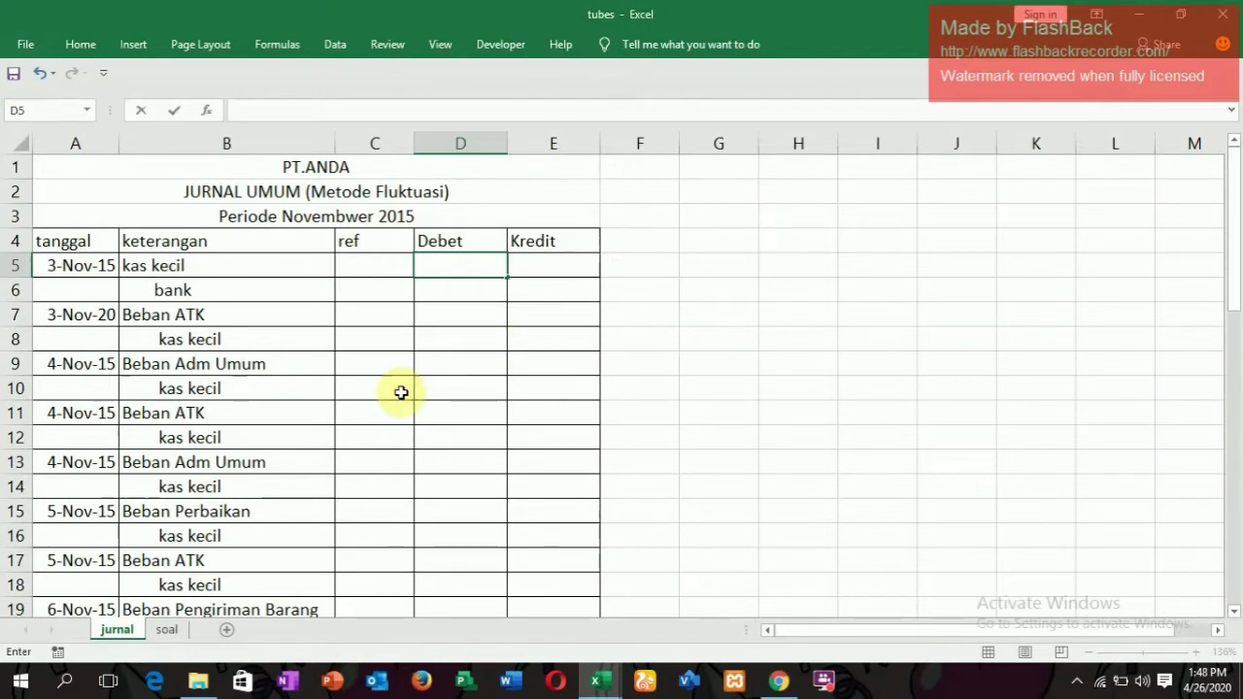
Copy the 7,500,000 petty cash funding amount from the soal sheet into jurnal's kas kecil debit cell D5 and bank credit cell E6
click(167, 631)
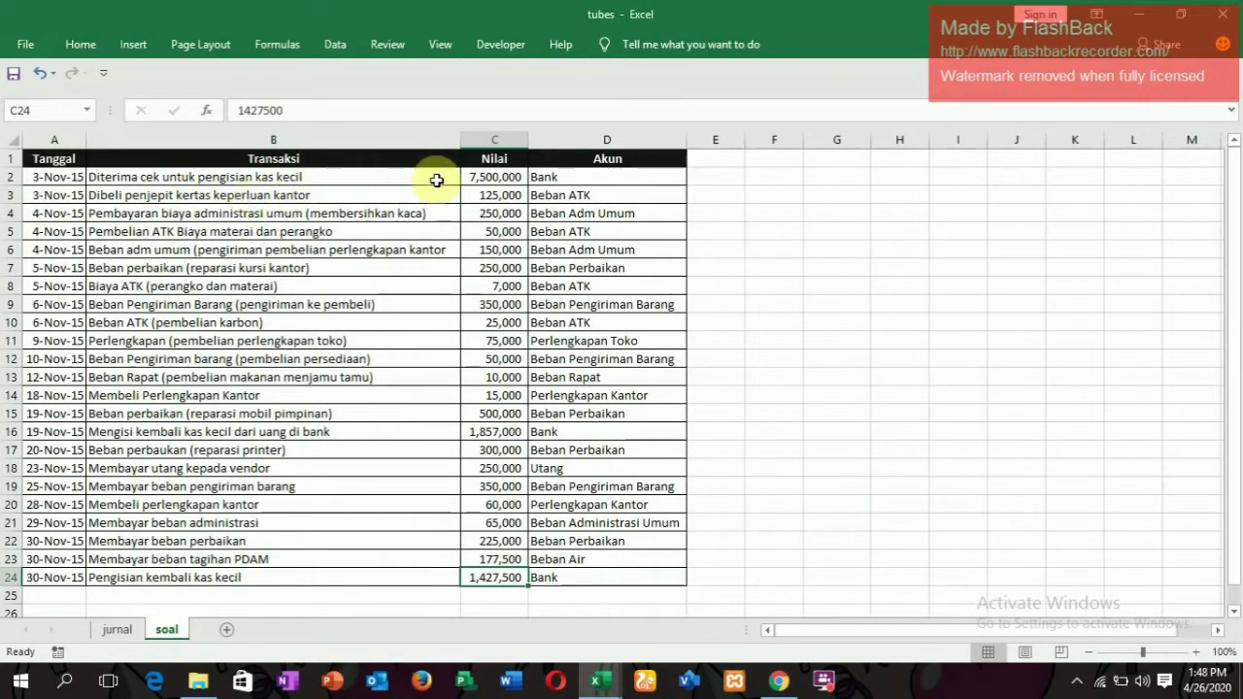
click(470, 181)
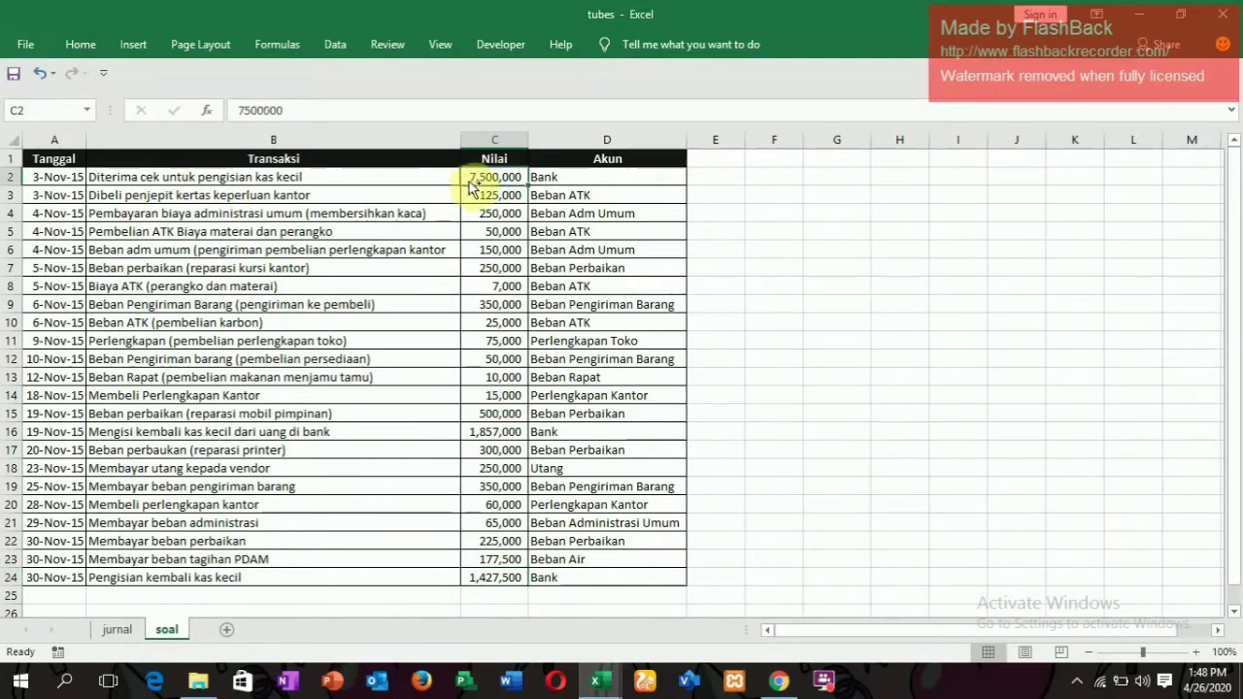
key(ctrl+c)
click(140, 631)
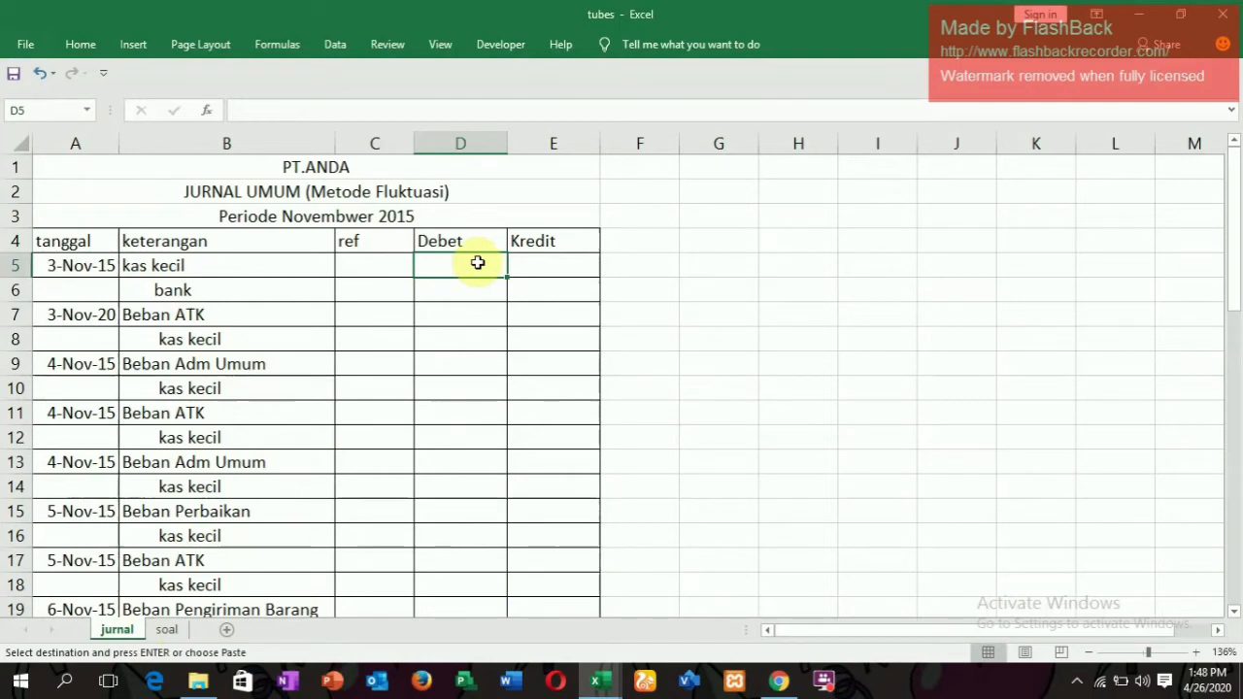
key(ctrl+v)
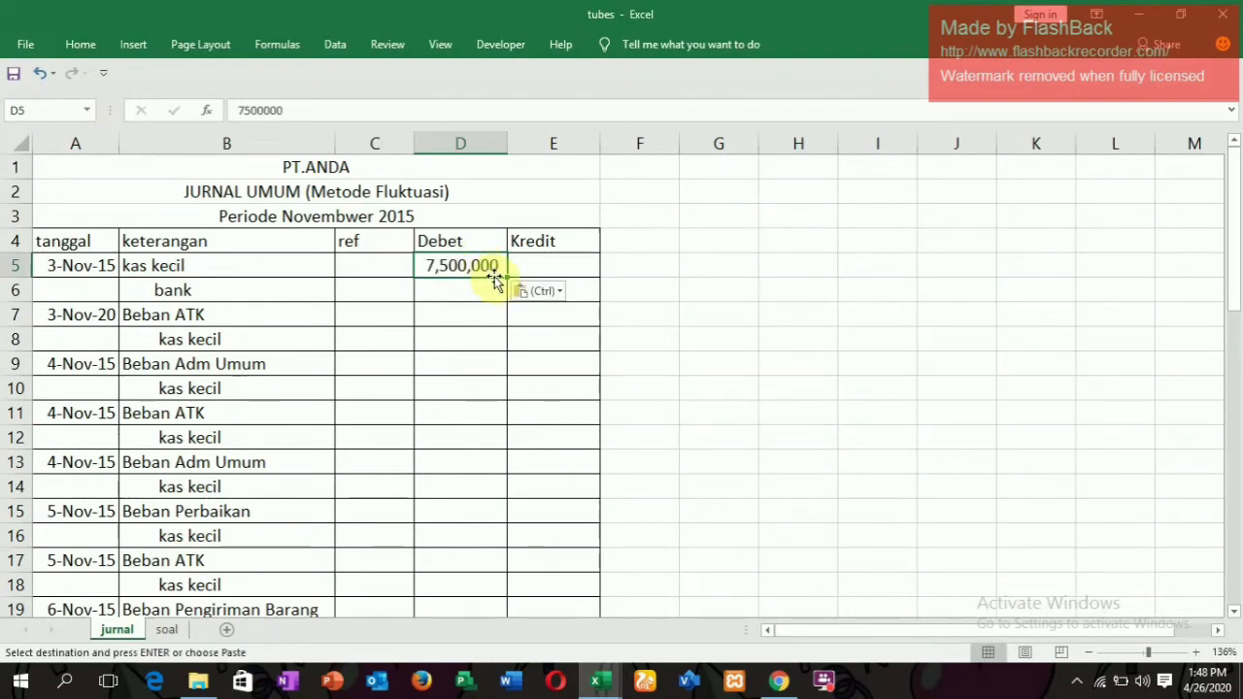
click(587, 289)
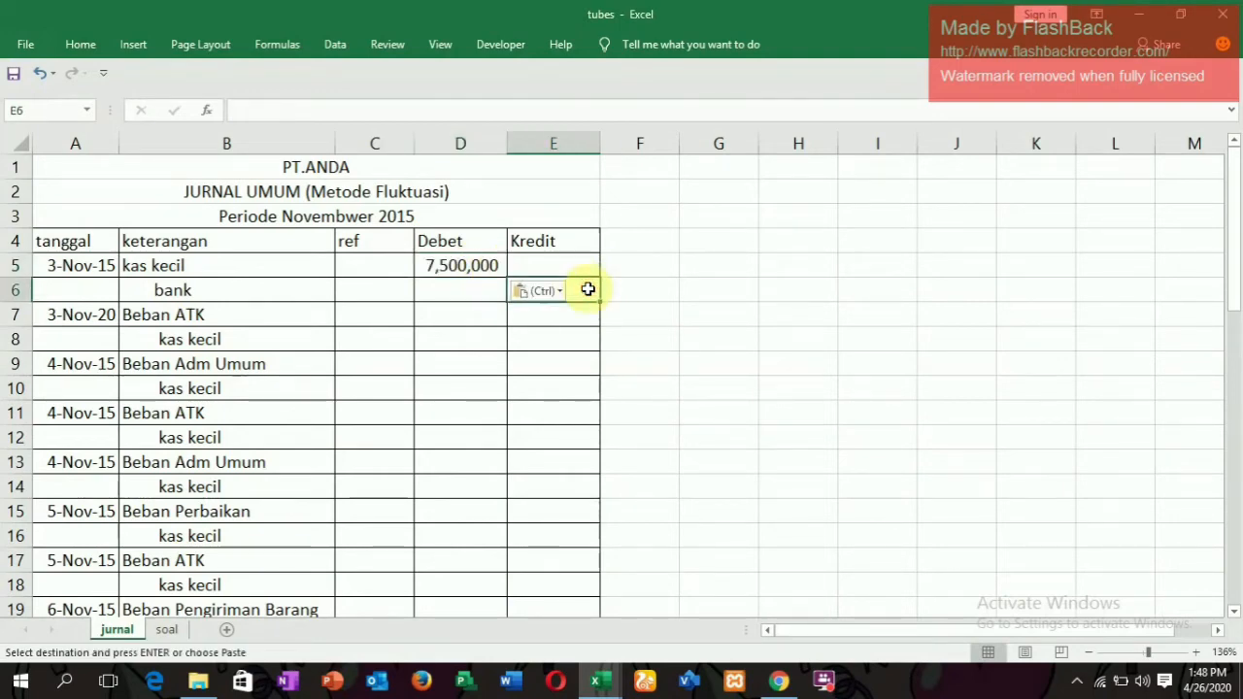
key(ctrl)
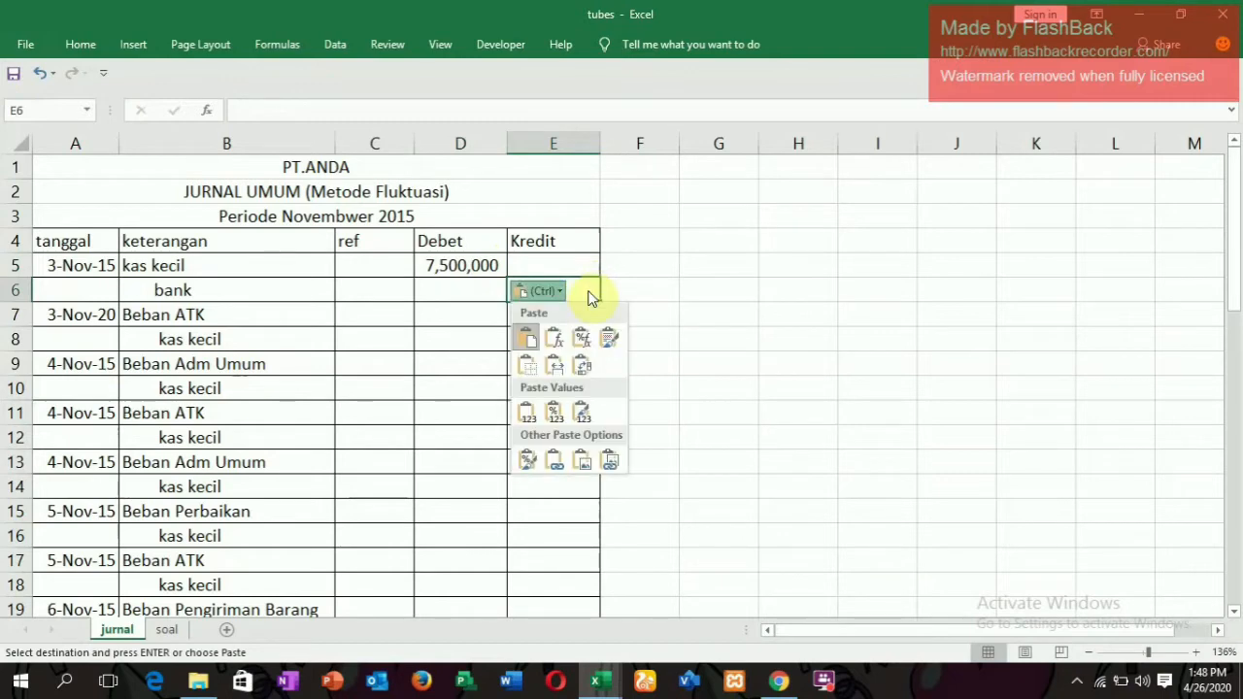
click(592, 297)
key(ctrl+v)
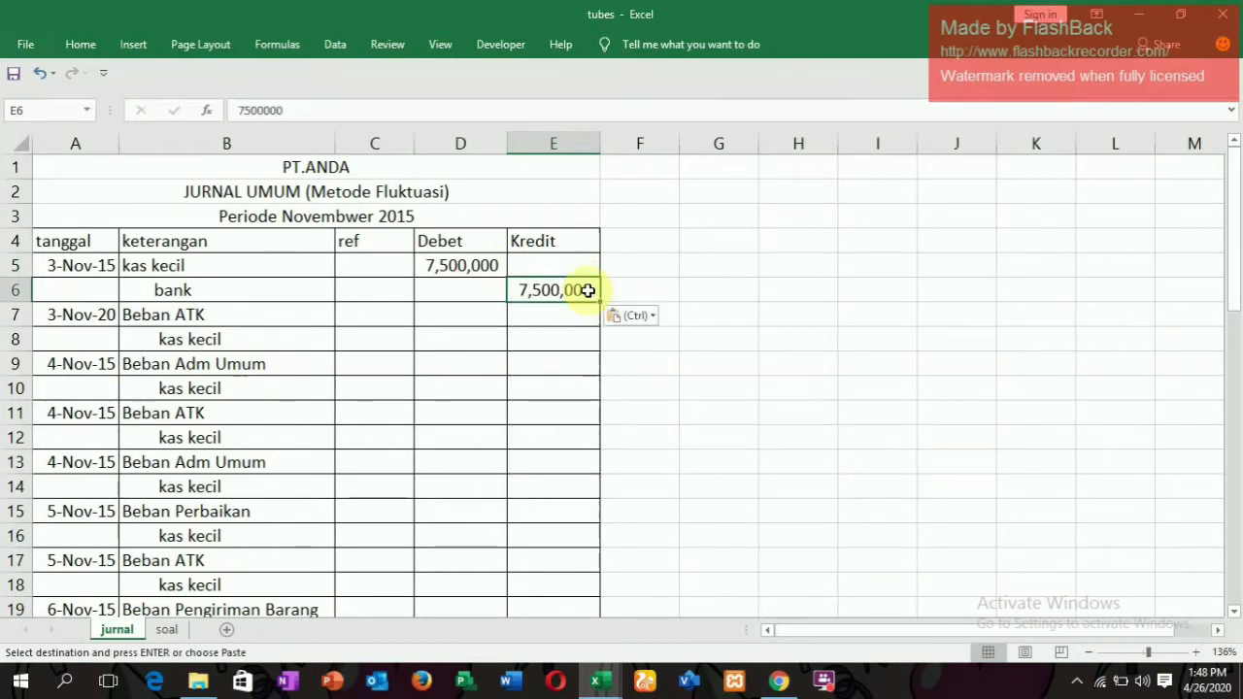
Copy the 125,000 paper clip purchase amount from soal into jurnal's Beban ATK debit cell D7 and kas kecil credit cell E8
click(491, 313)
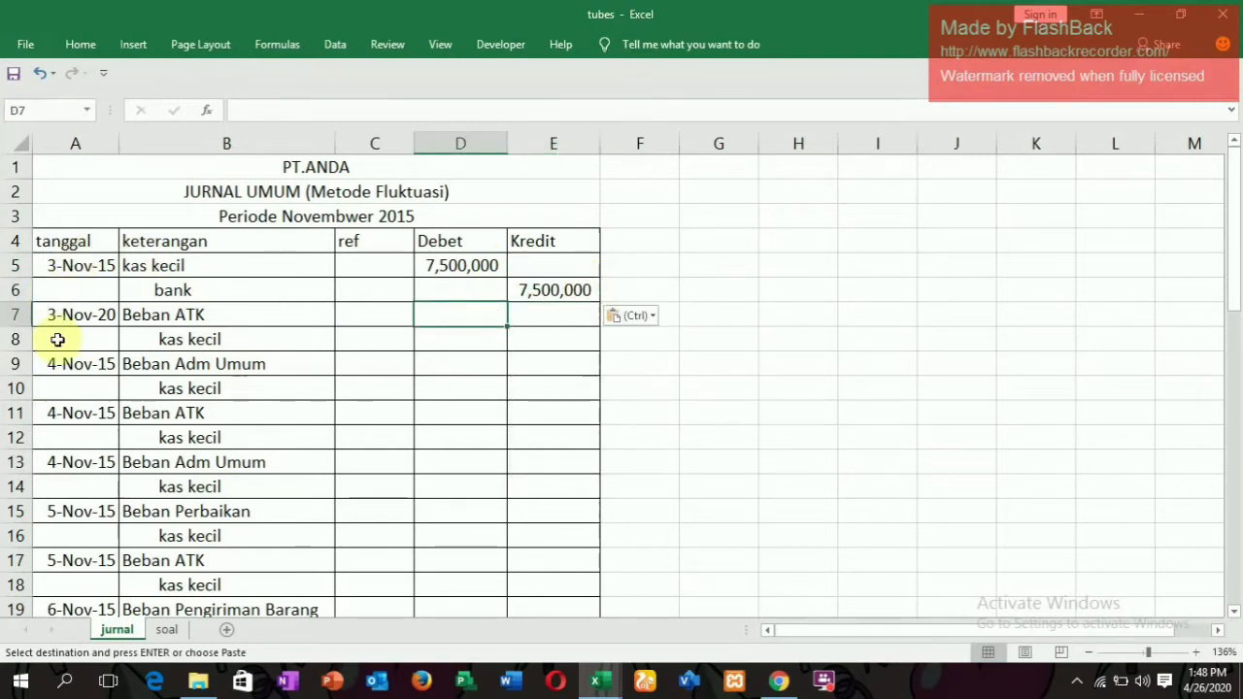
click(165, 630)
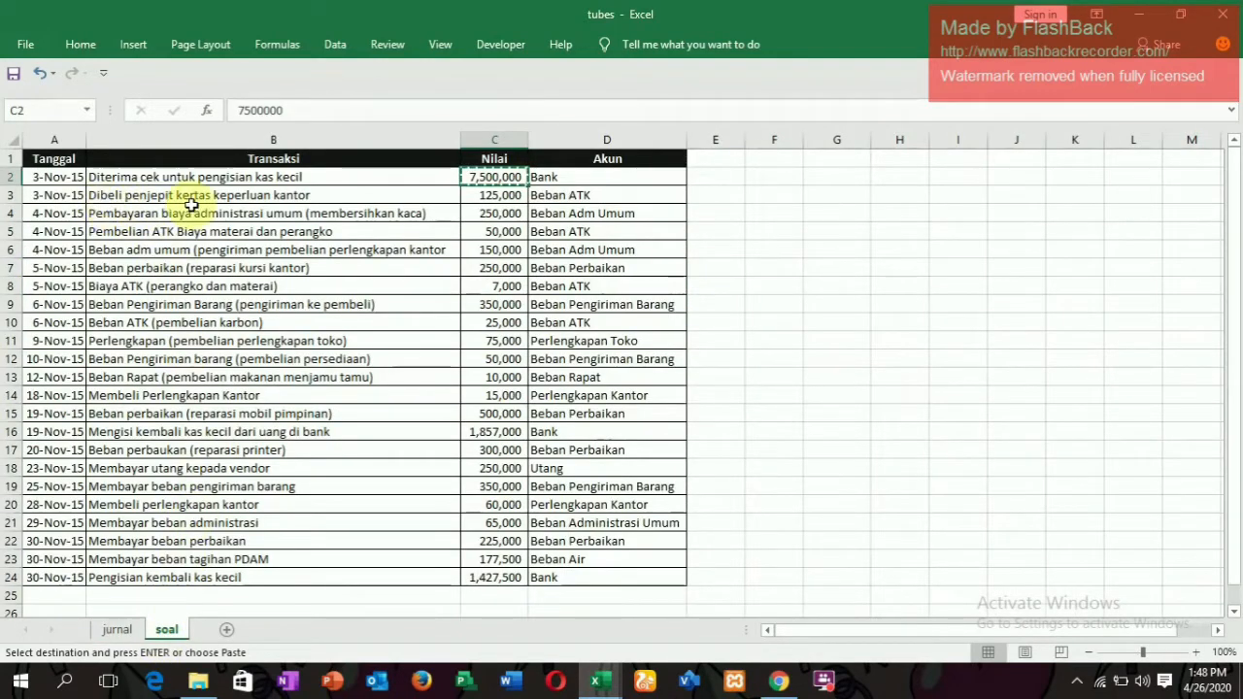
click(505, 197)
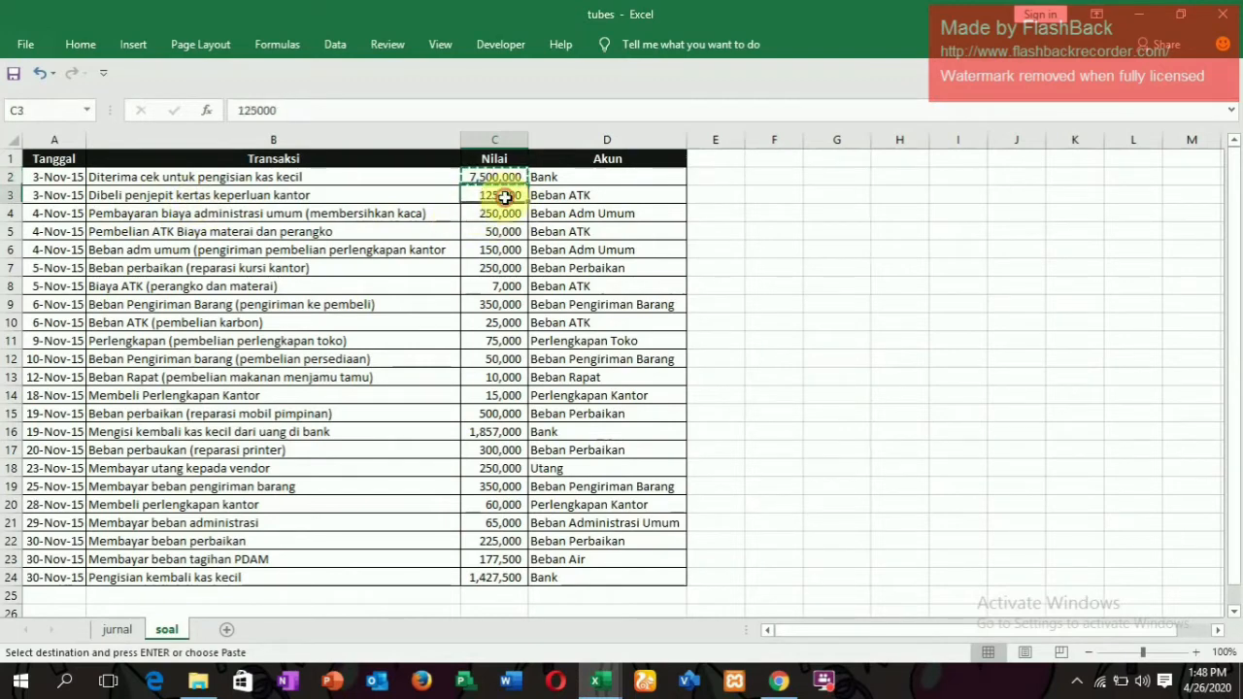
click(134, 632)
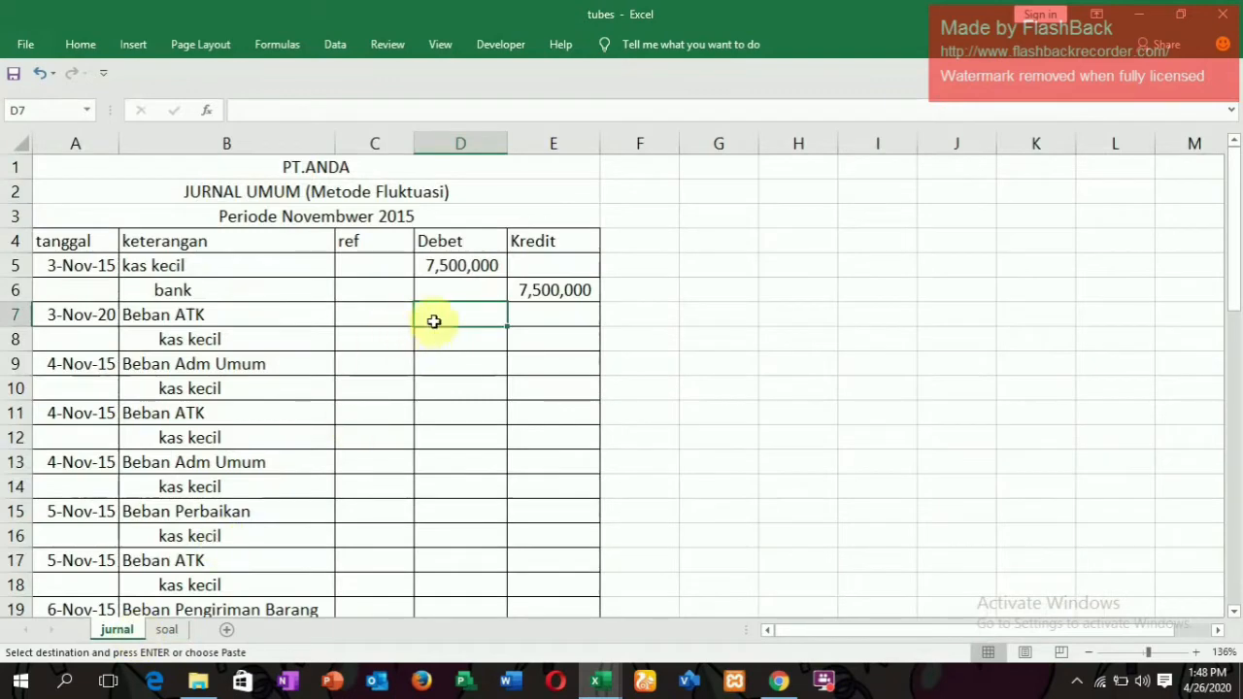
key(ctrl+v)
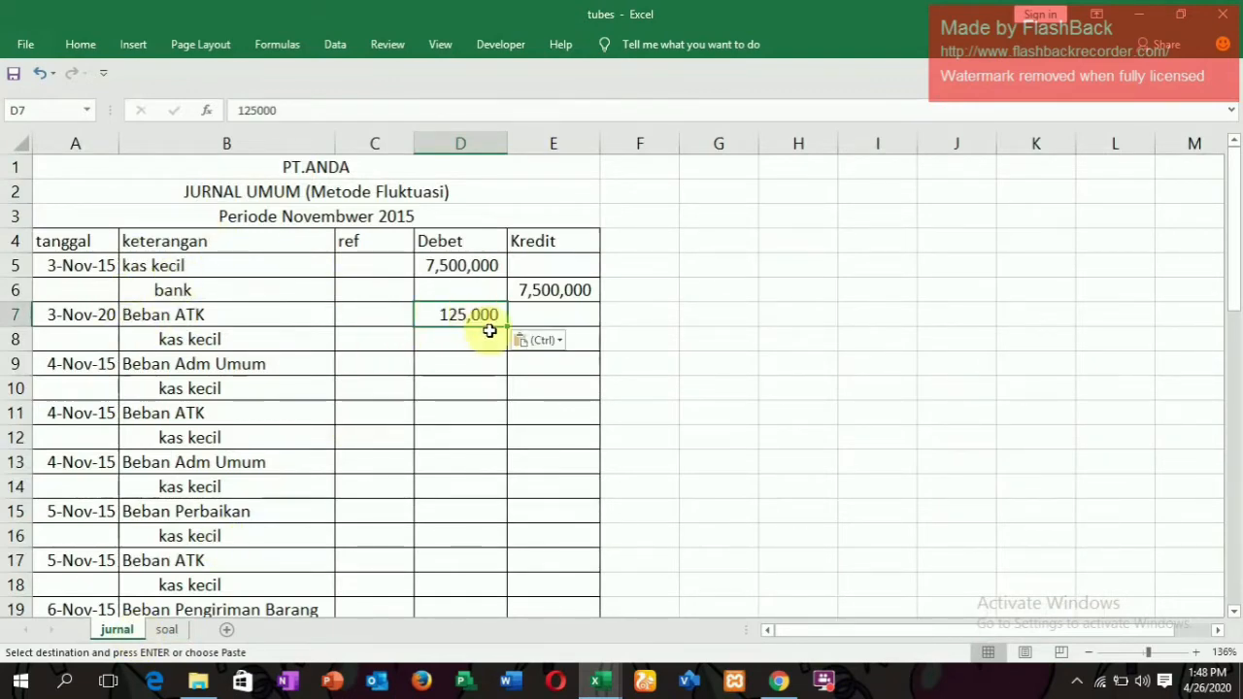
click(581, 337)
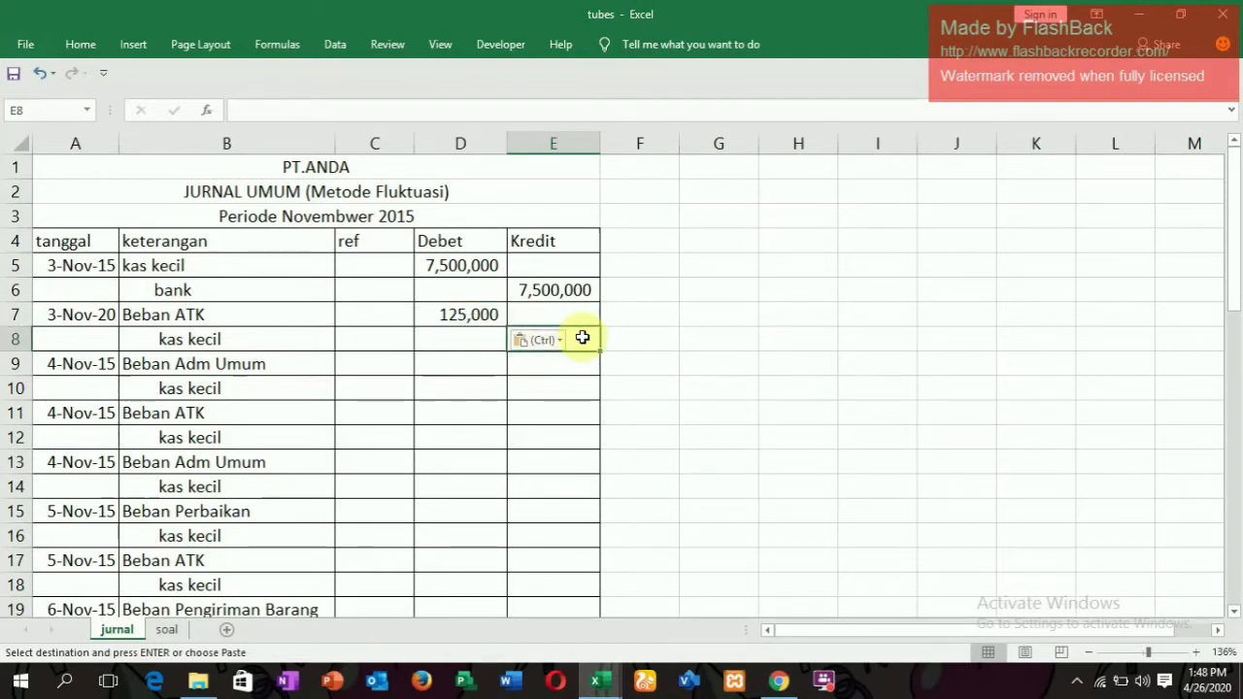
key(ctrl+v)
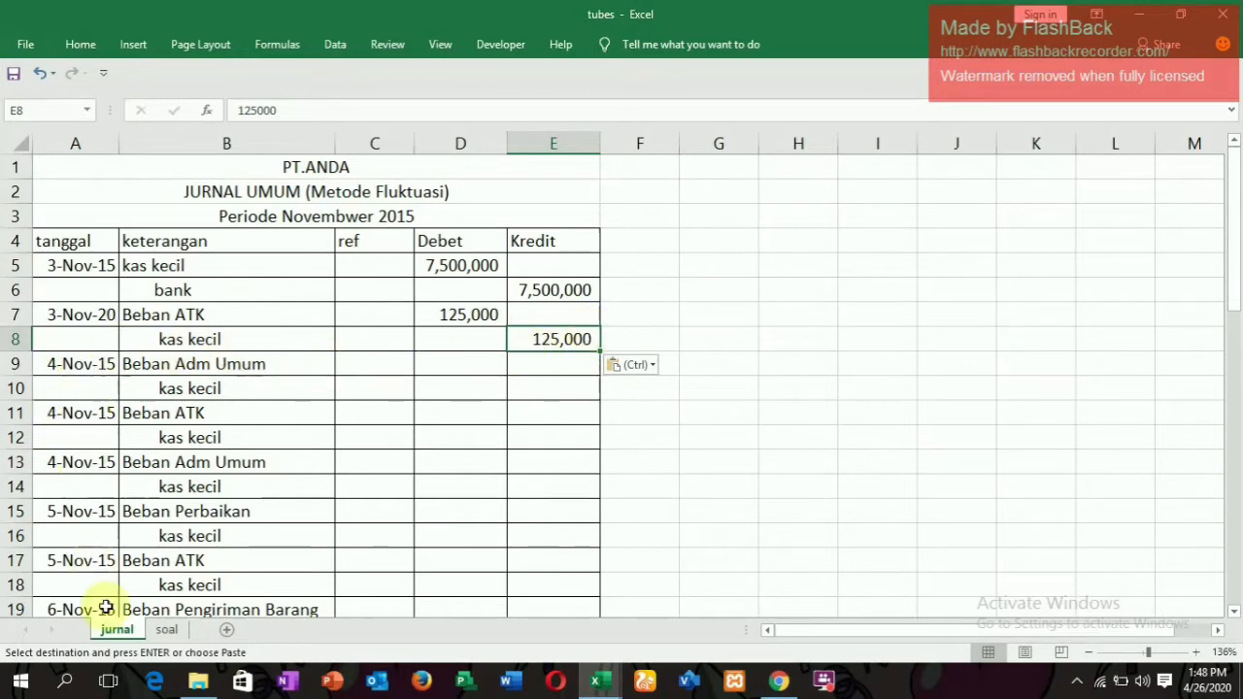
Copy the 250,000 window cleaning amount from soal into jurnal's Beban Adm Umum debit cell D9 and kas kecil credit cell E10
click(165, 629)
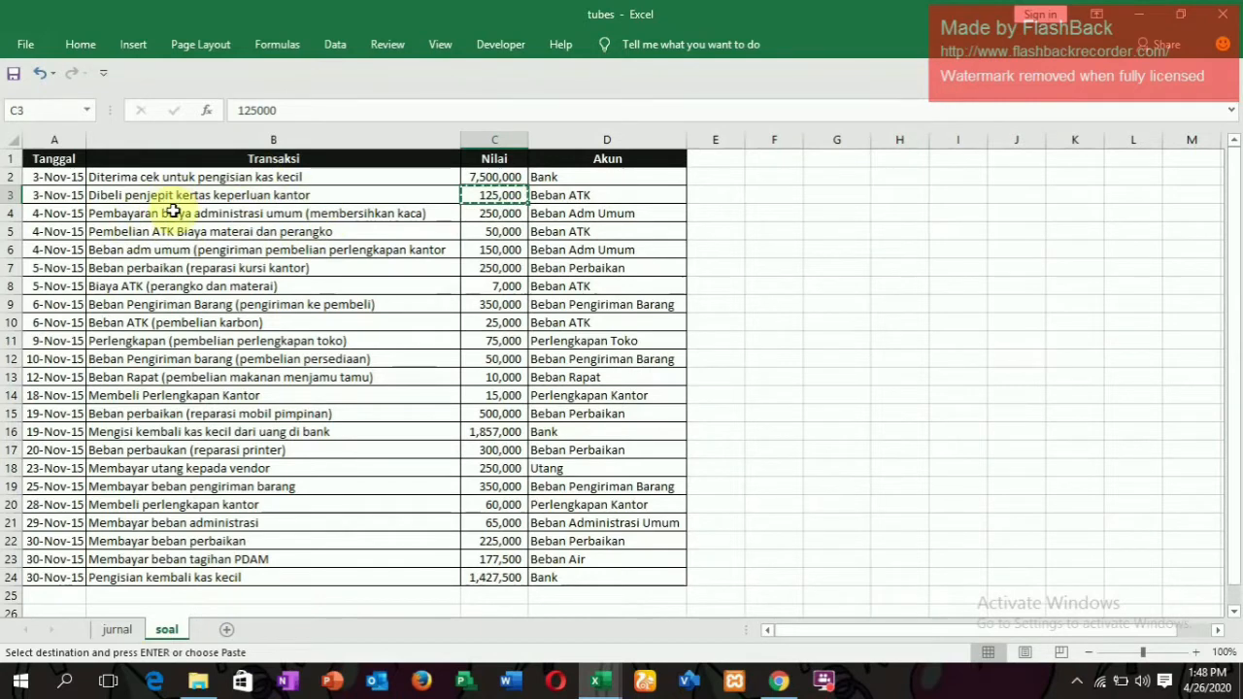
click(474, 220)
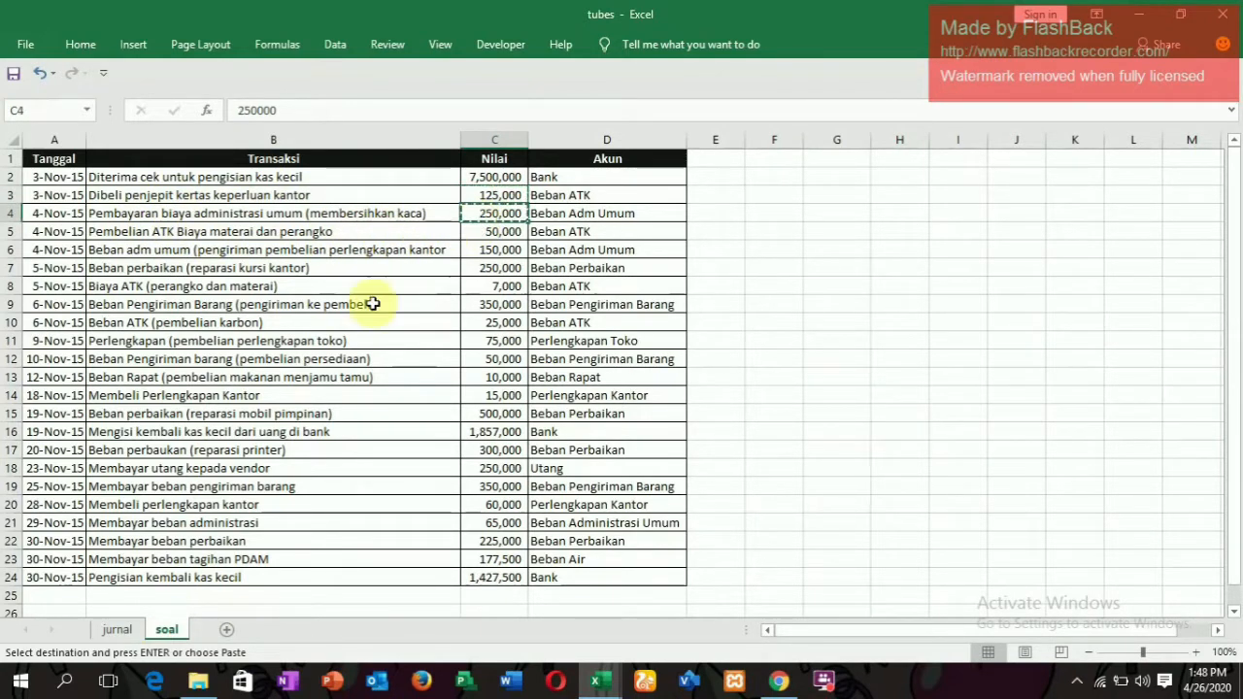
click(116, 630)
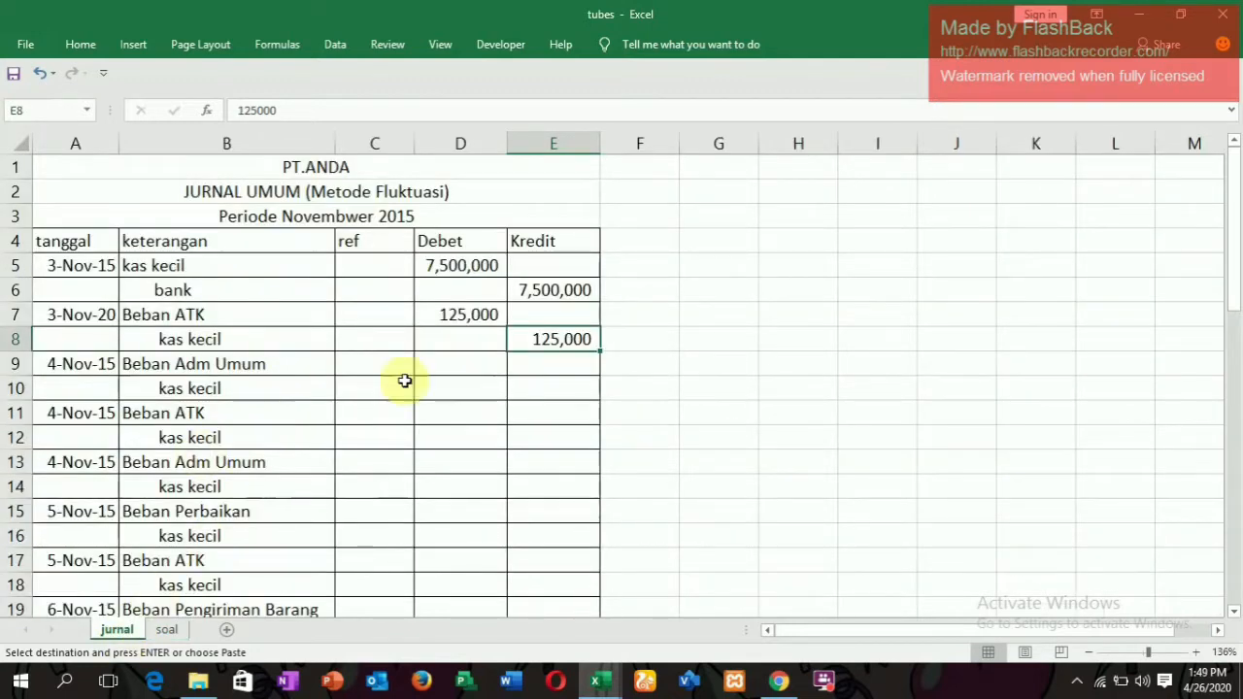
click(450, 365)
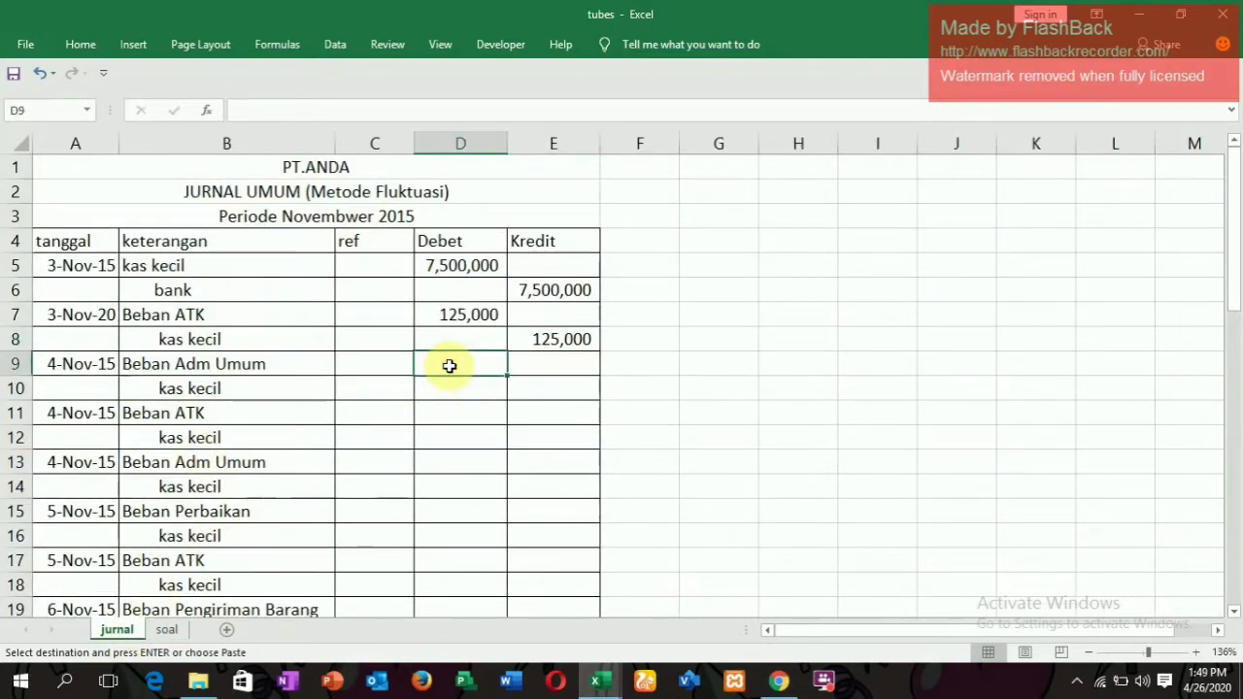
key(ctrl+v)
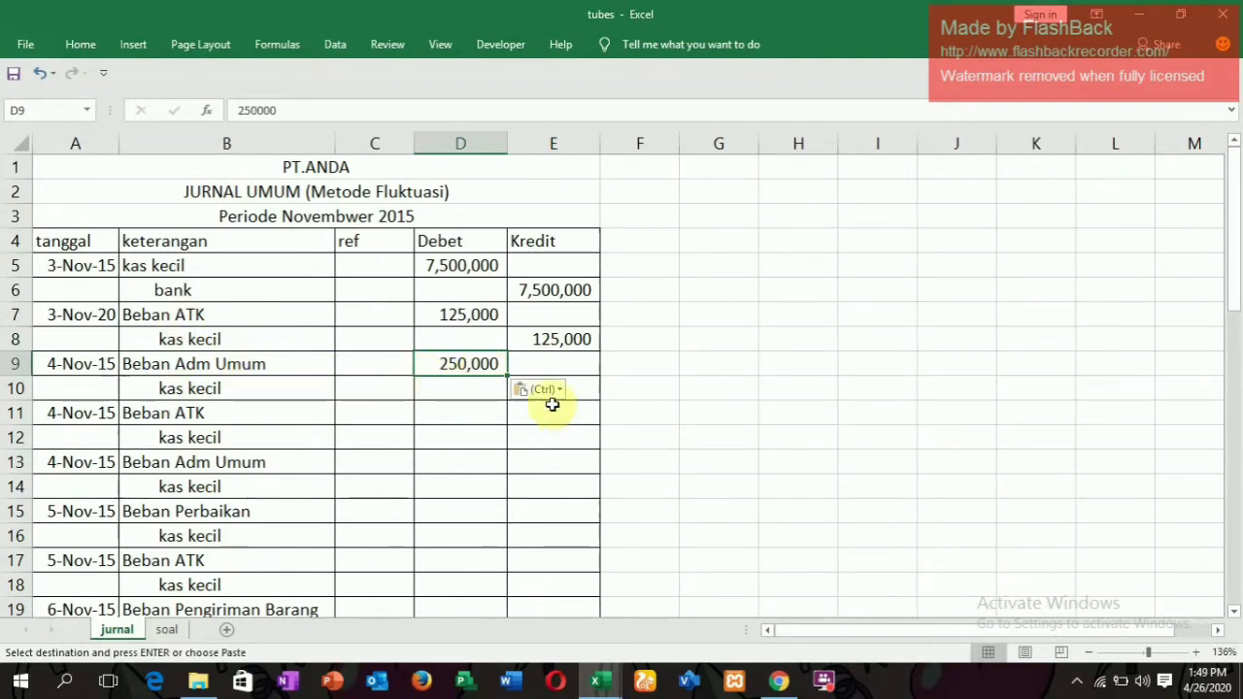
click(584, 388)
key(ctrl+v)
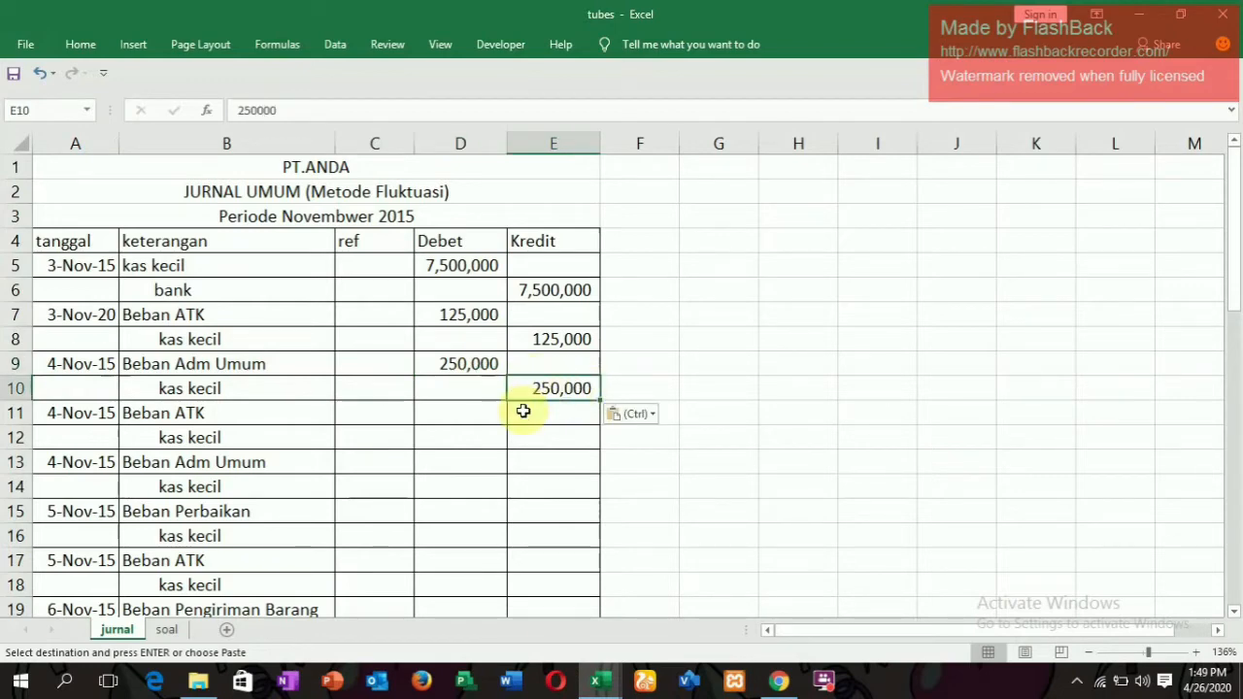
Copy the 4-Nov-15 ATK purchase of 50,000 from soal into jurnal's Beban ATK debit cell D11 and kas kecil credit cell E12
click(170, 630)
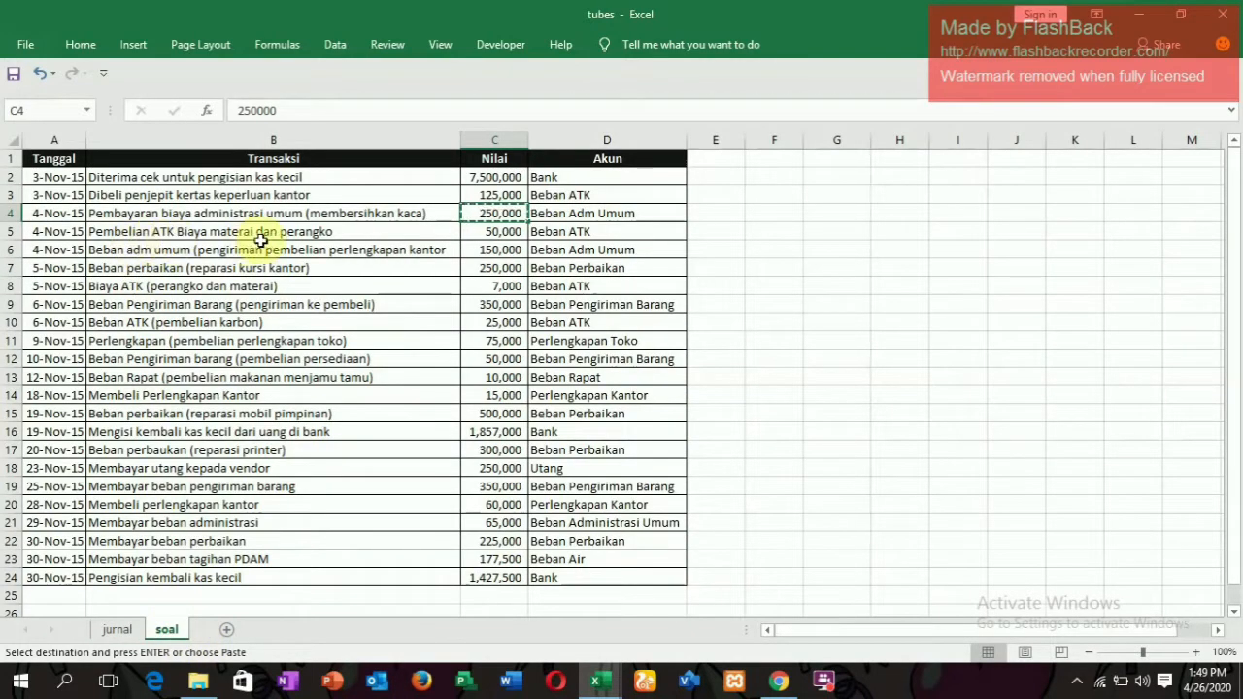
click(478, 237)
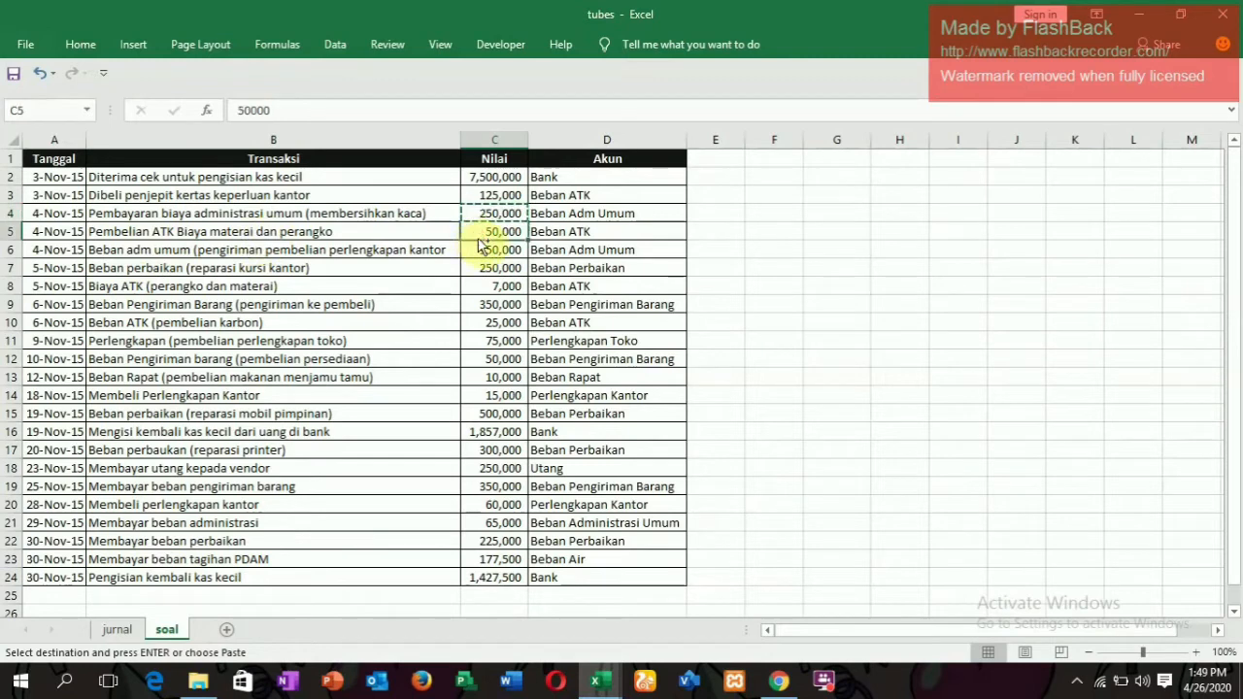
key(ctrl+c)
click(122, 629)
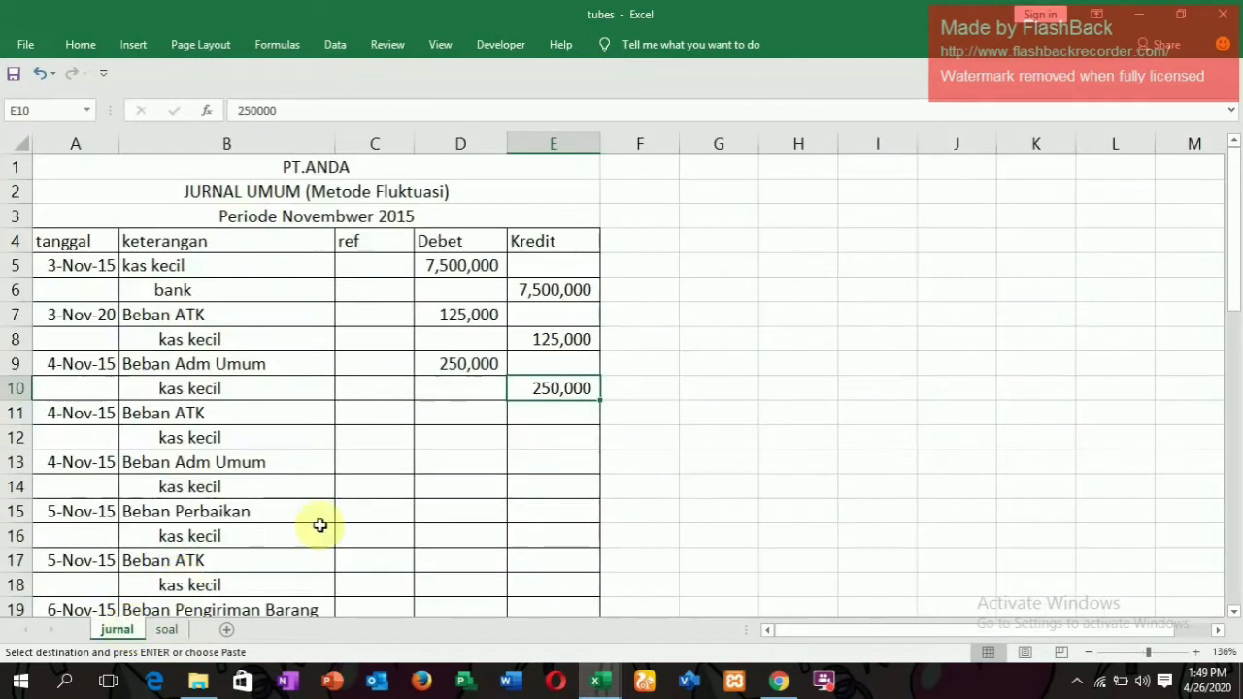
click(436, 416)
key(ctrl+v)
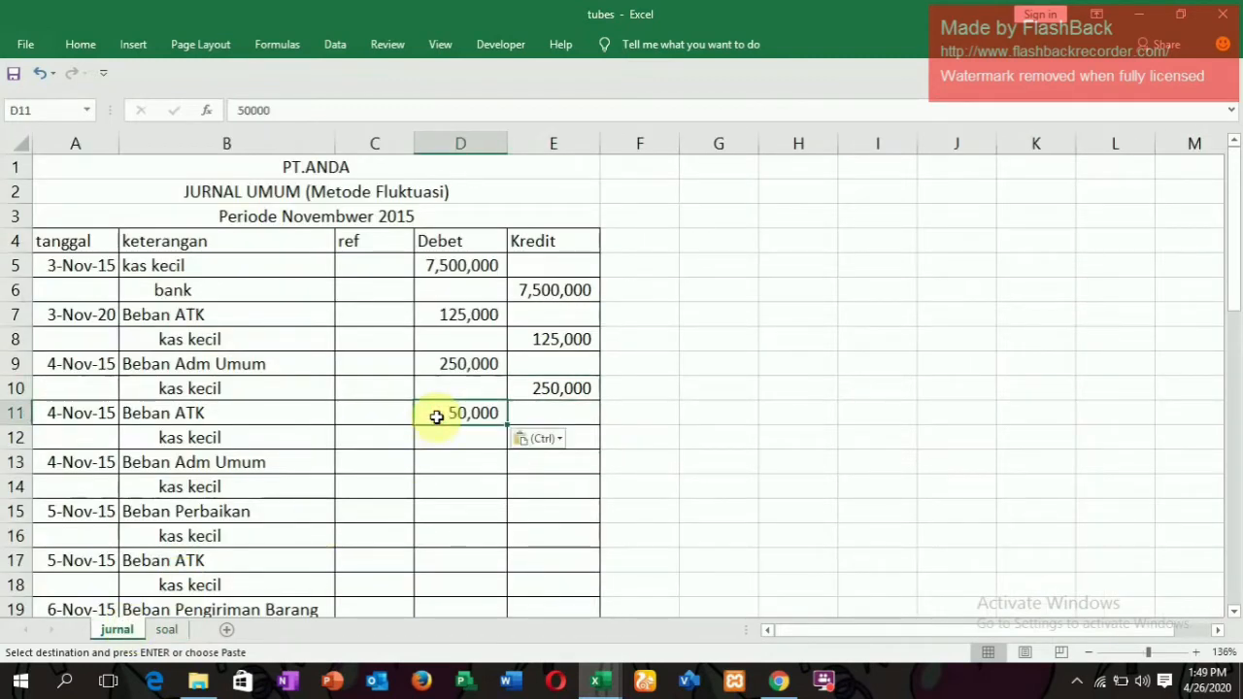
click(581, 436)
key(ctrl+v)
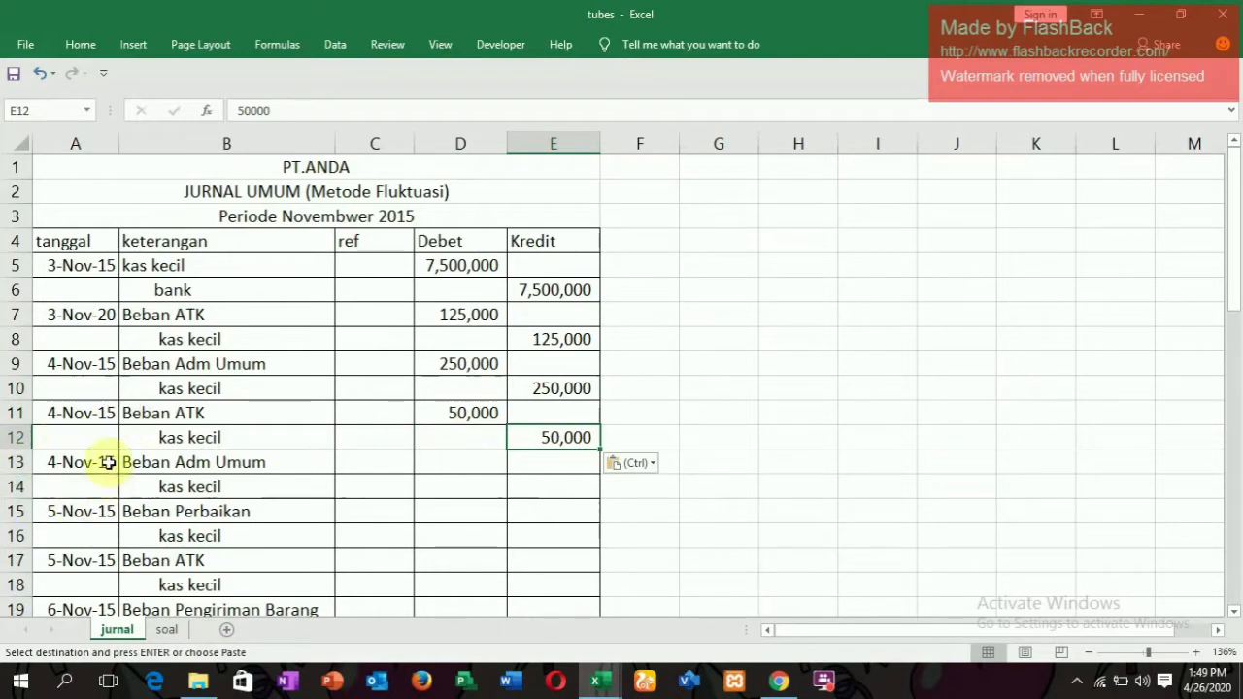
Copy the 150,000 Beban adm umum amount from soal into jurnal's debit cell D13 and kas kecil credit cell E14
click(165, 630)
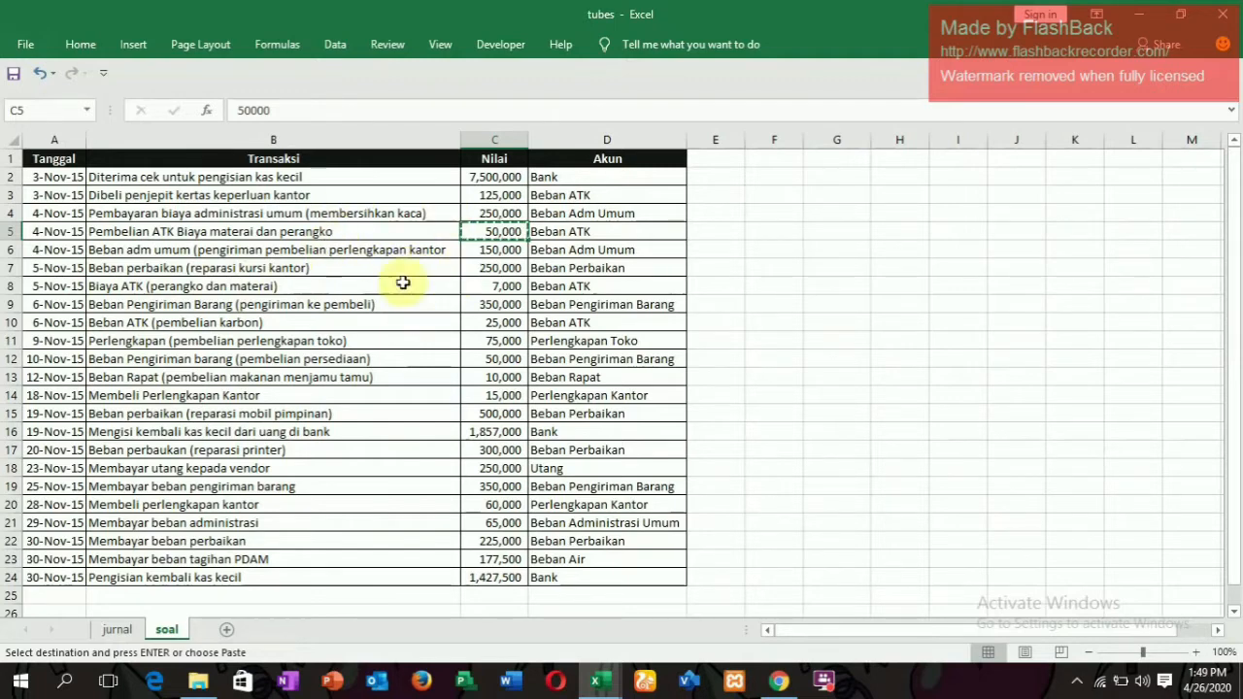
click(500, 249)
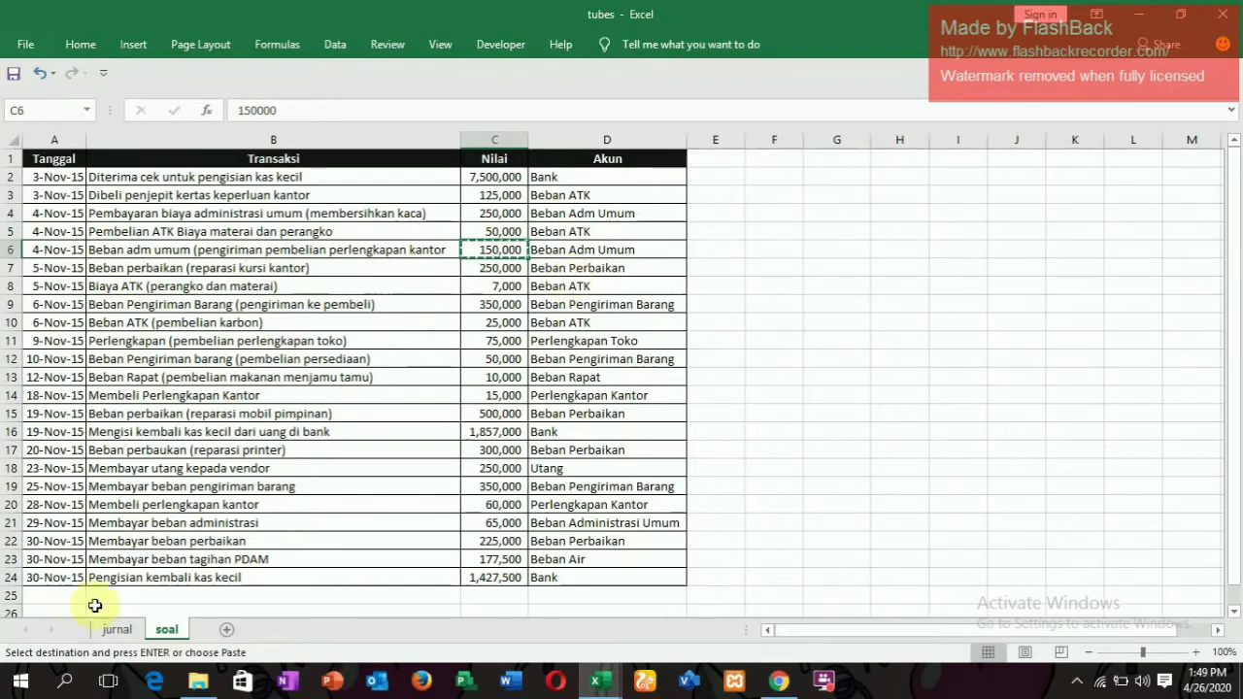
click(117, 629)
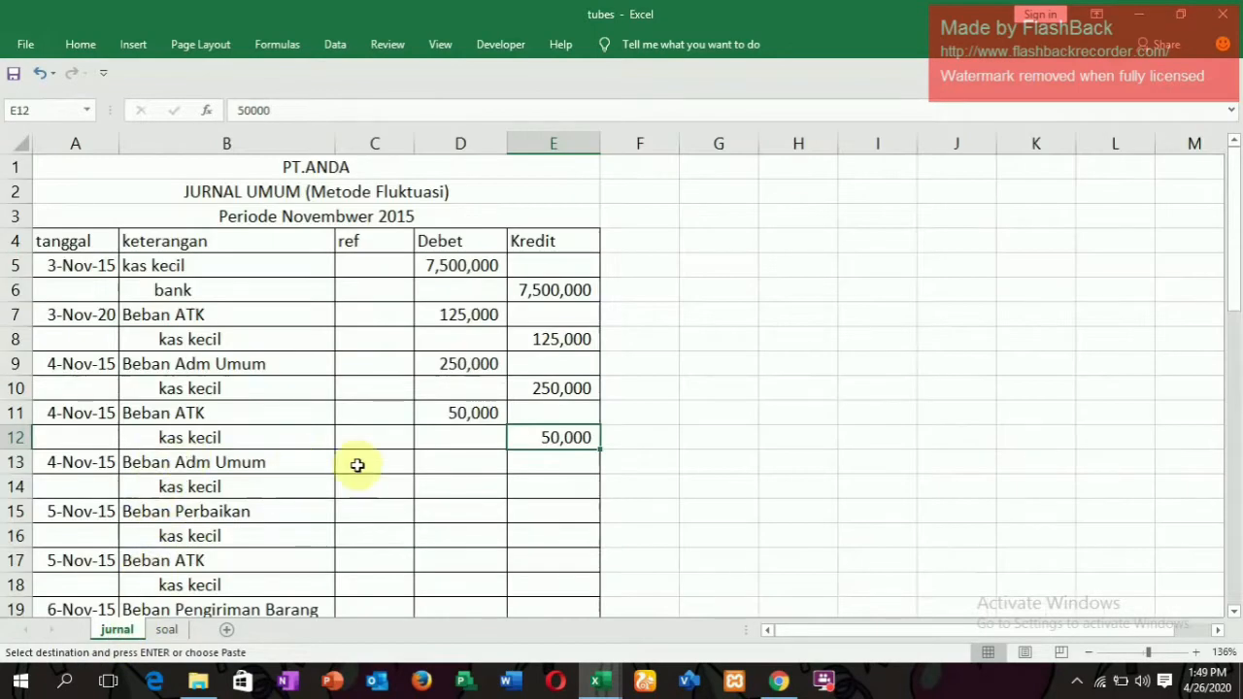
click(431, 464)
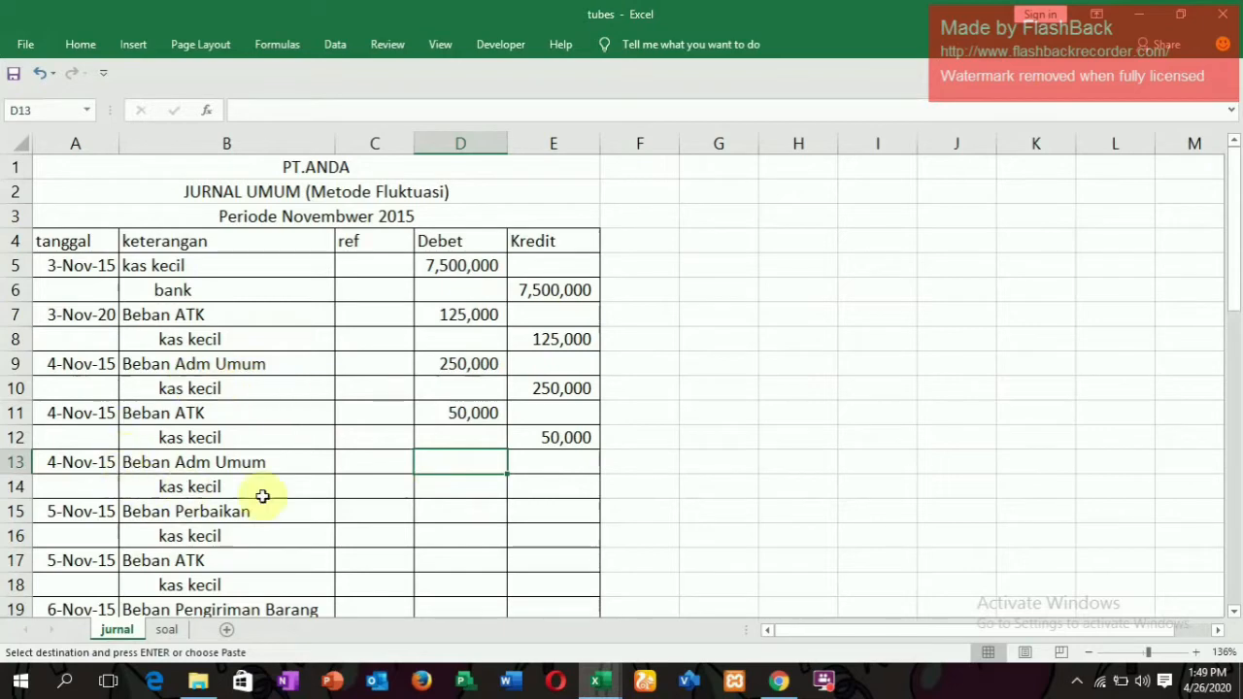
key(ctrl+v)
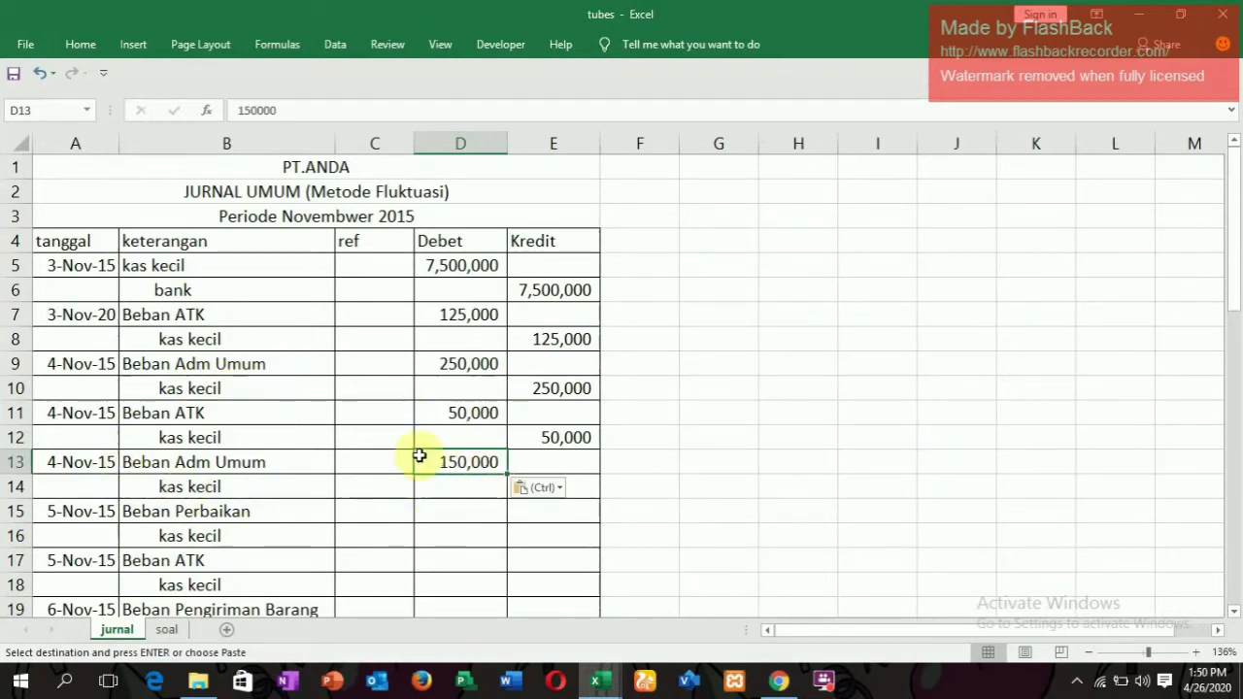
click(580, 485)
key(ctrl+v)
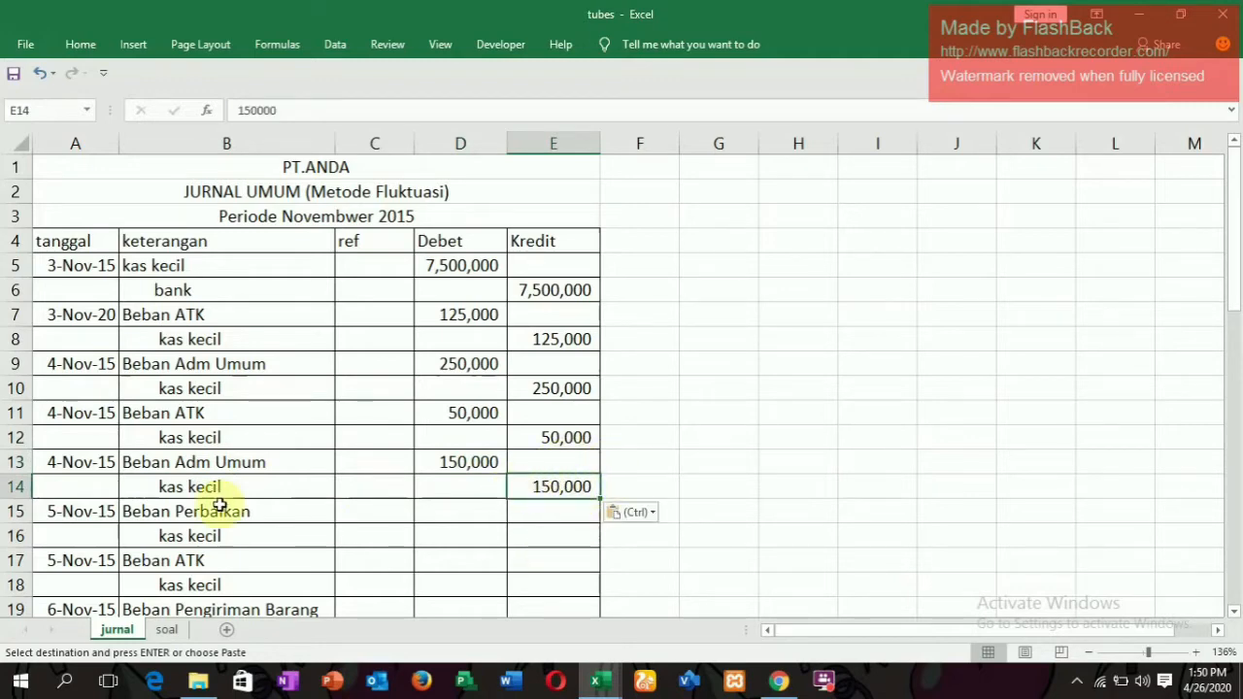
Copy the 5-Nov-15 office chair repair amount of 250,000 from soal into jurnal's Beban Perbaikan debit cell D15 and kas kecil credit cell E16
click(160, 630)
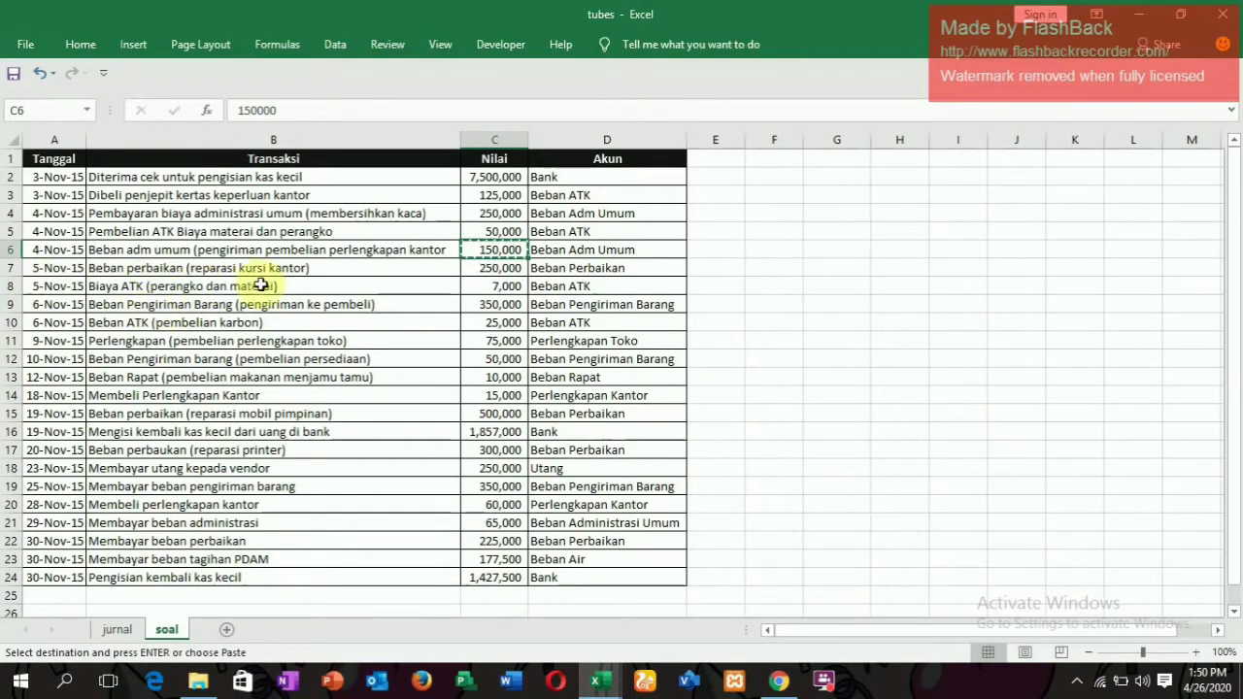
click(508, 269)
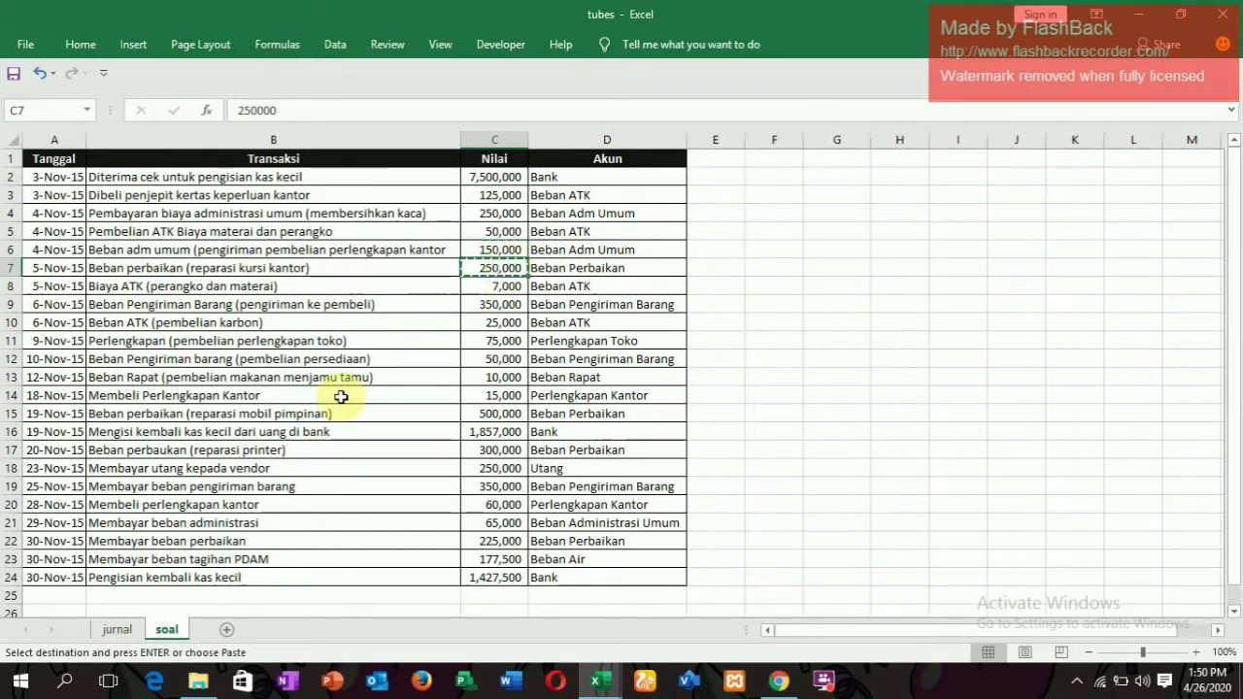
click(116, 629)
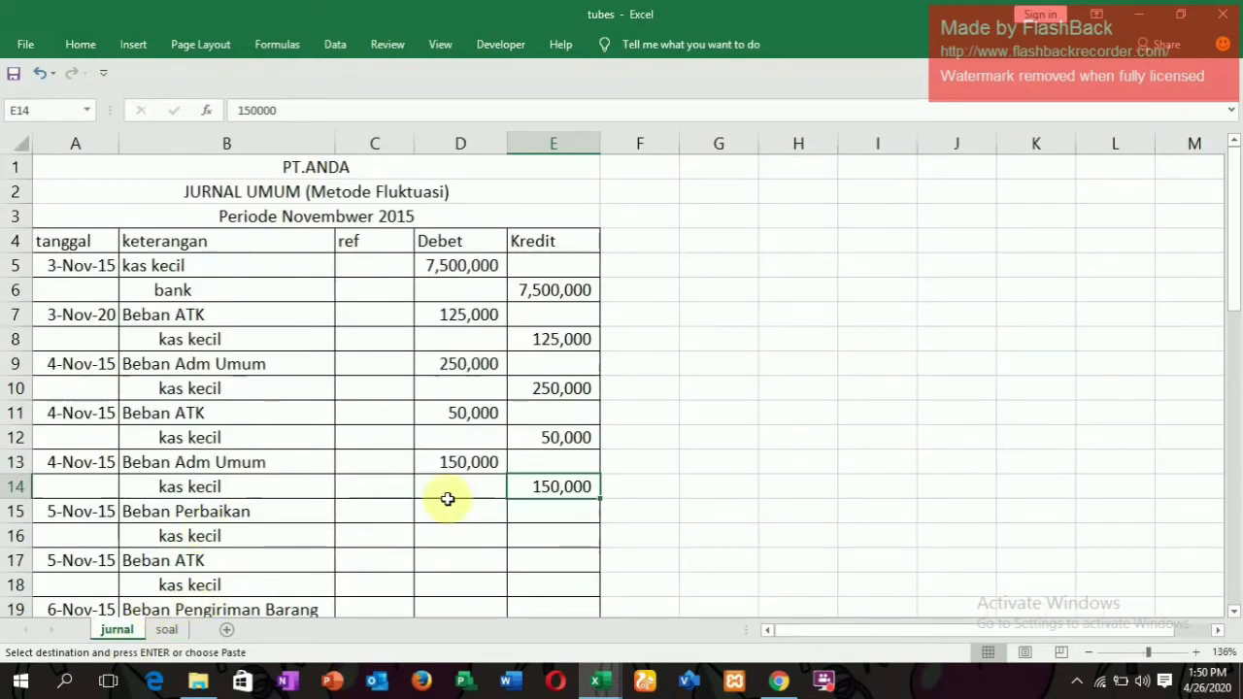
click(461, 506)
key(ctrl+v)
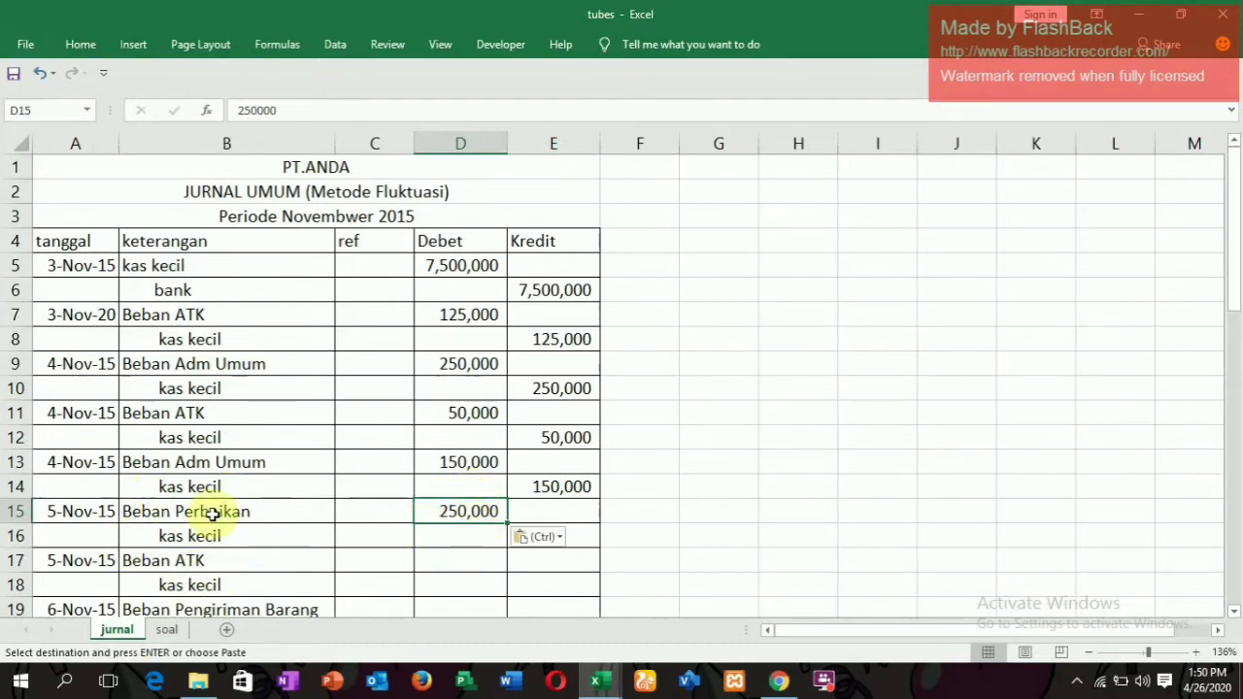
click(570, 536)
key(ctrl+v)
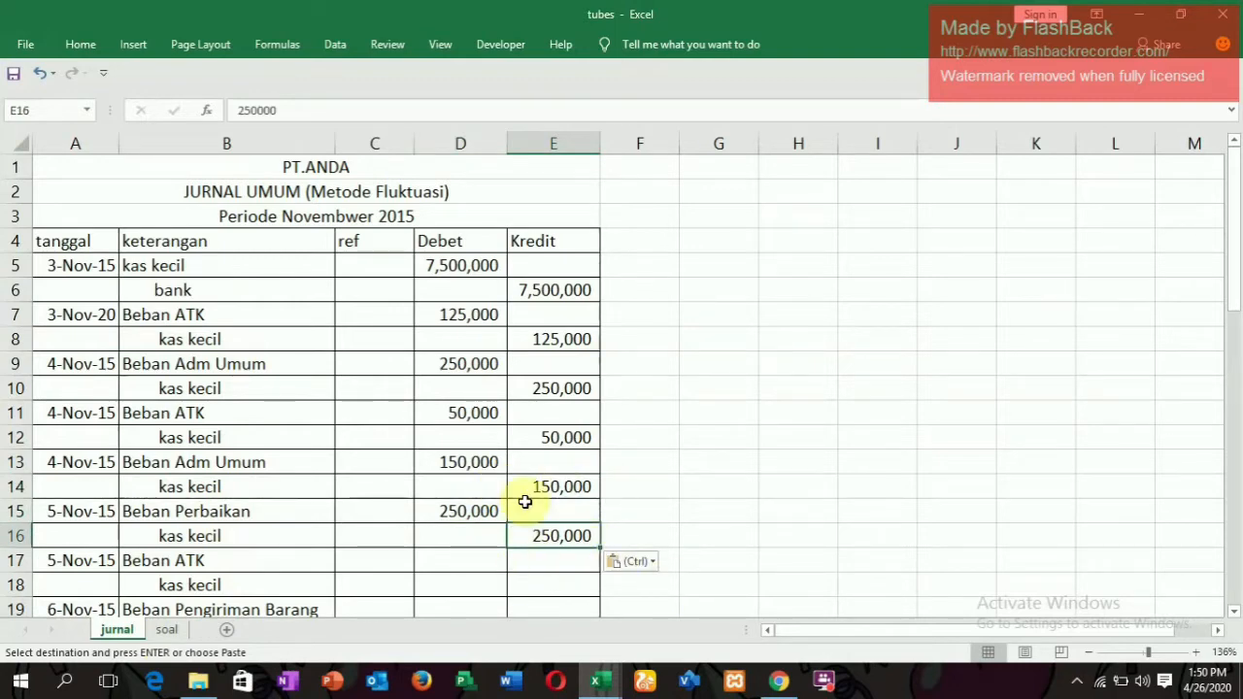
Copy the 7,000 stamps and materai amount from soal into jurnal's Beban ATK debit cell D17 and kas kecil credit cell E18
scroll(524, 502, down, 4)
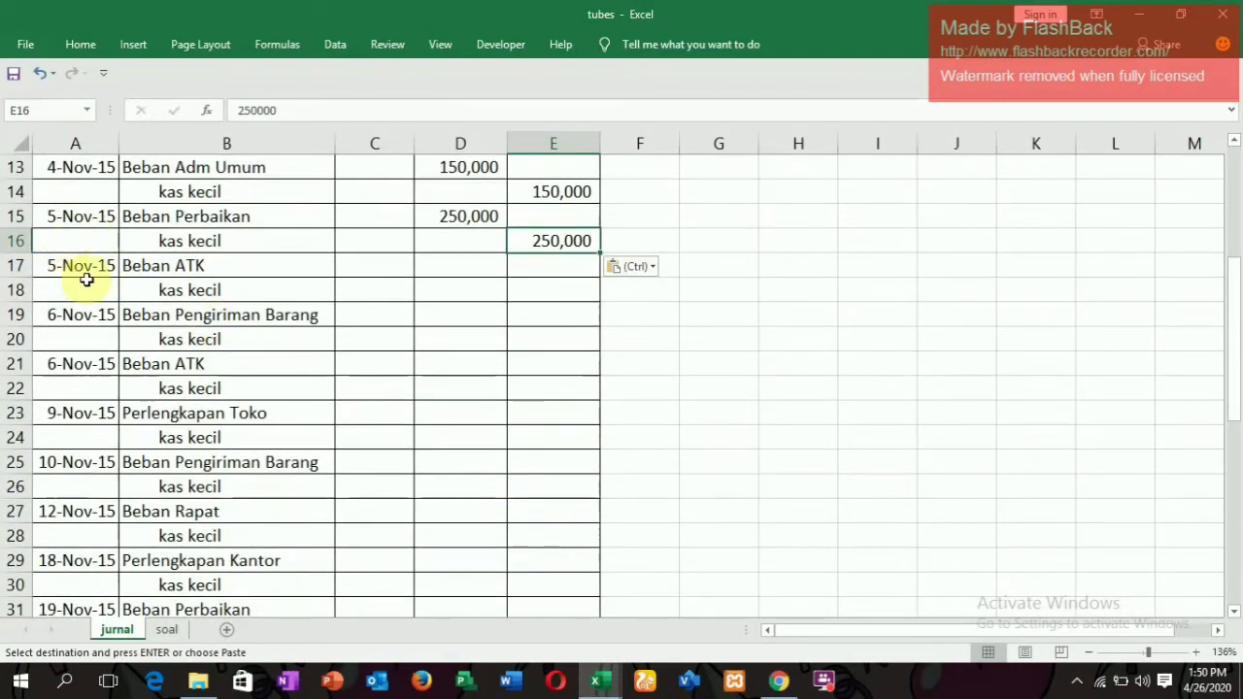
click(166, 629)
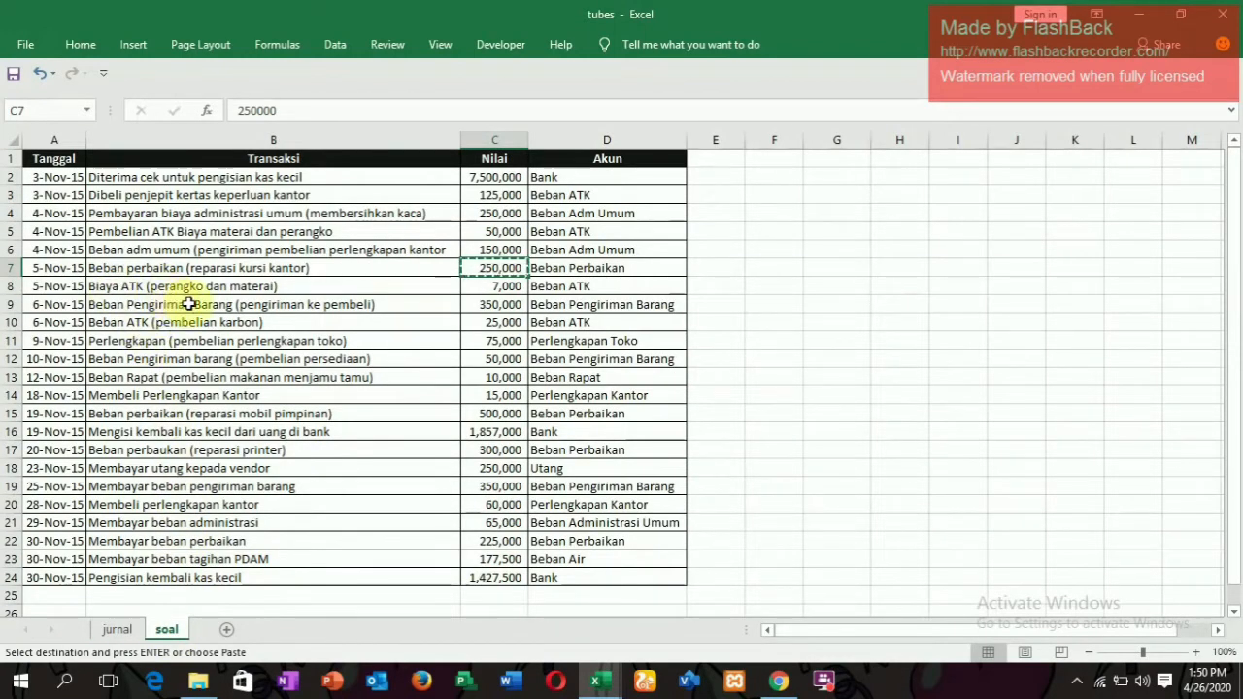
click(474, 285)
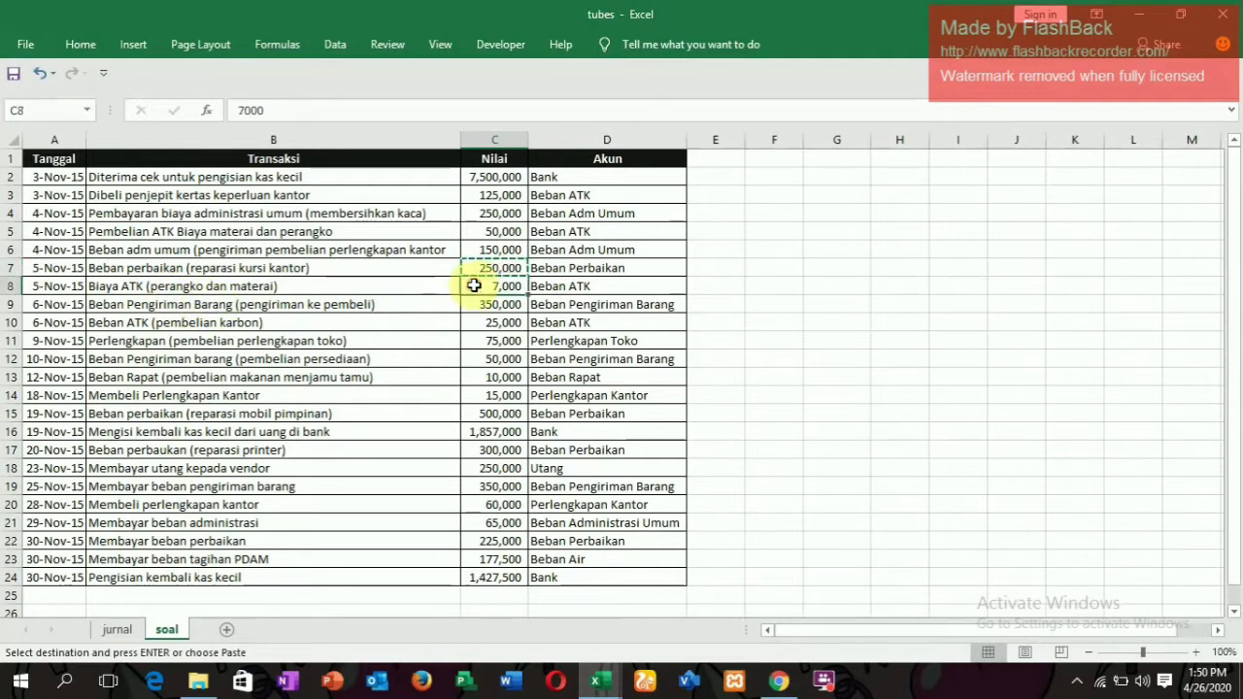
key(ctrl+c)
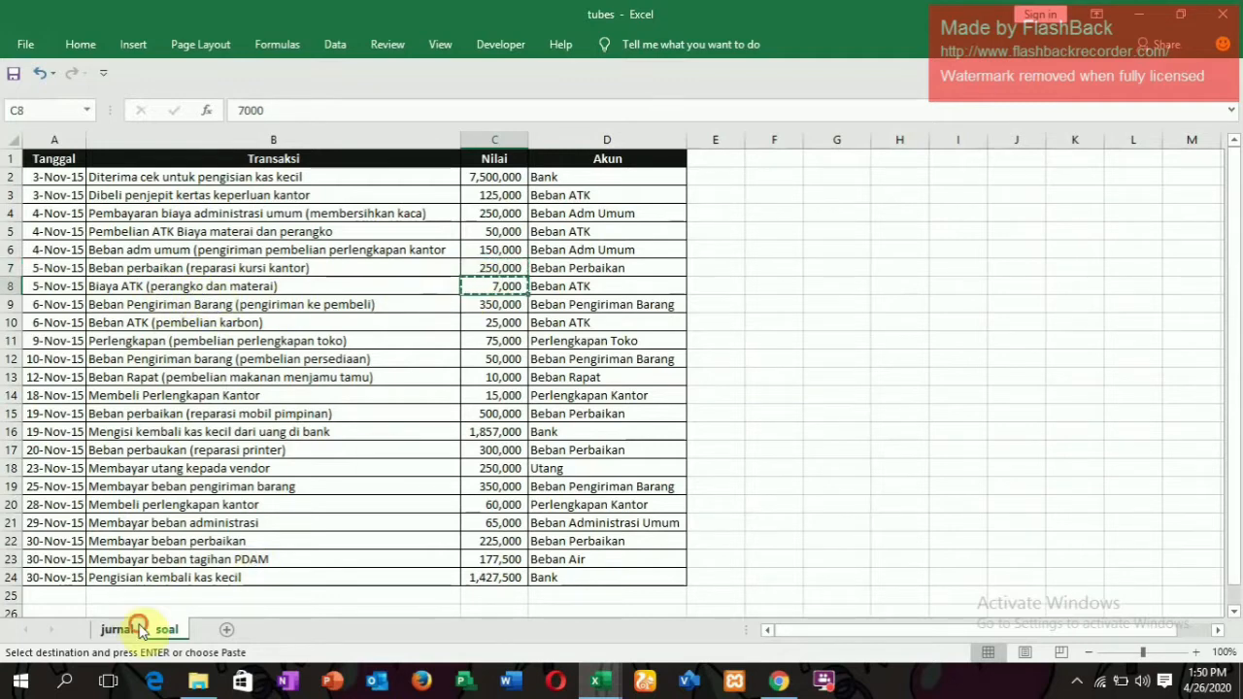
click(136, 630)
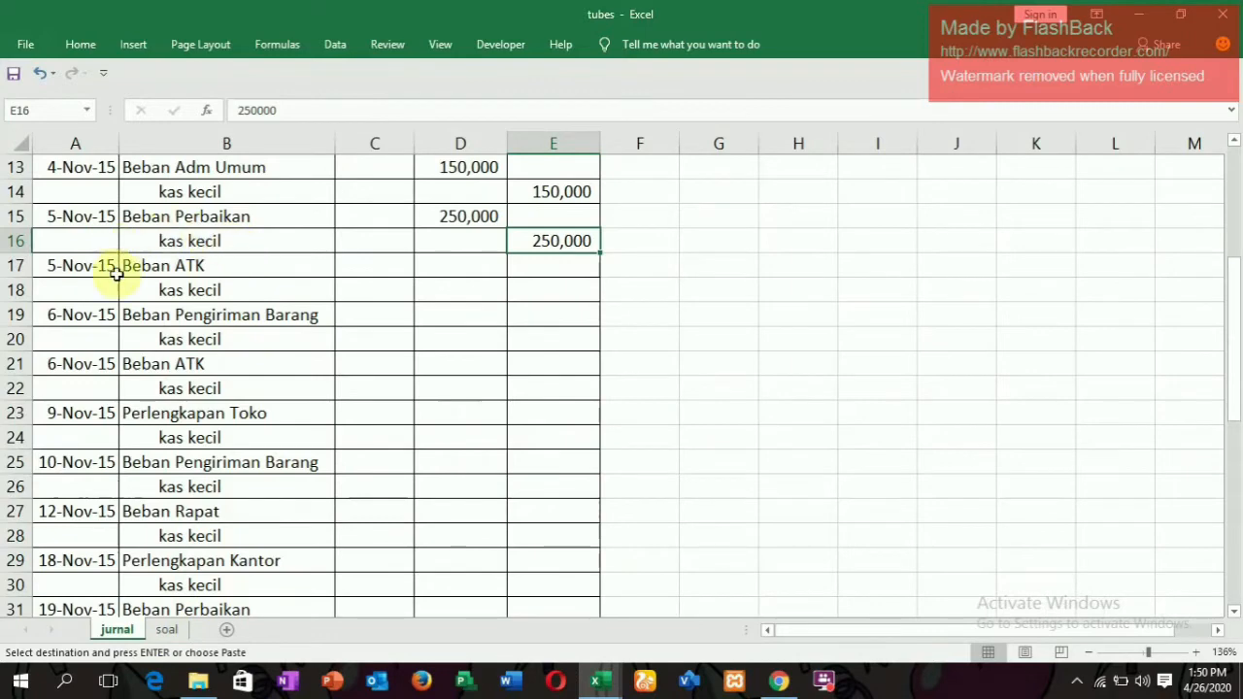
click(459, 266)
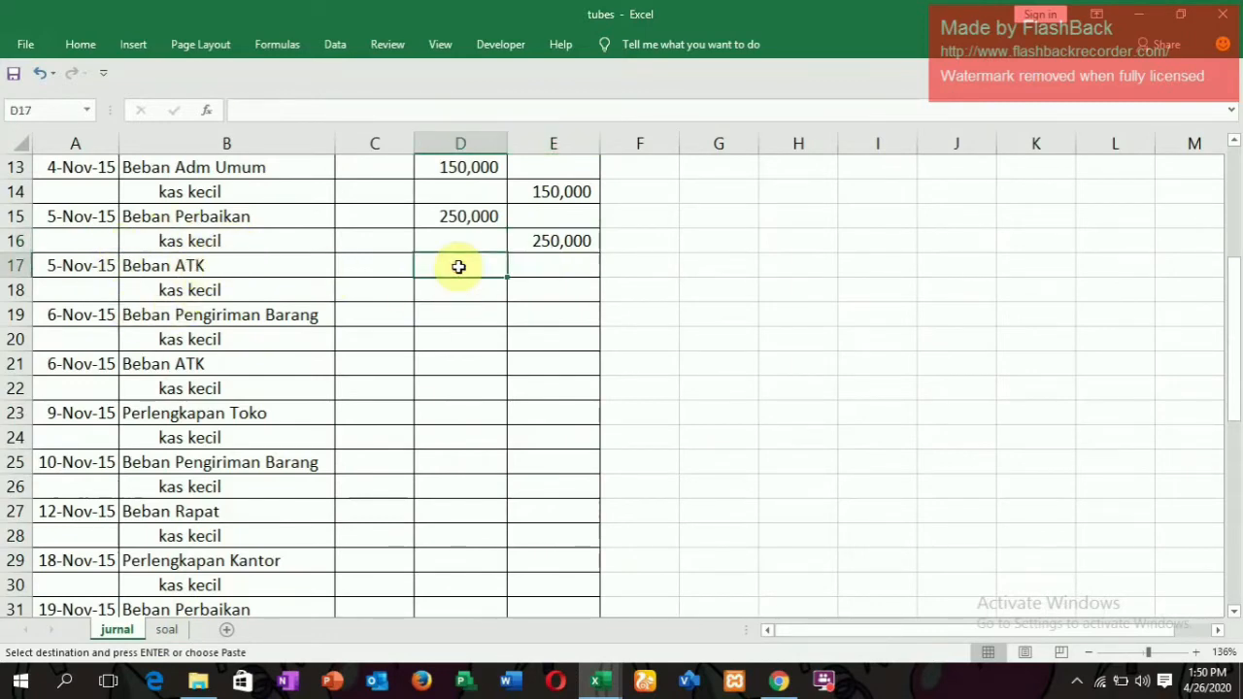
key(ctrl+v)
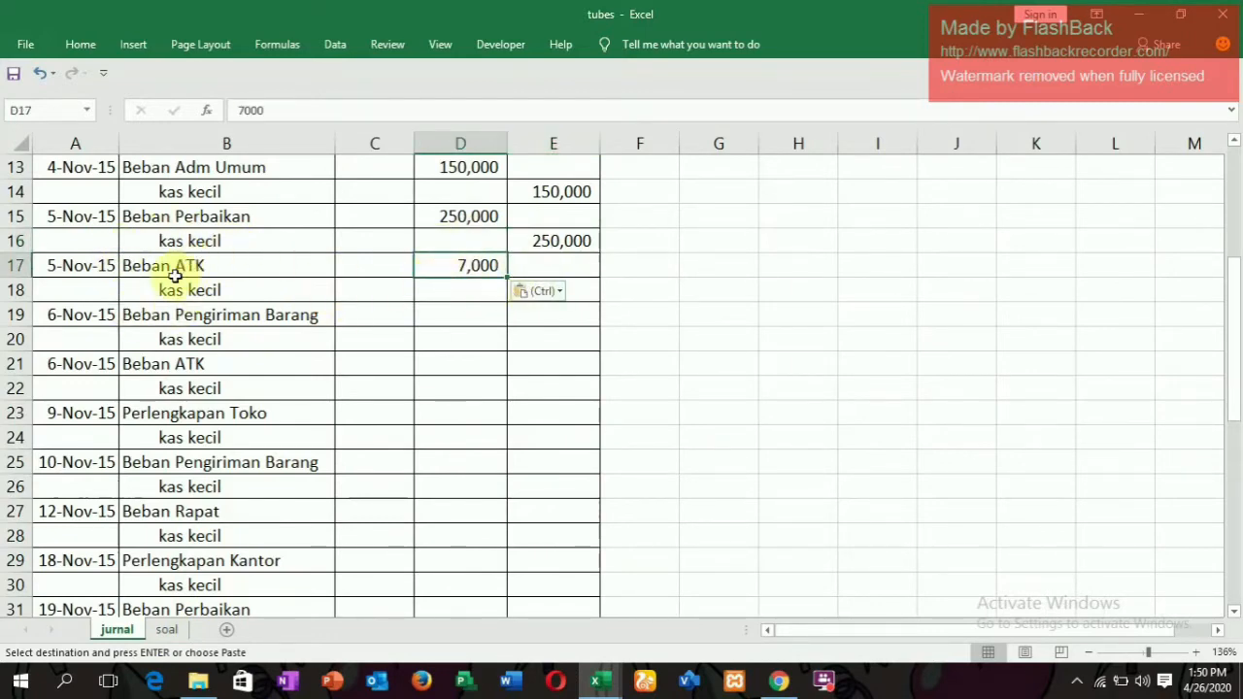
click(590, 296)
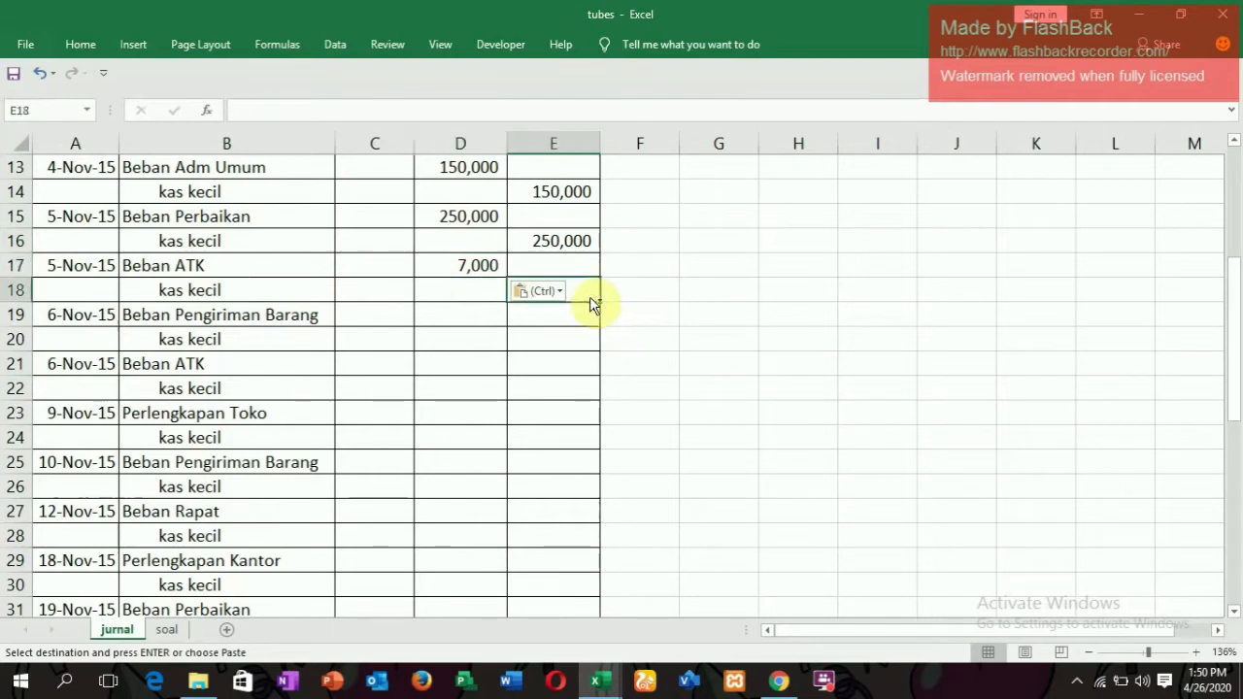
key(ctrl+v)
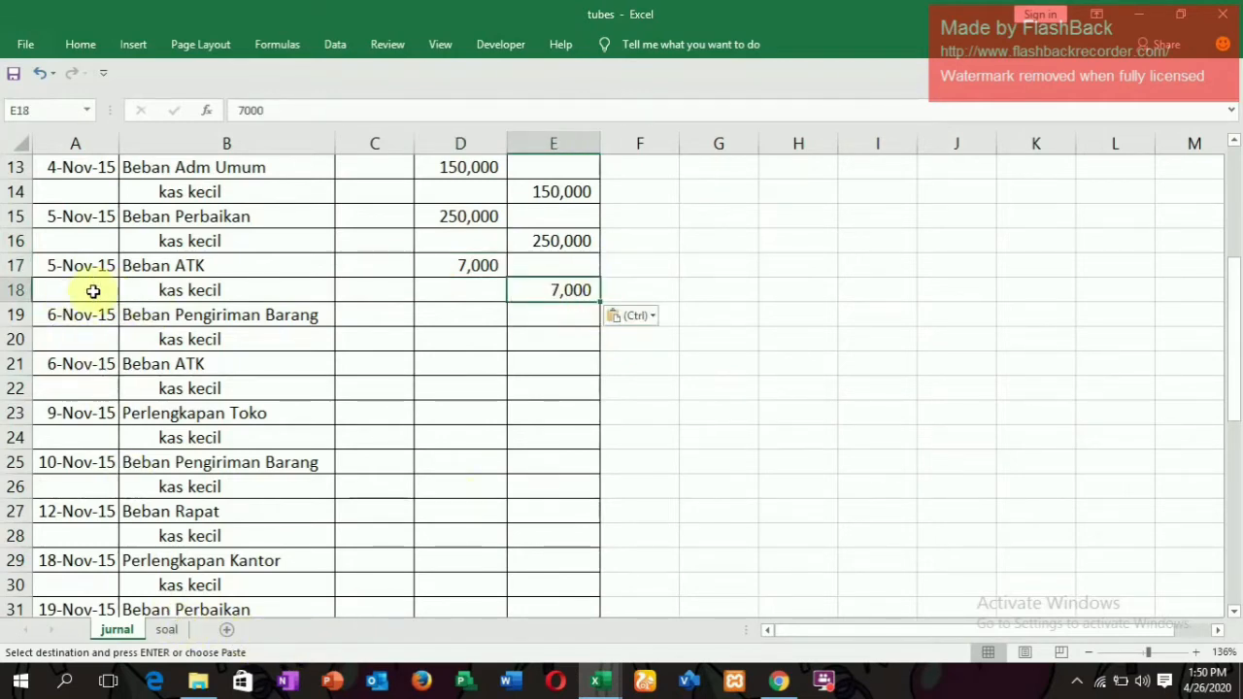
click(162, 629)
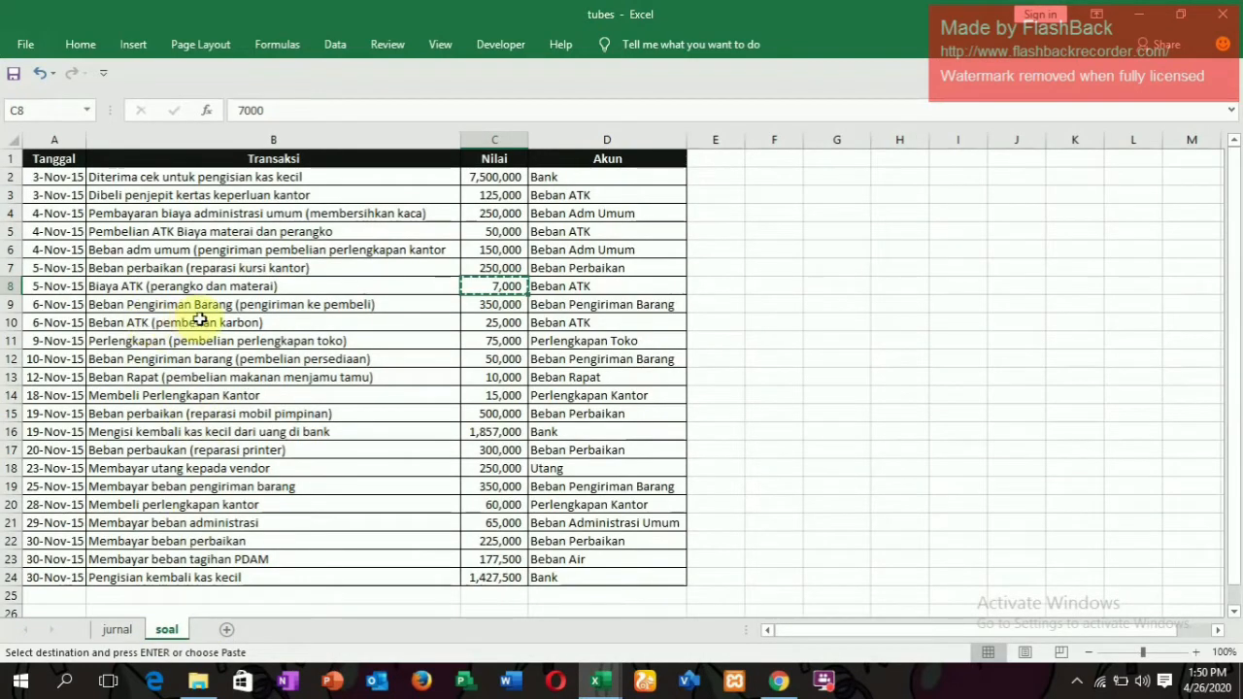
click(509, 306)
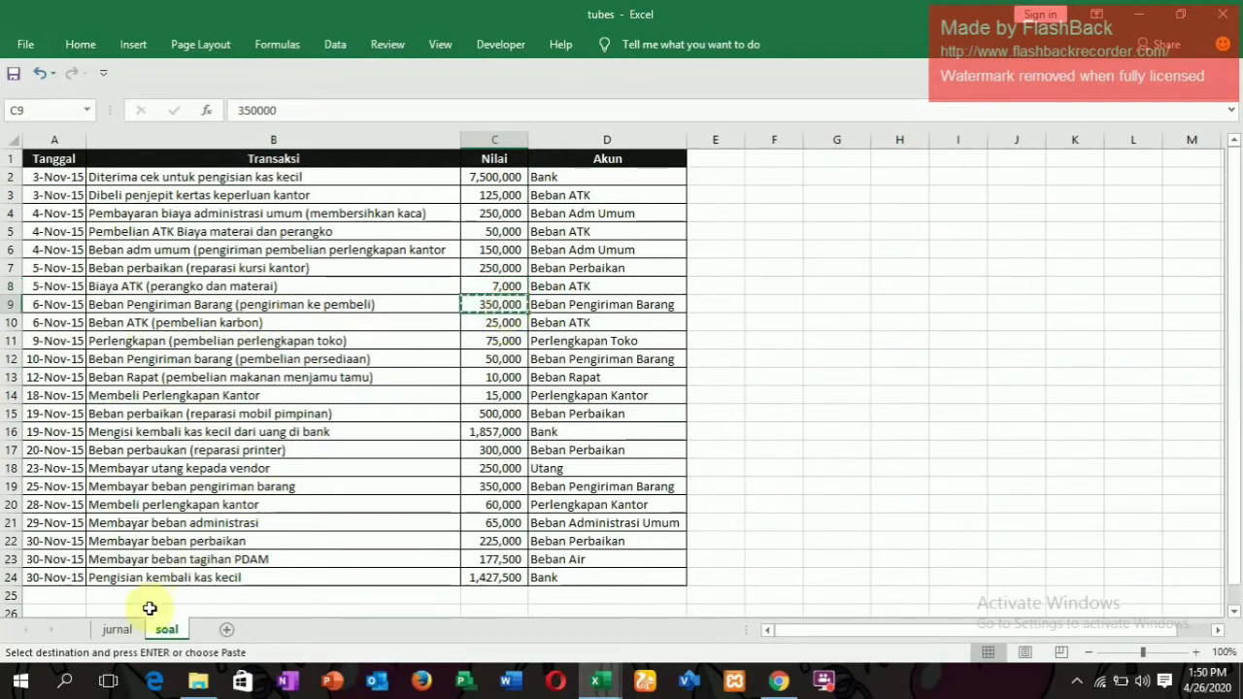
click(120, 629)
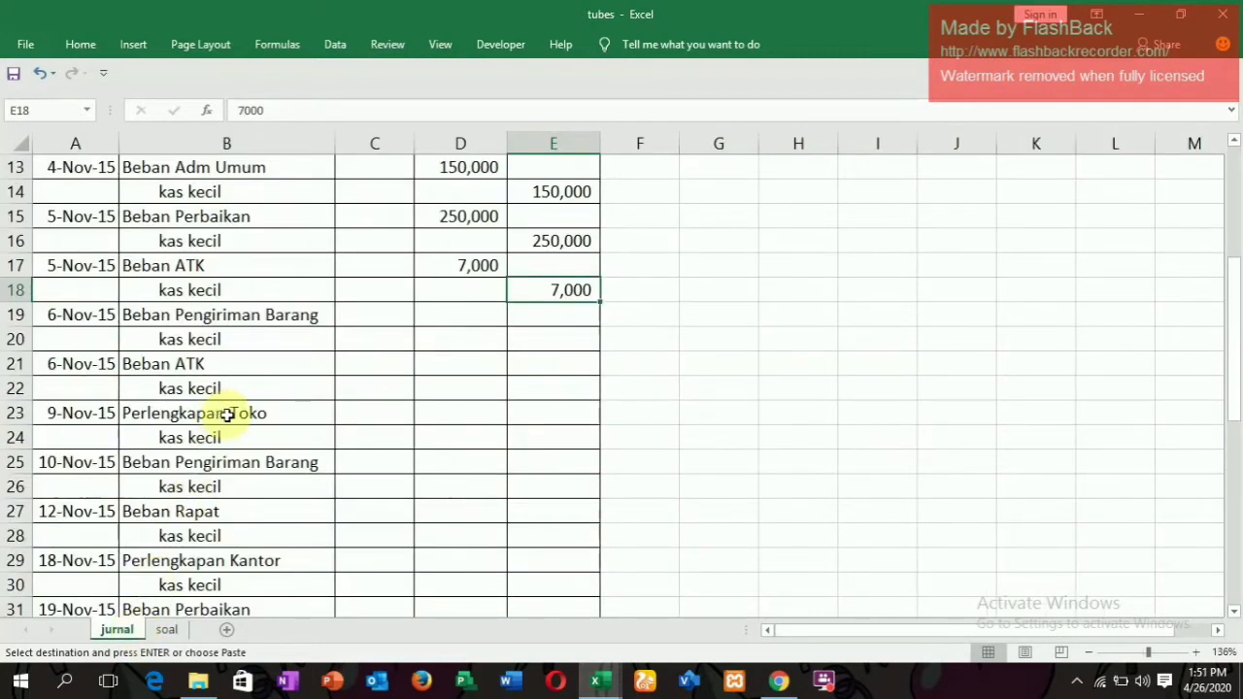
click(473, 309)
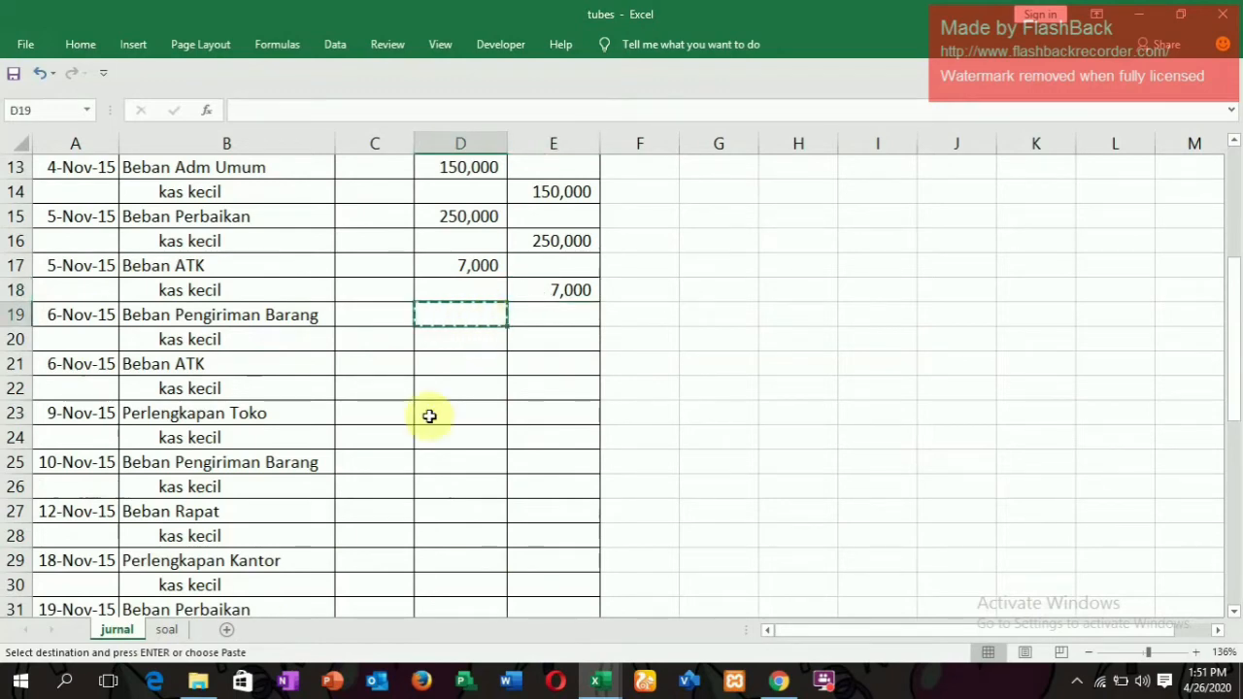
click(184, 633)
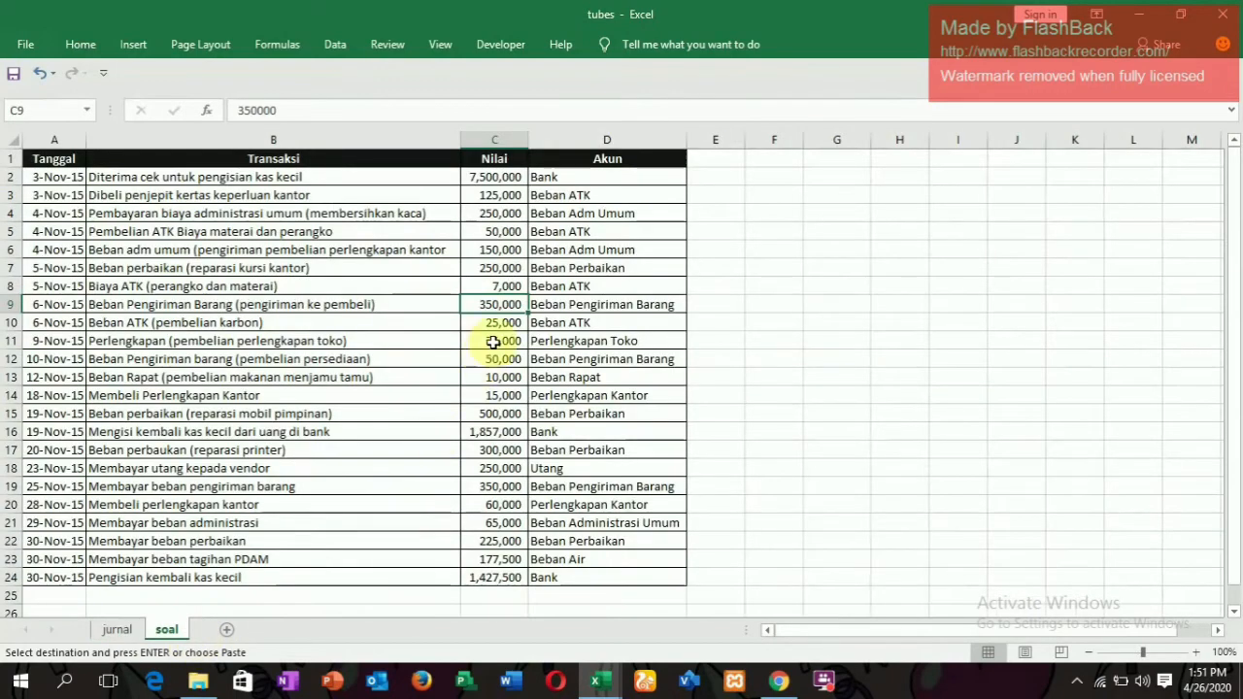
key(ctrl+v)
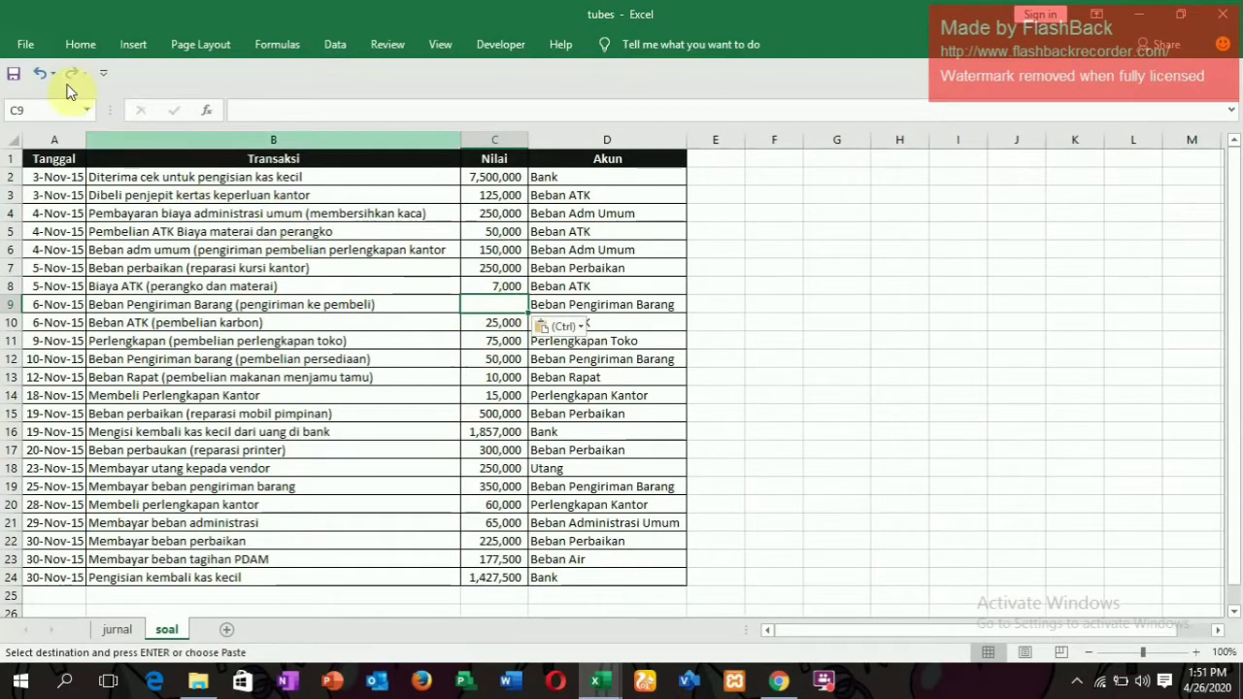
click(41, 72)
Copy the 350,000 delivery amount from soal into jurnal's Beban Pengiriman Barang debit cell D19 and kas kecil credit cell E20
key(ctrl+c)
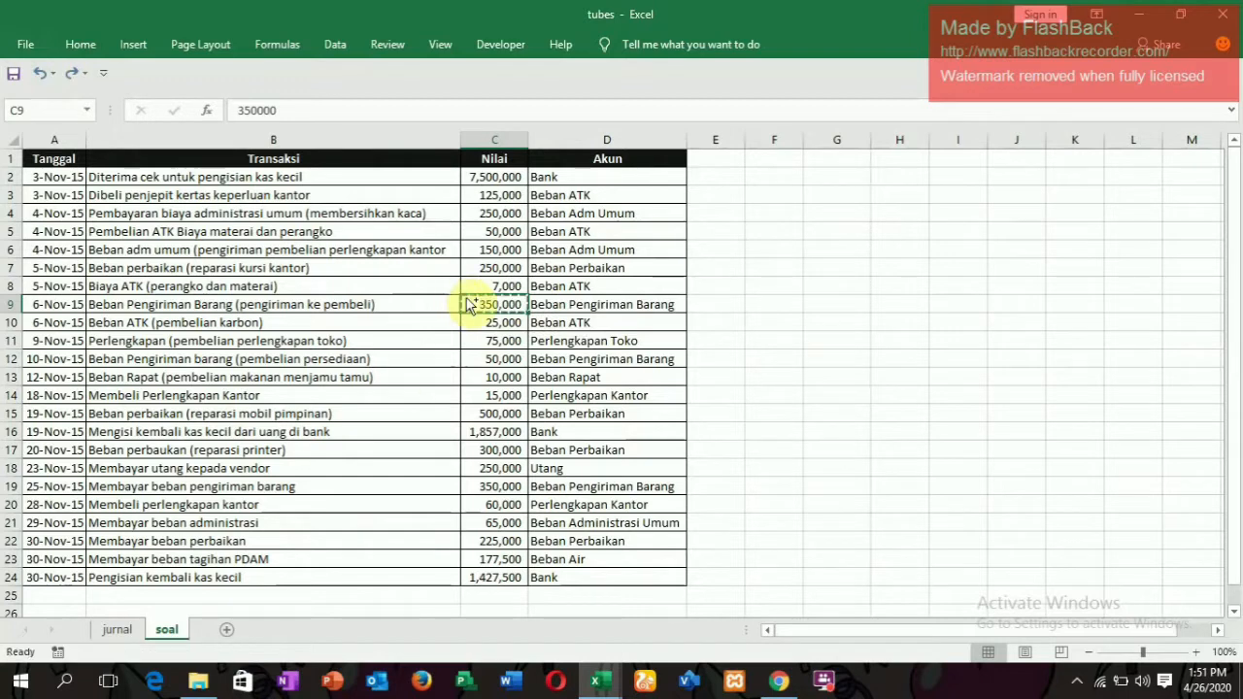
click(116, 629)
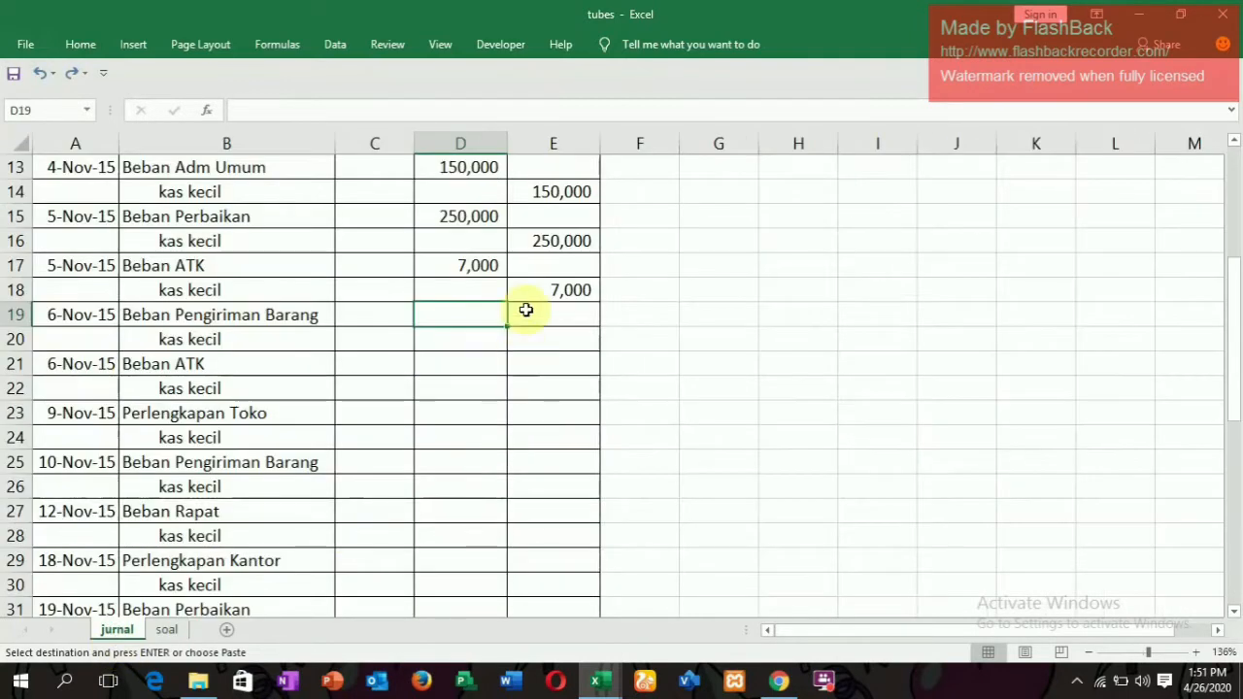
key(ctrl+v)
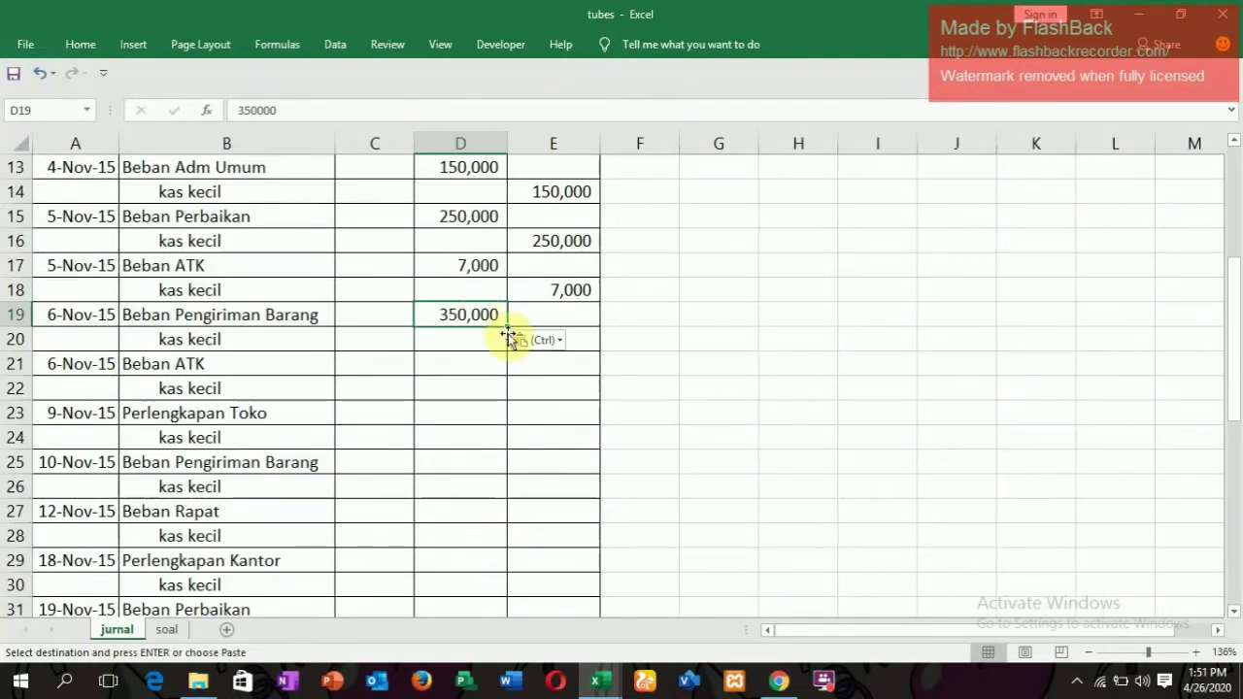
click(577, 344)
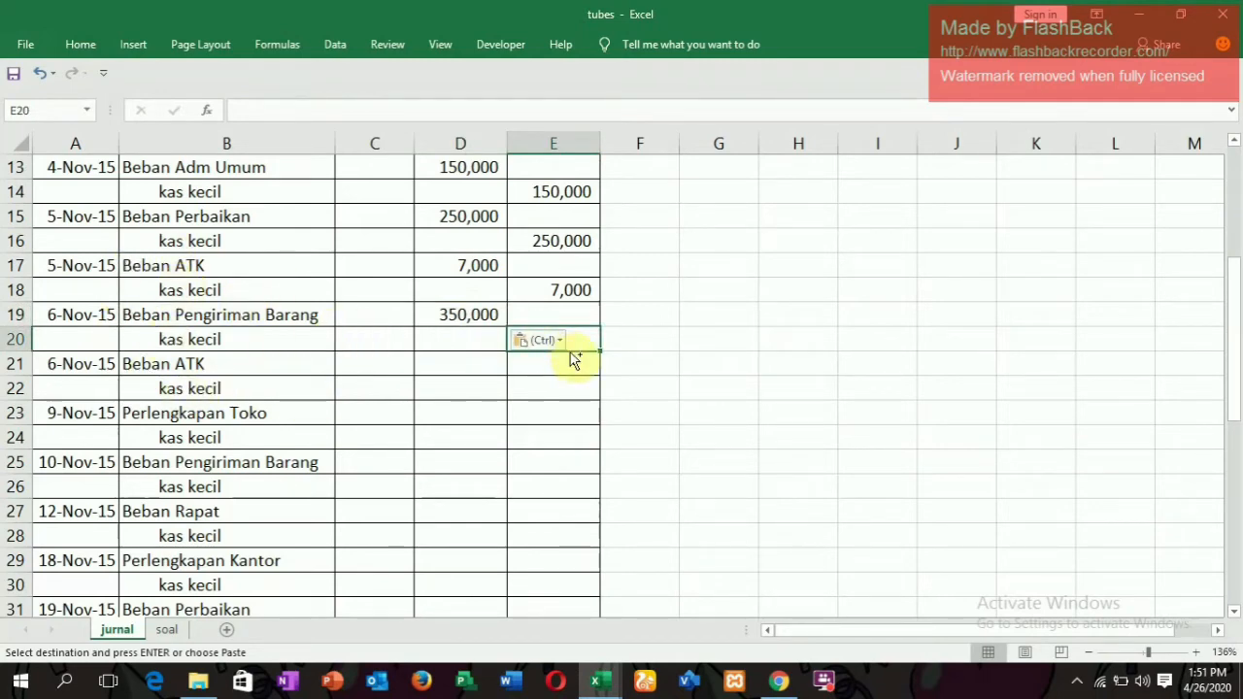
key(ctrl+v)
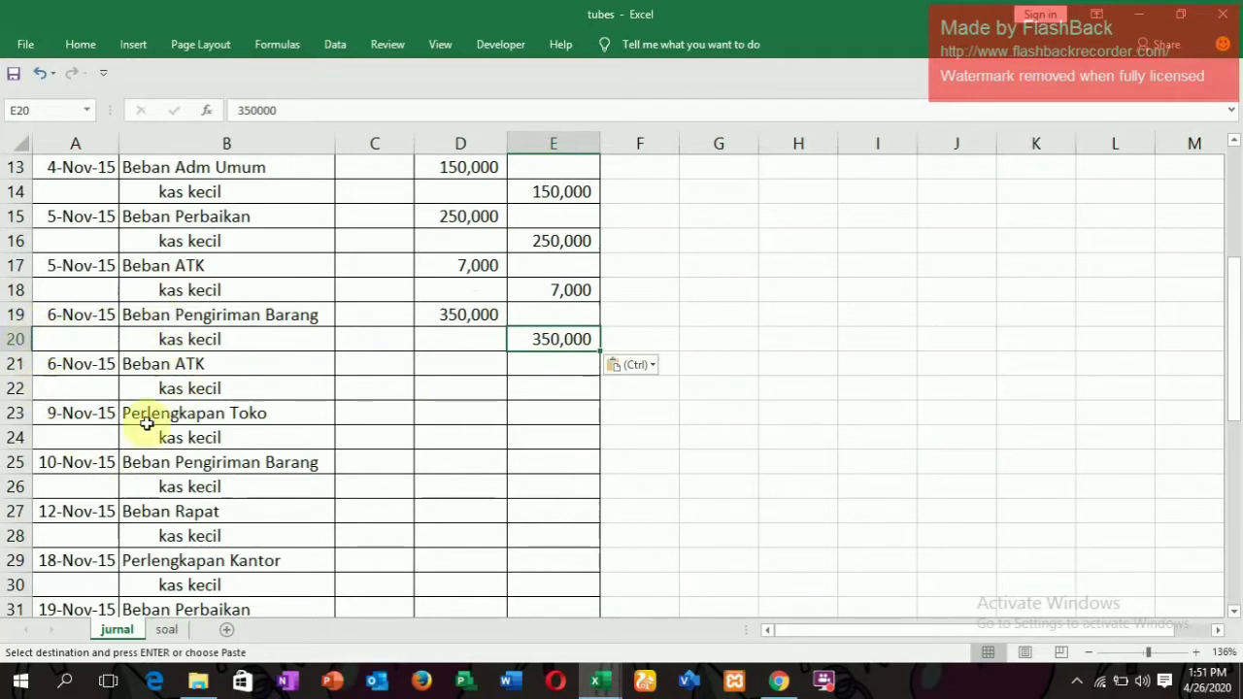
Copy the 25,000 carbon purchase amount from soal into jurnal's 6-Nov-15 Beban ATK debit cell D21 and kas kecil credit cell E22
click(167, 630)
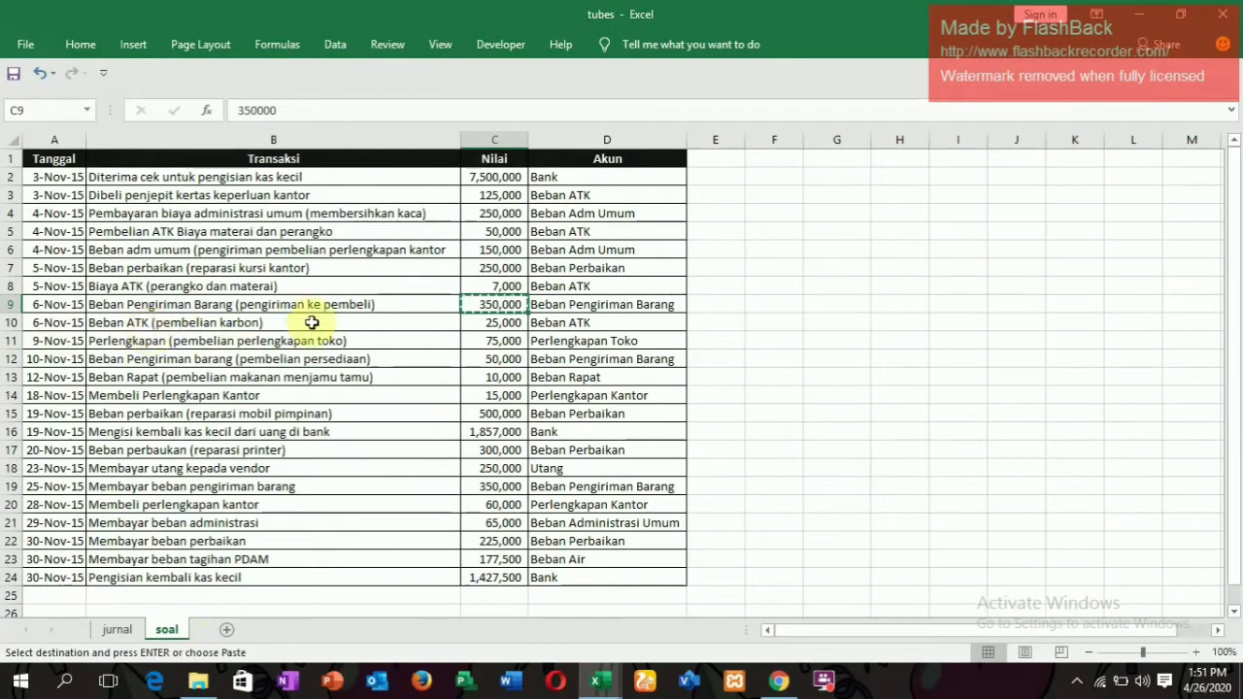
click(510, 323)
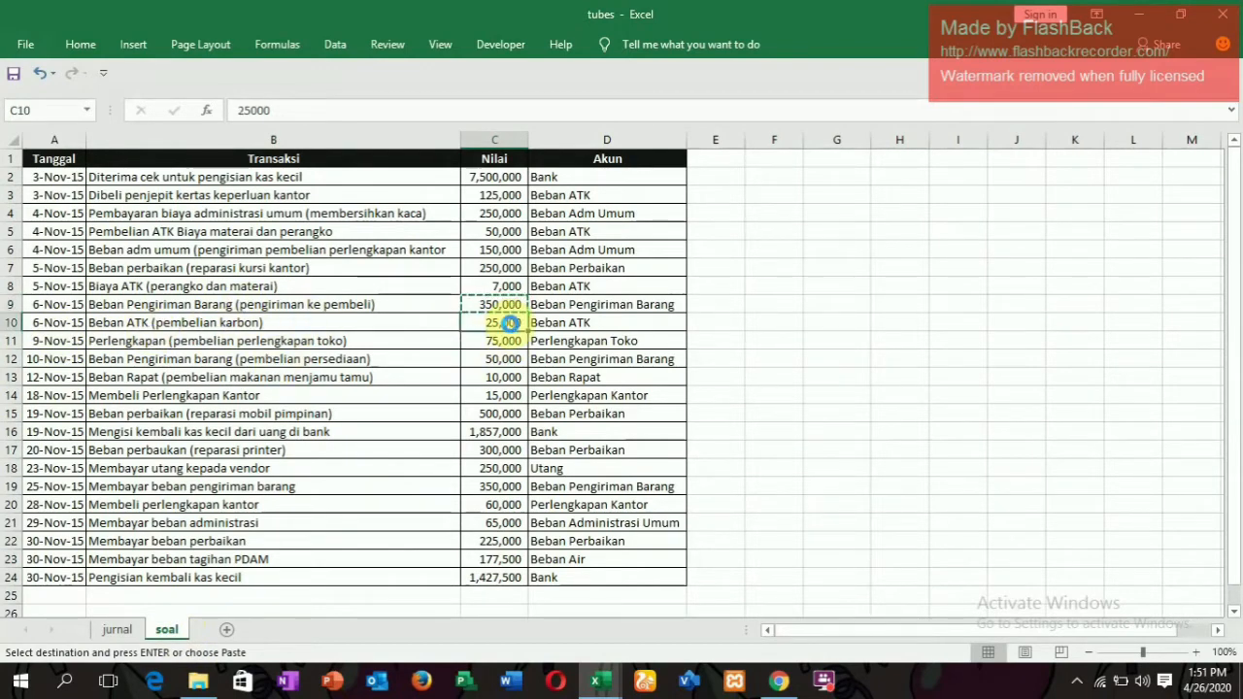
key(ctrl+c)
click(138, 628)
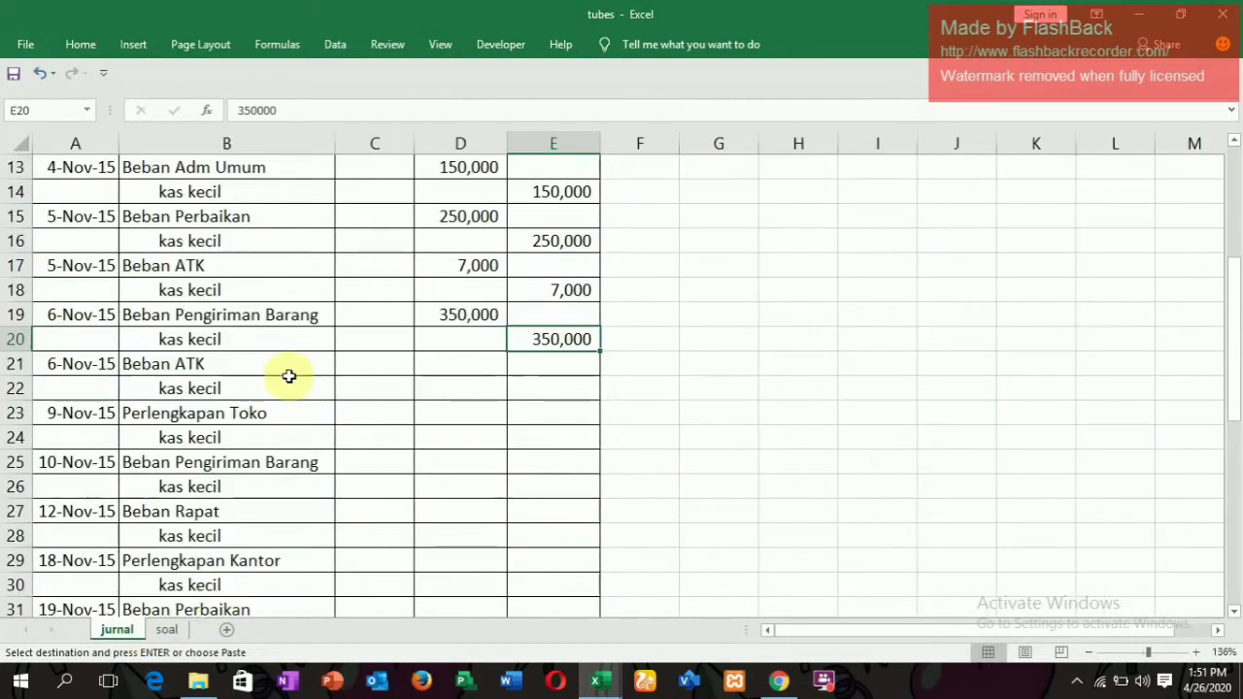
click(431, 374)
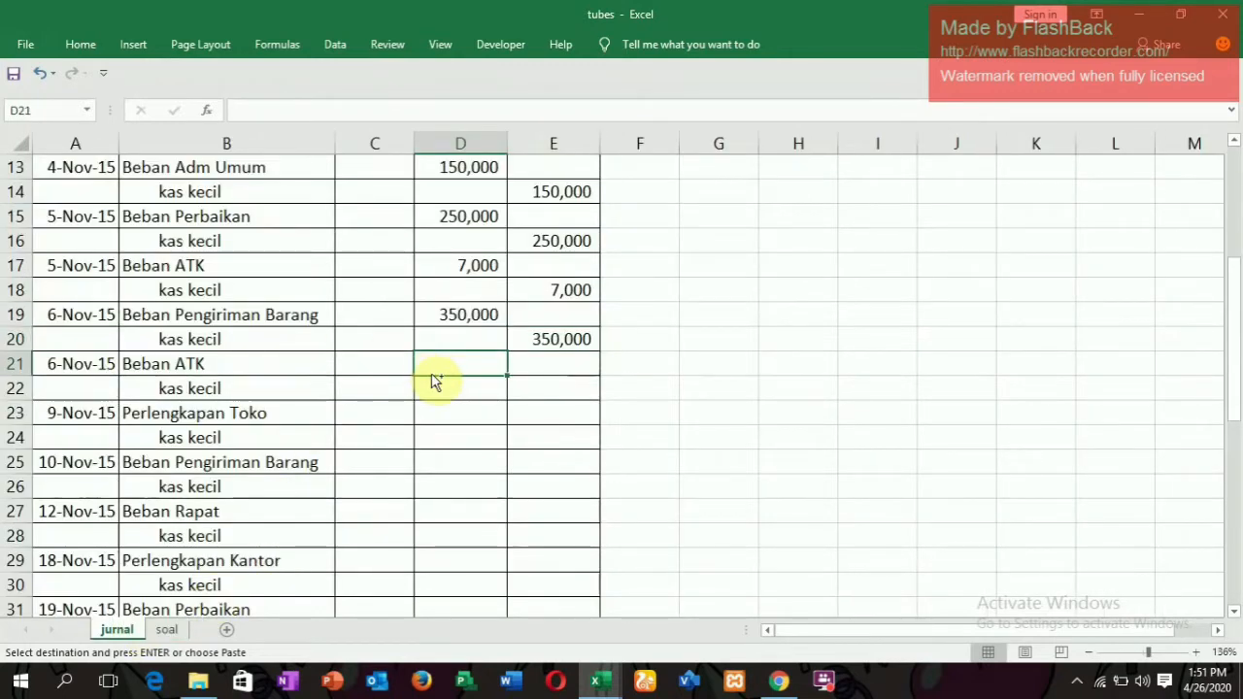
key(ctrl+v)
click(588, 396)
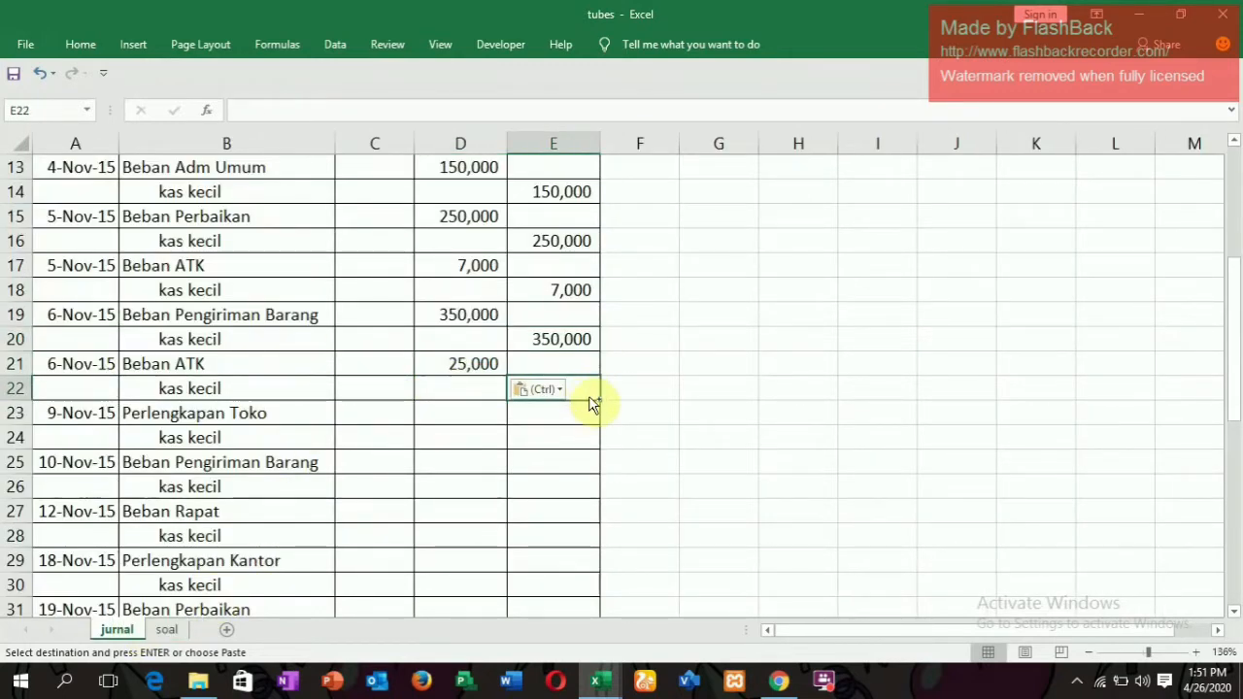
Copy the 75,000 store supplies amount from soal into jurnal's 9-Nov-15 Perlengkapan Toko debit cell D23 and kas kecil credit cell E24
click(166, 632)
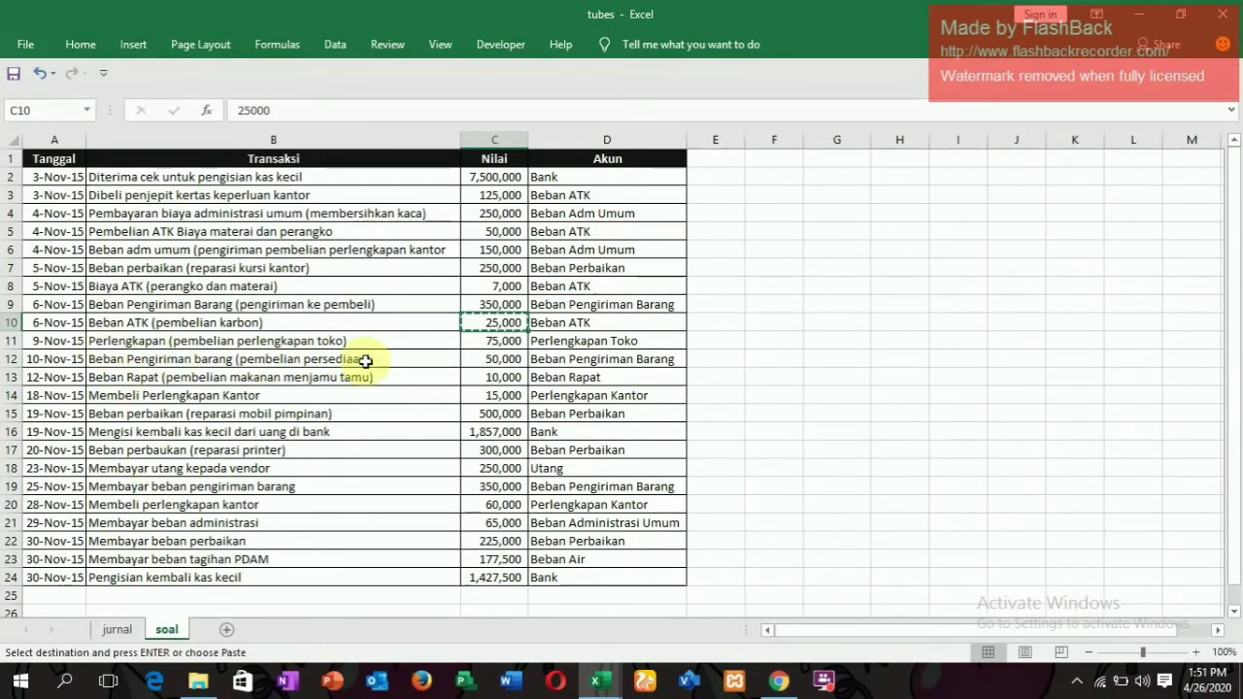
click(480, 342)
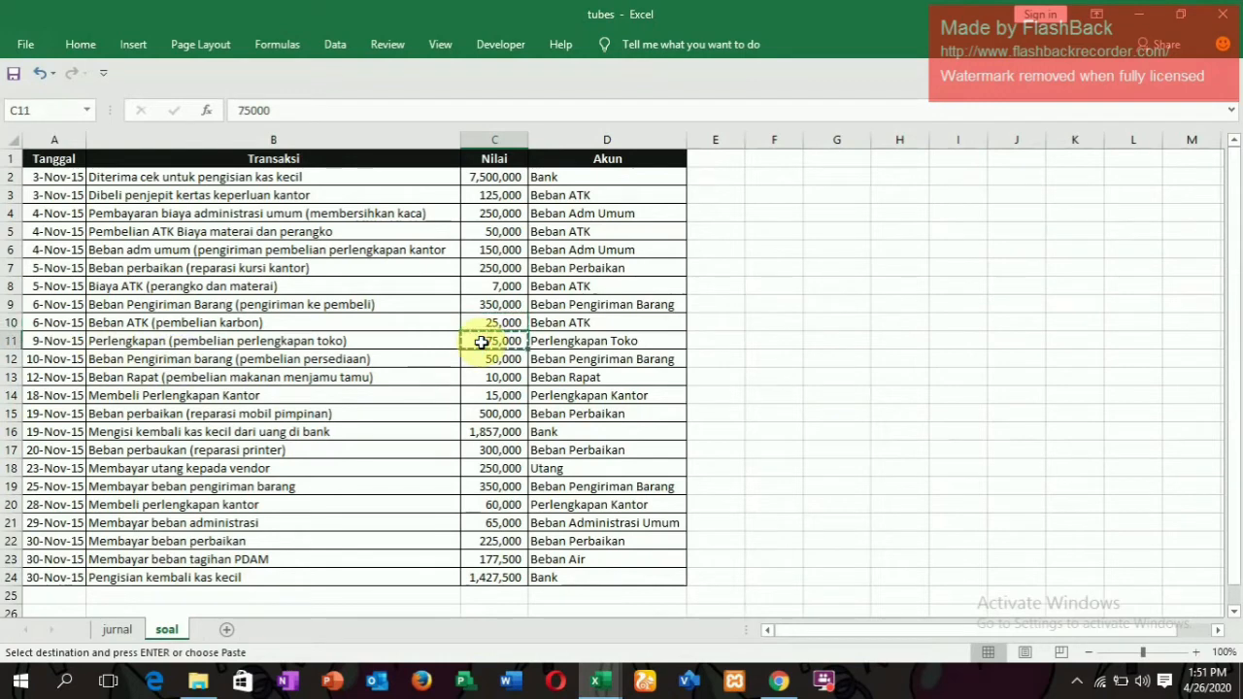
click(119, 629)
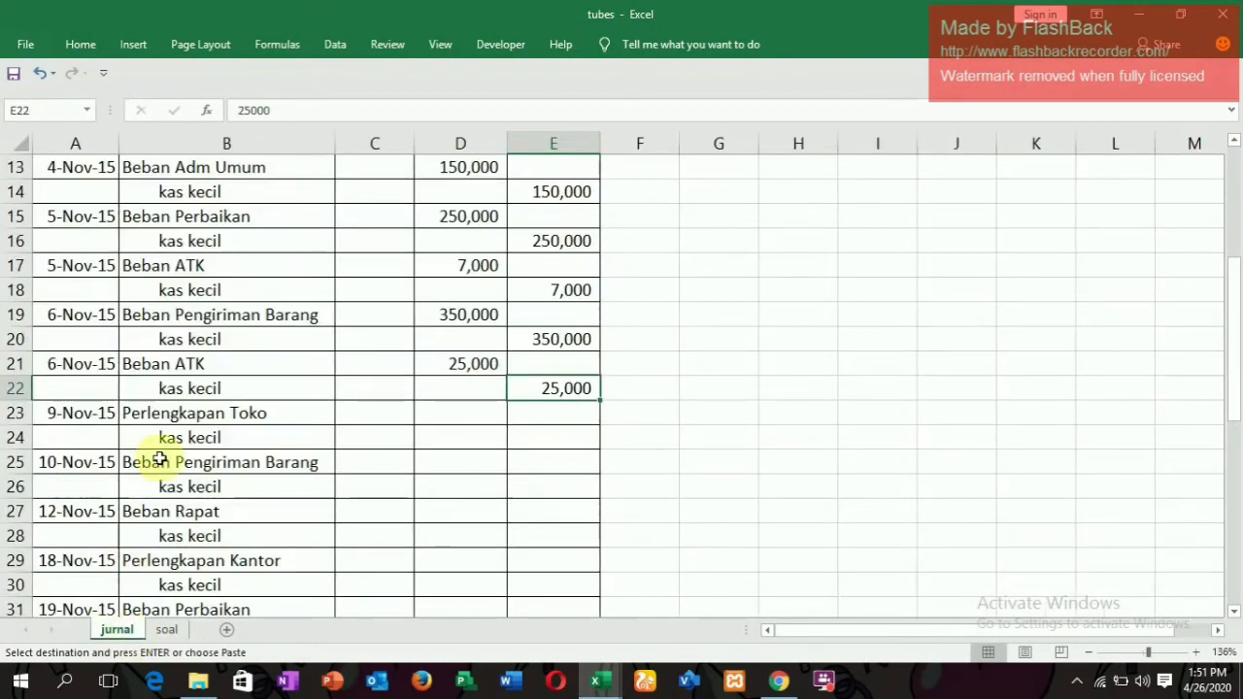
click(455, 408)
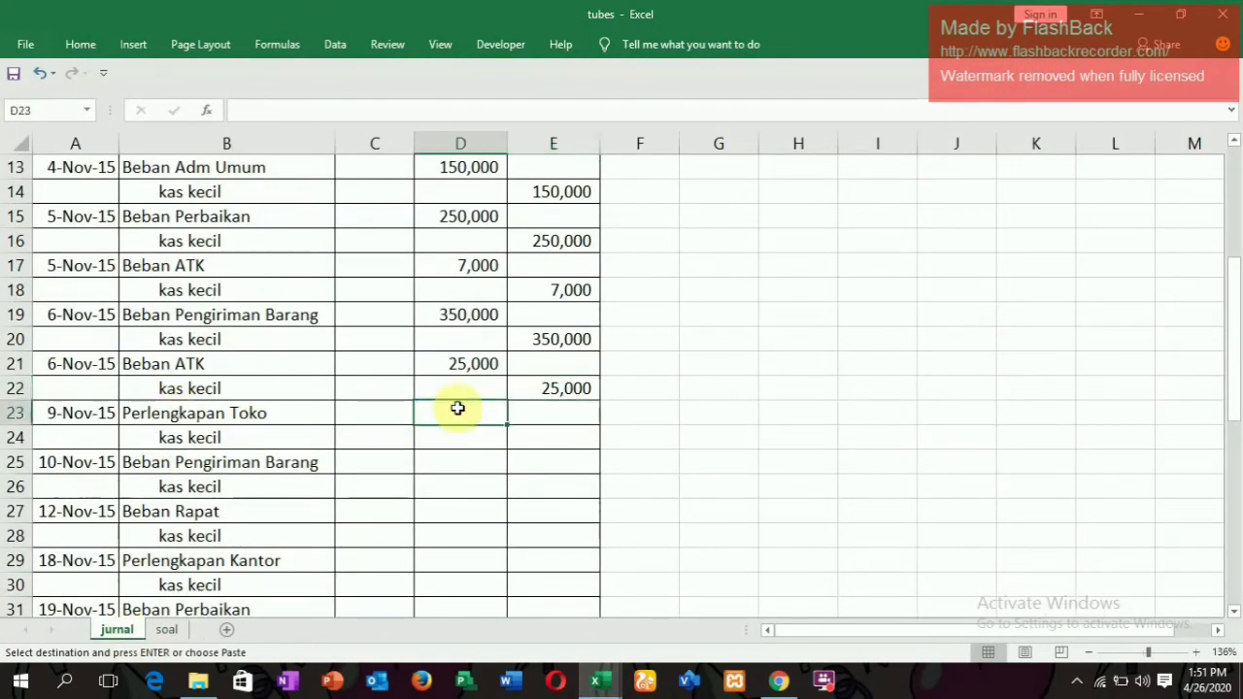
key(ctrl+v)
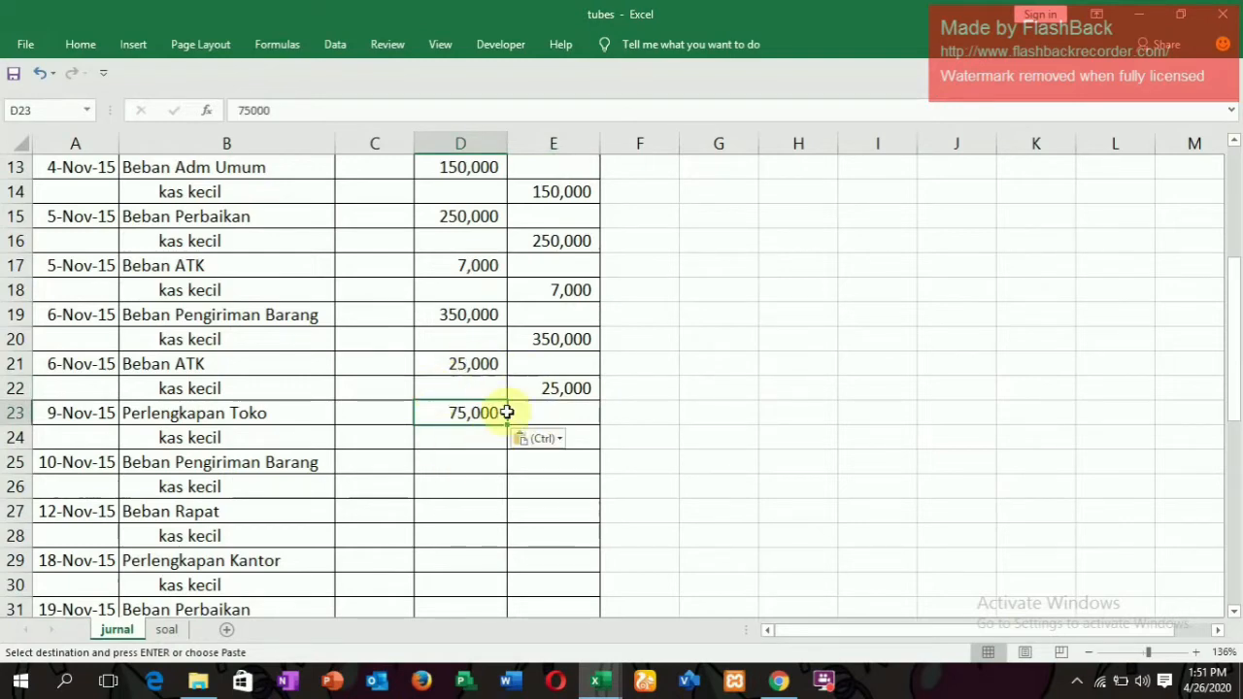
click(593, 447)
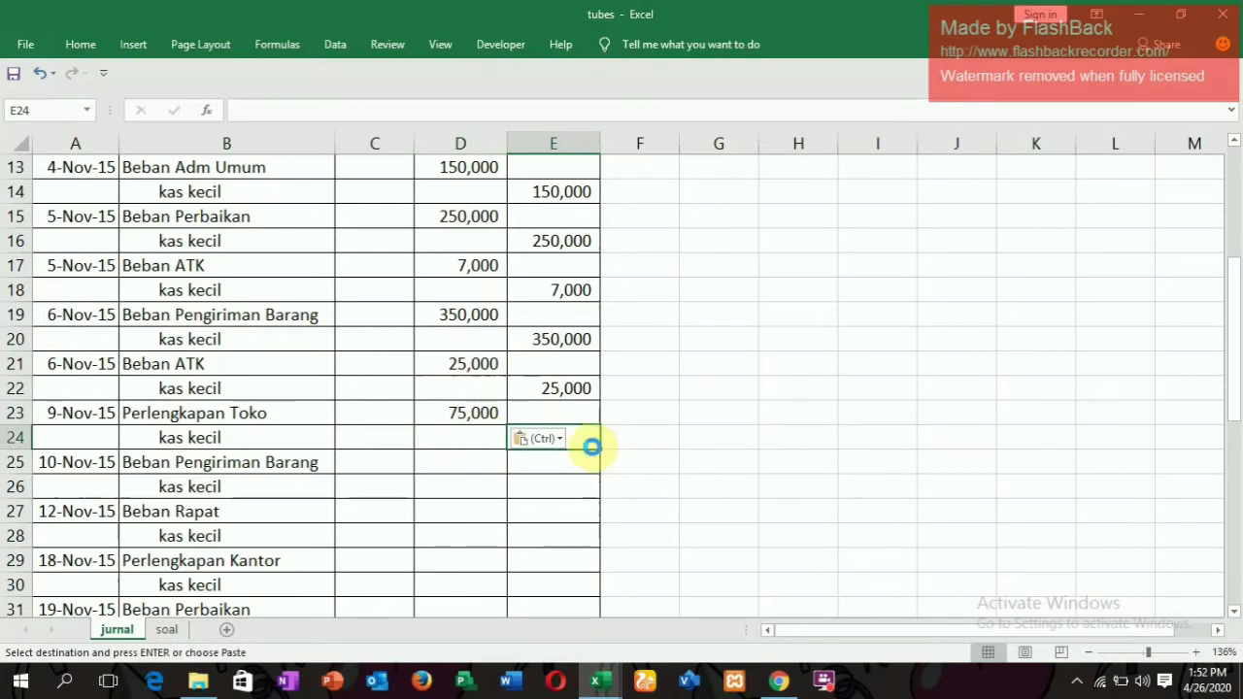
key(ctrl+v)
key(ctrl)
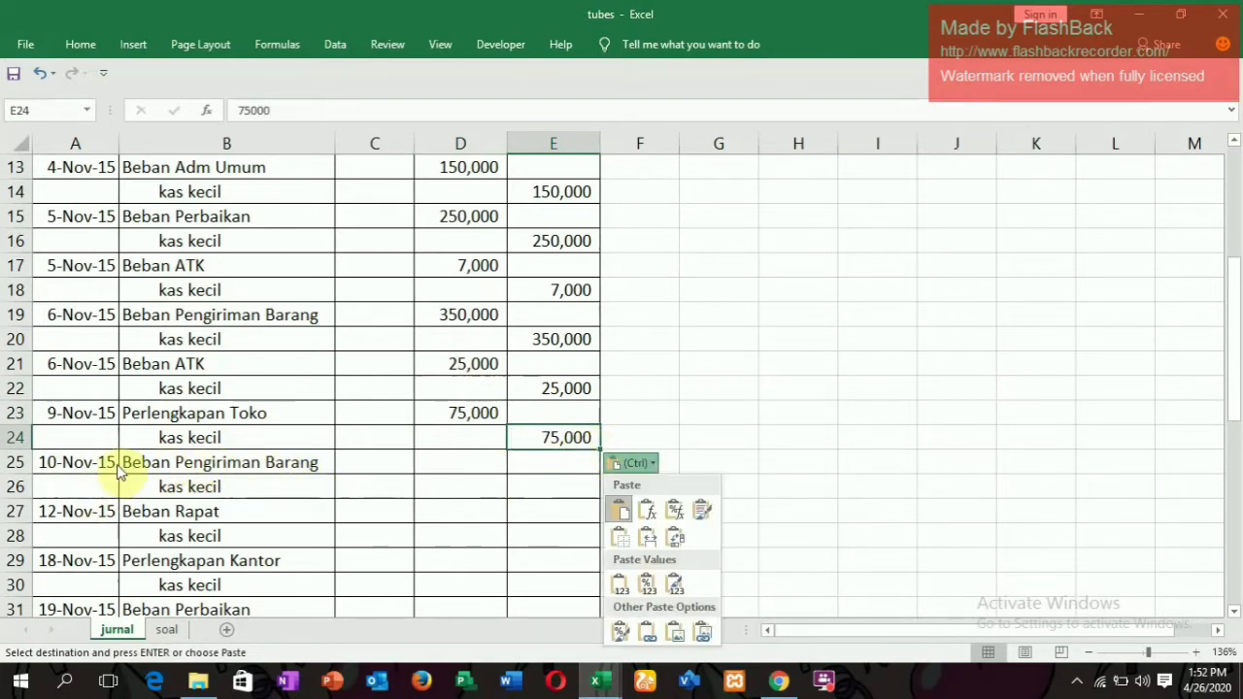
Copy the 10-Nov-15 delivery amount of 50,000 from soal into jurnal's Beban Pengiriman Barang debit cell D25 and kas kecil credit cell E26
click(173, 628)
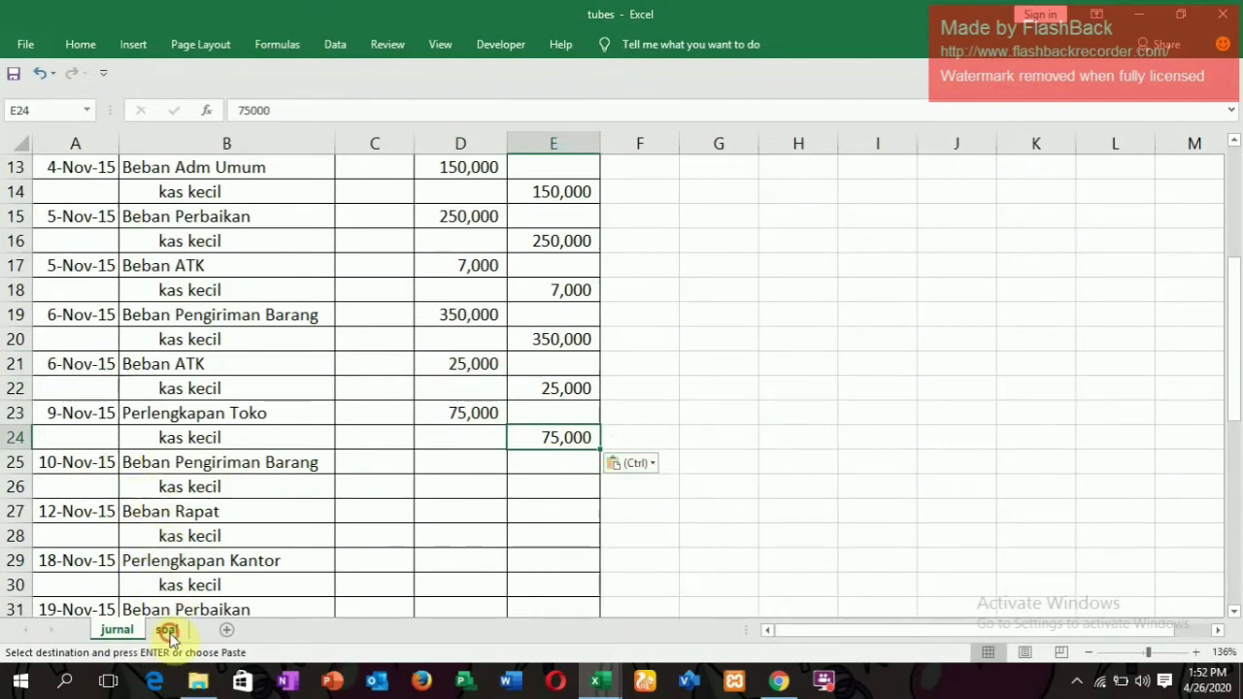
click(168, 630)
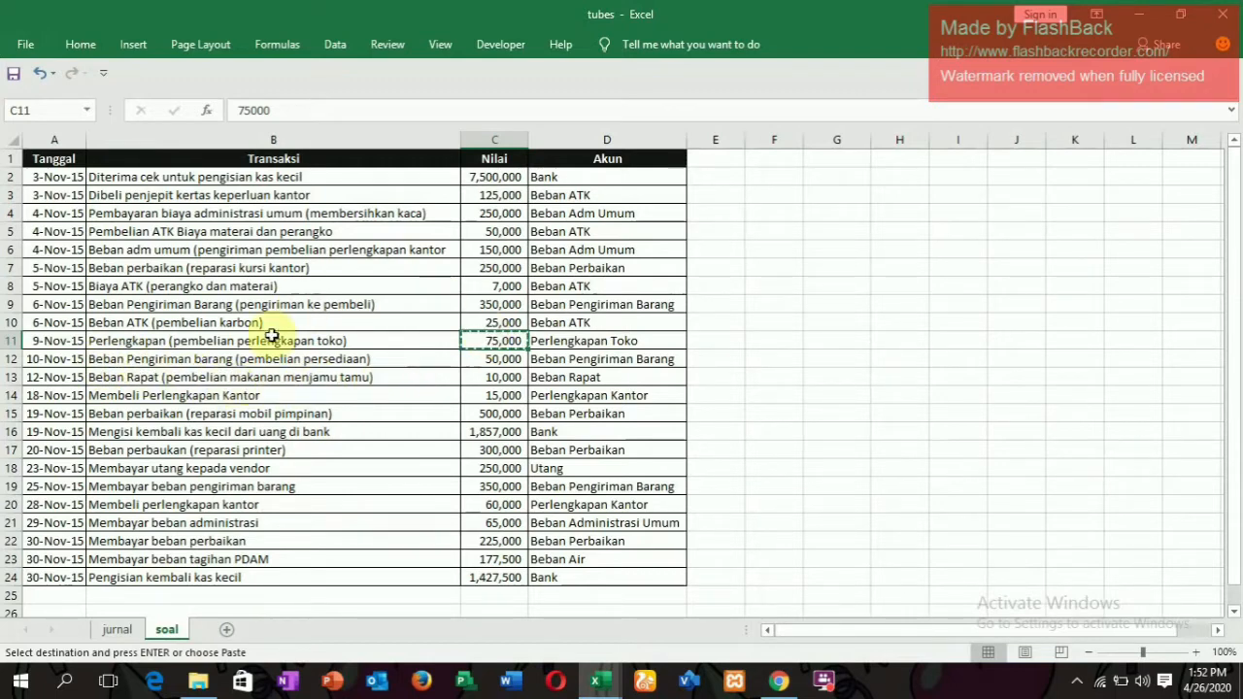
click(488, 361)
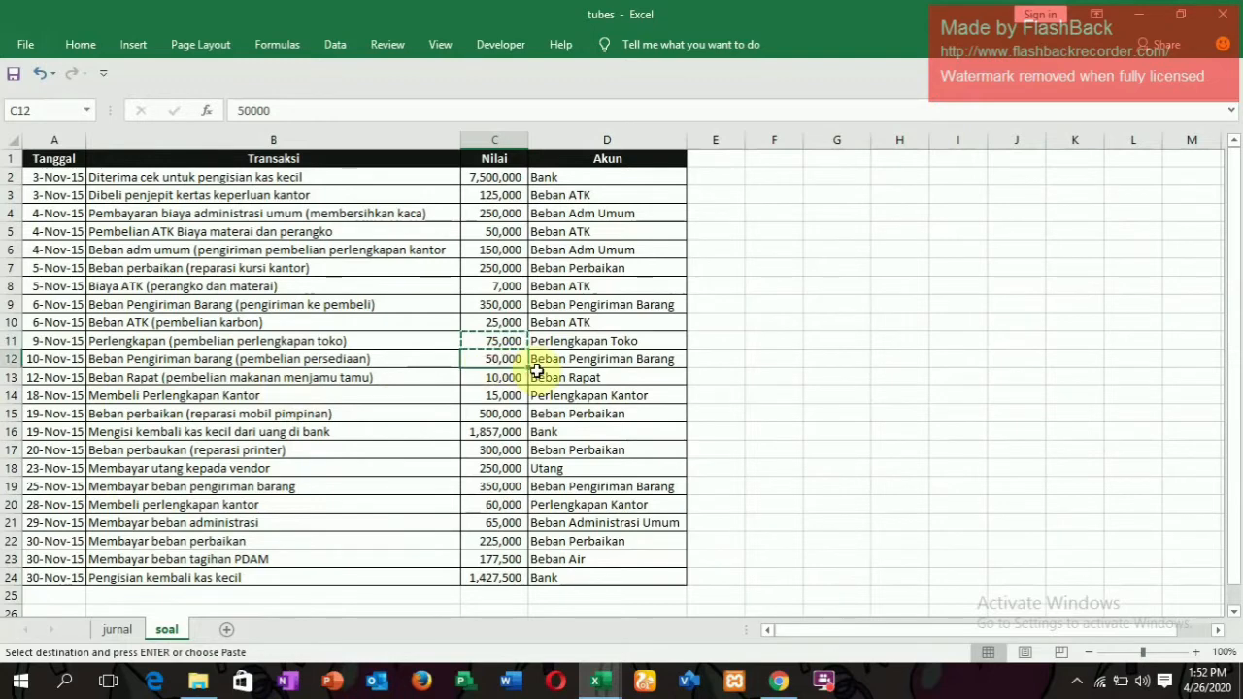
click(121, 629)
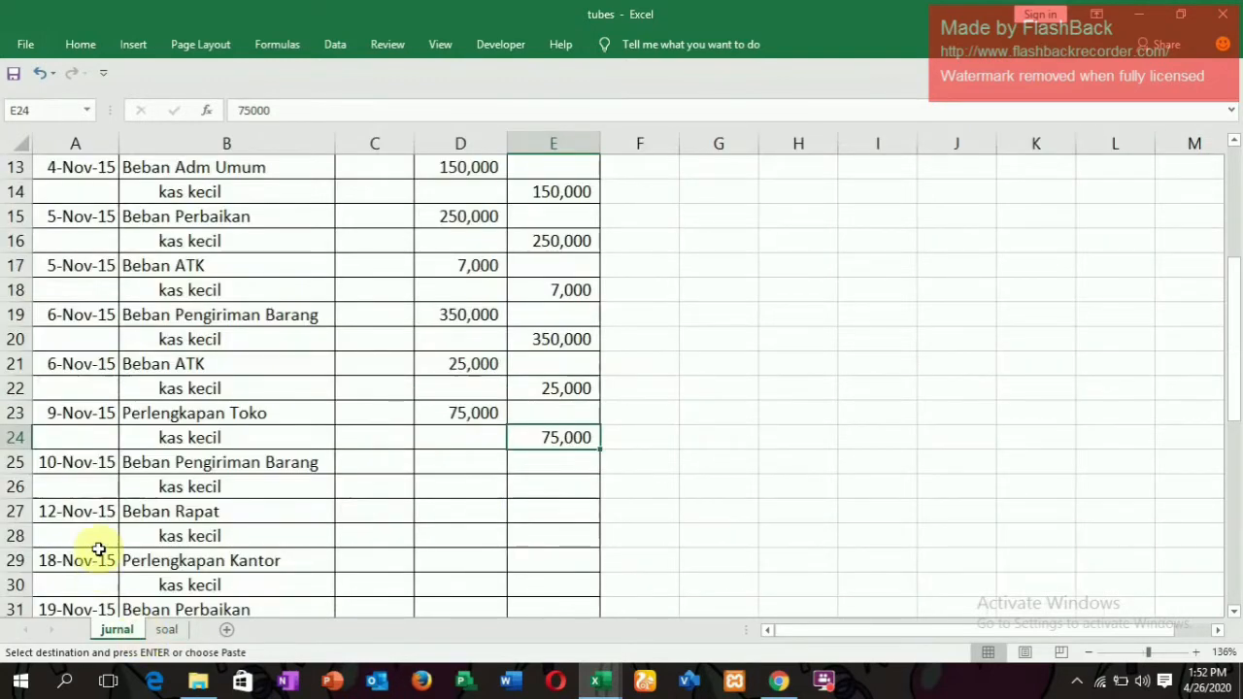
click(435, 464)
key(ctrl+v)
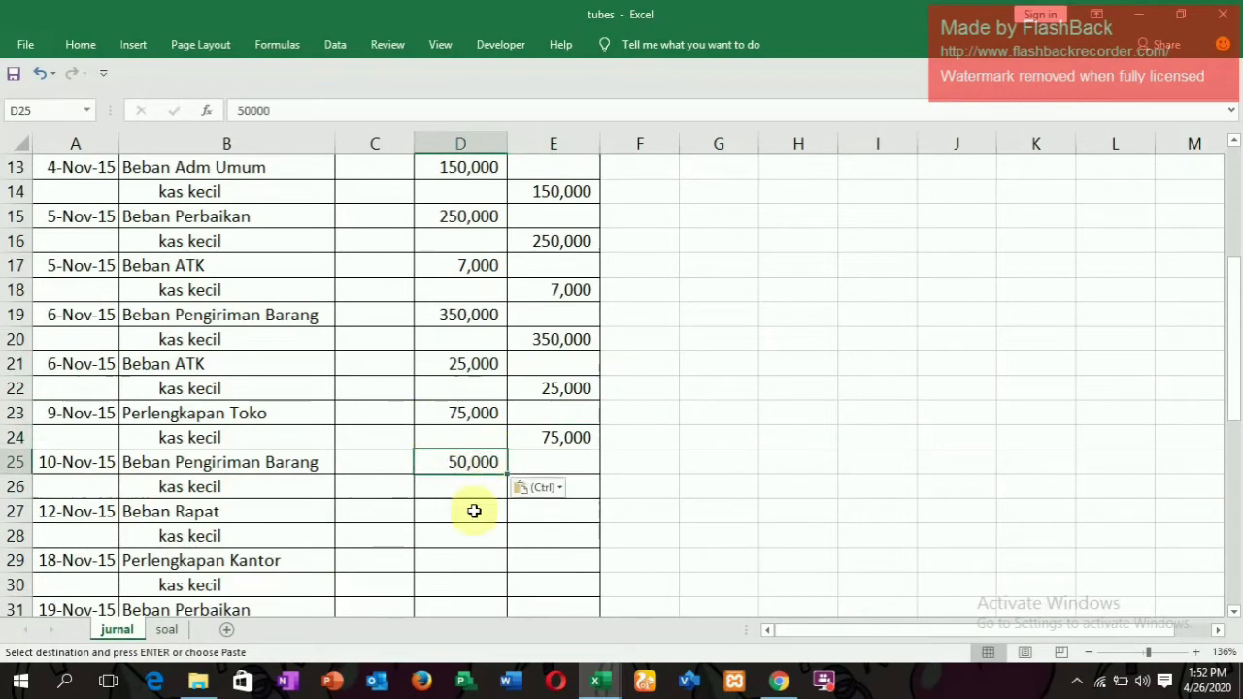
click(577, 493)
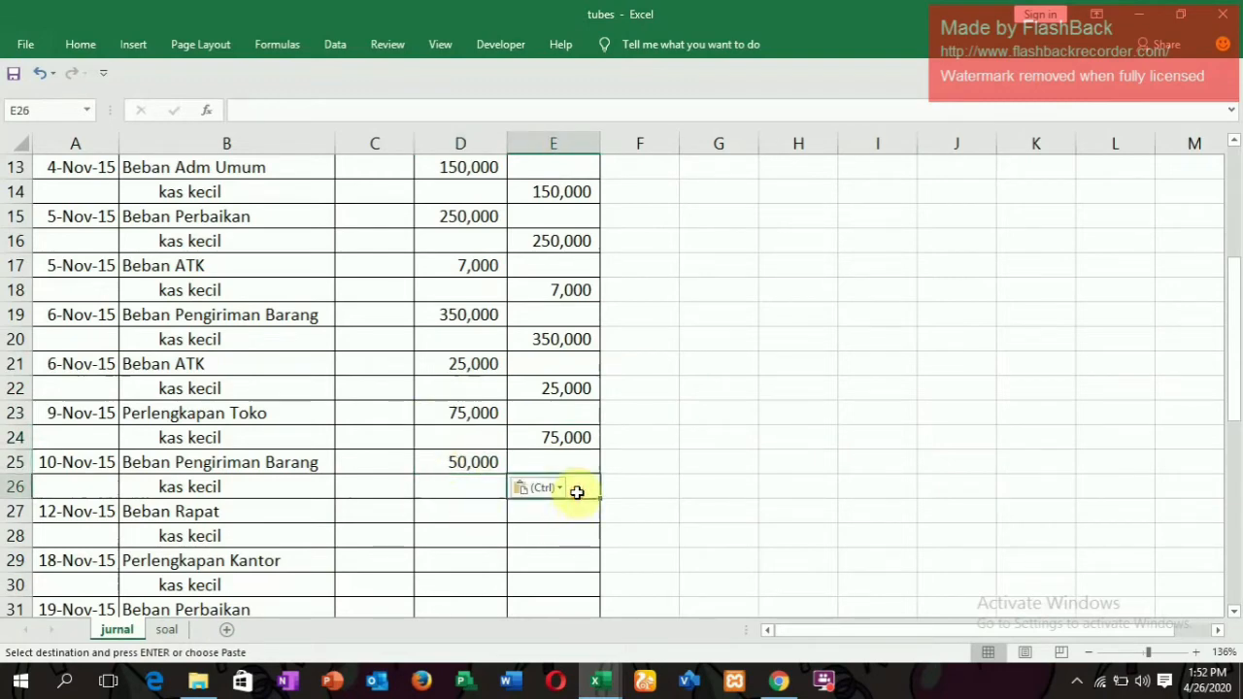
key(ctrl+v)
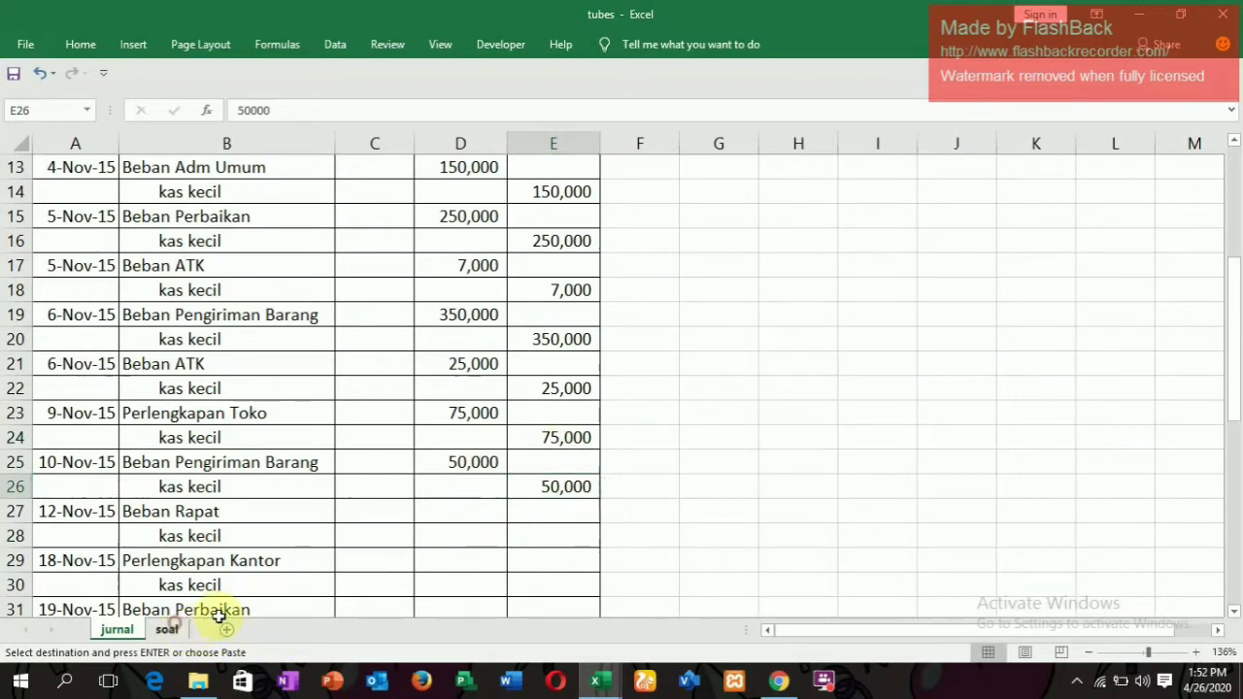
Copy the 10,000 guest meal amount from soal into jurnal's 12-Nov-15 Beban Rapat debit cell D27 and kas kecil credit cell E28
click(170, 629)
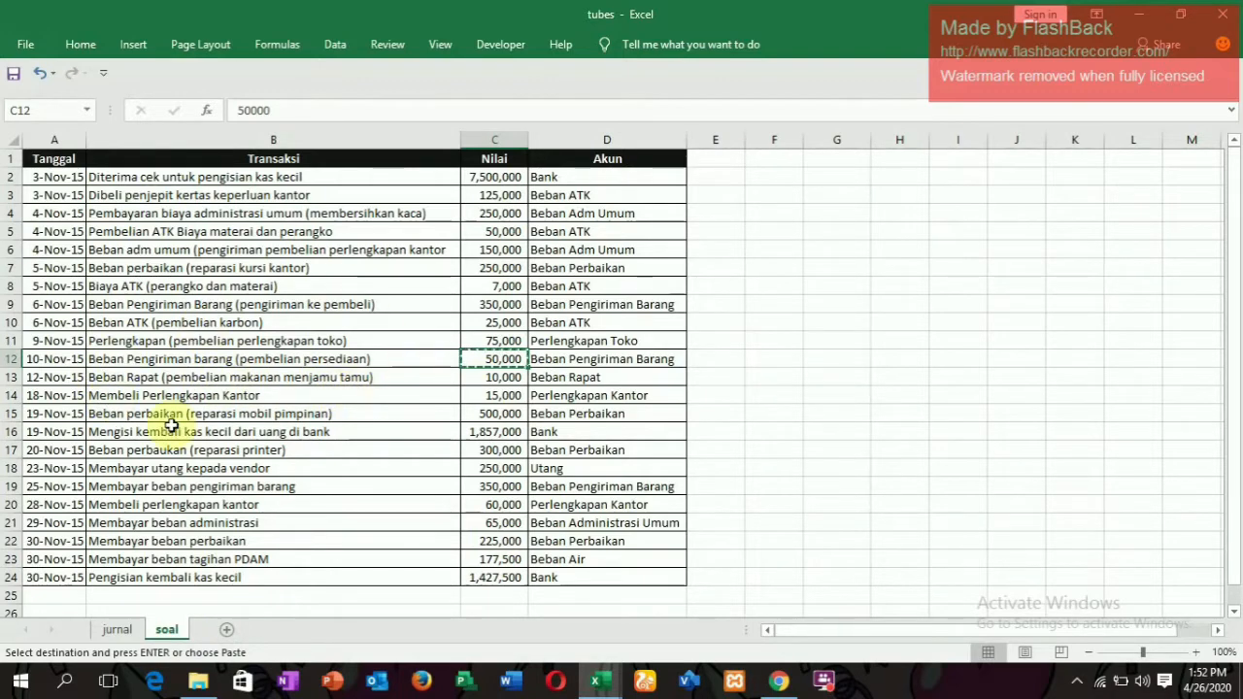
click(486, 377)
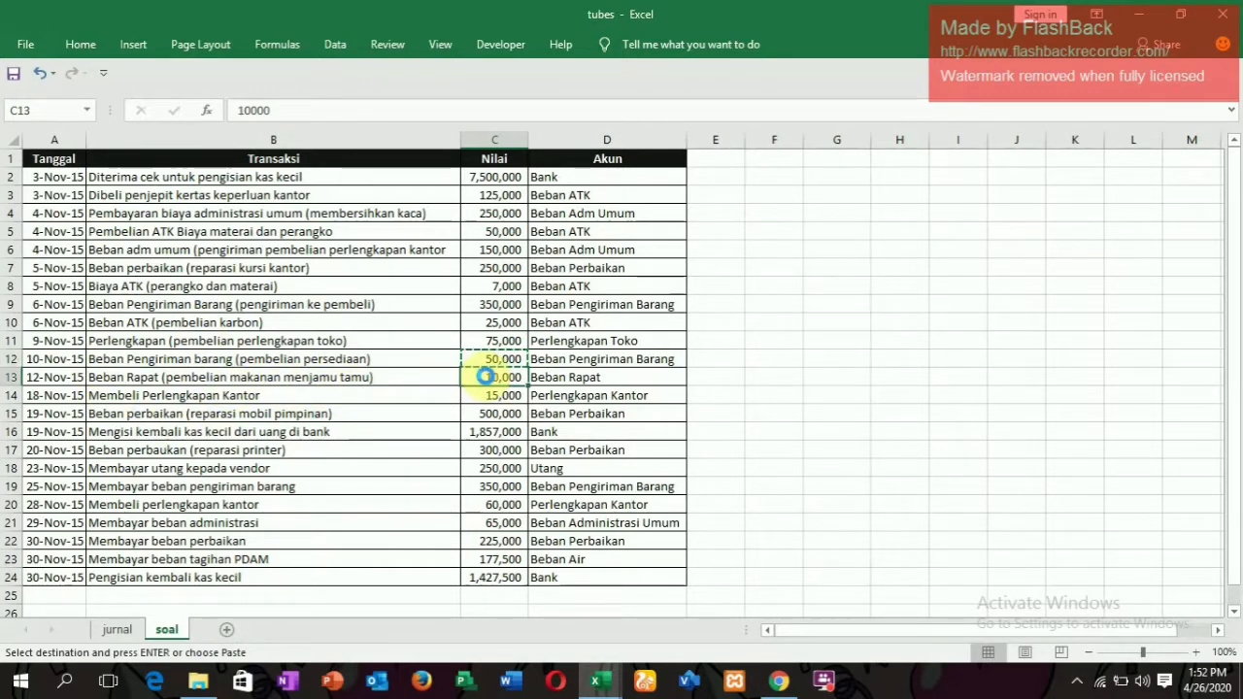
key(ctrl+c)
click(119, 631)
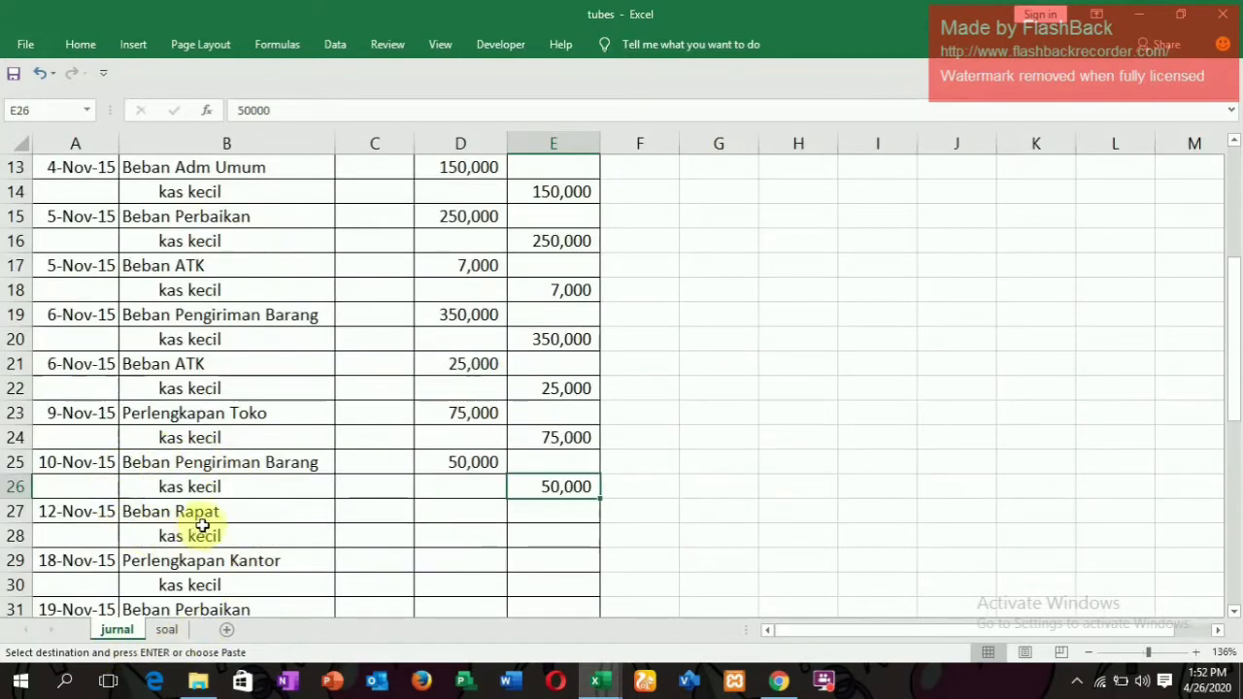
click(426, 513)
key(ctrl+v)
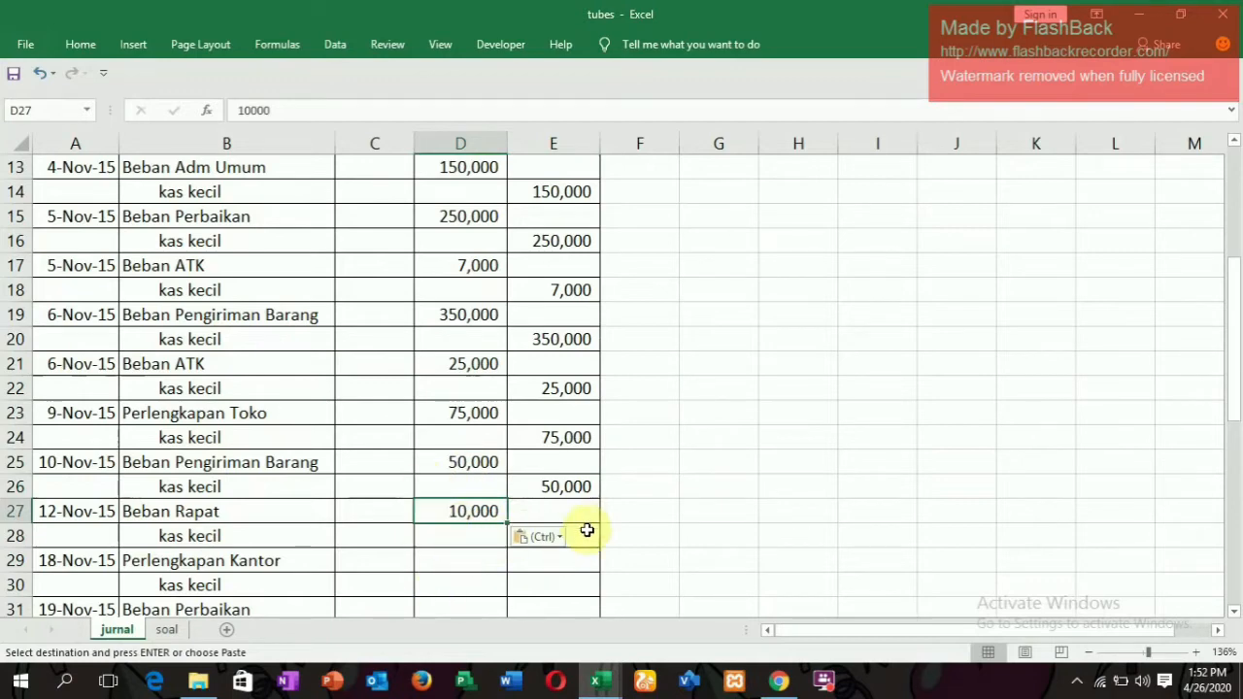
click(587, 531)
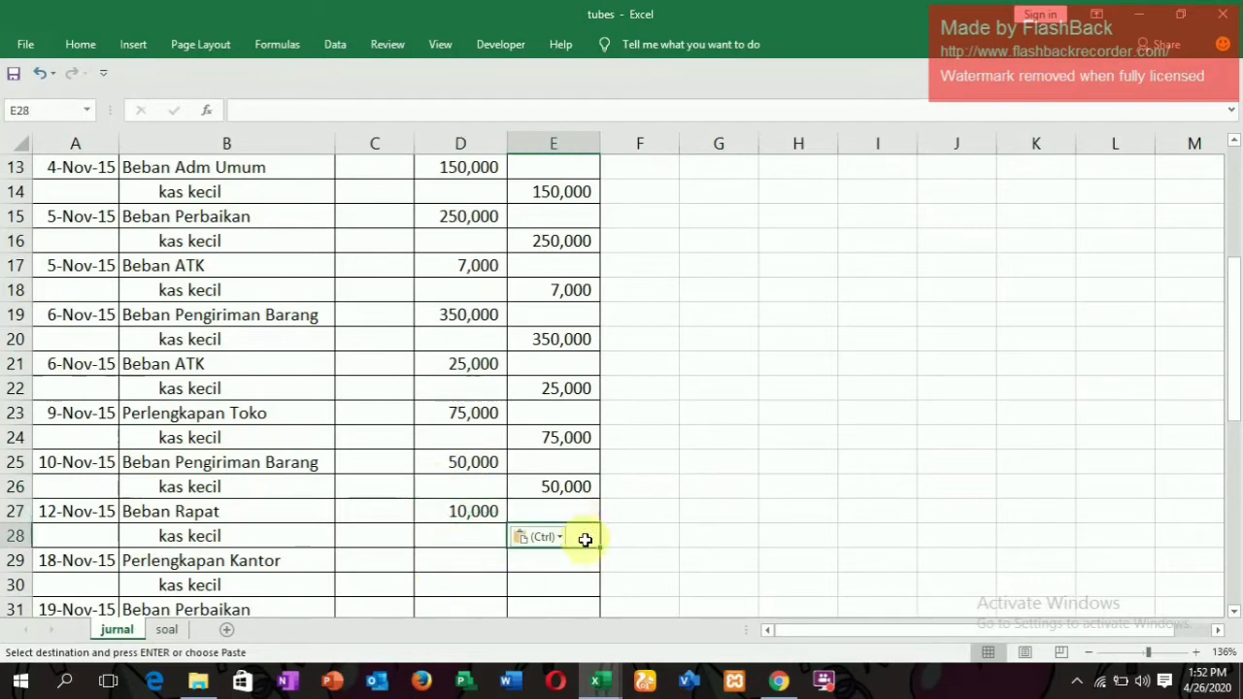
key(ctrl+v)
Copy the 15,000 office supplies amount from soal into jurnal's 18-Nov-15 Perlengkapan Kantor debit cell D29 and kas kecil credit cell E30
scroll(517, 524, down, 2)
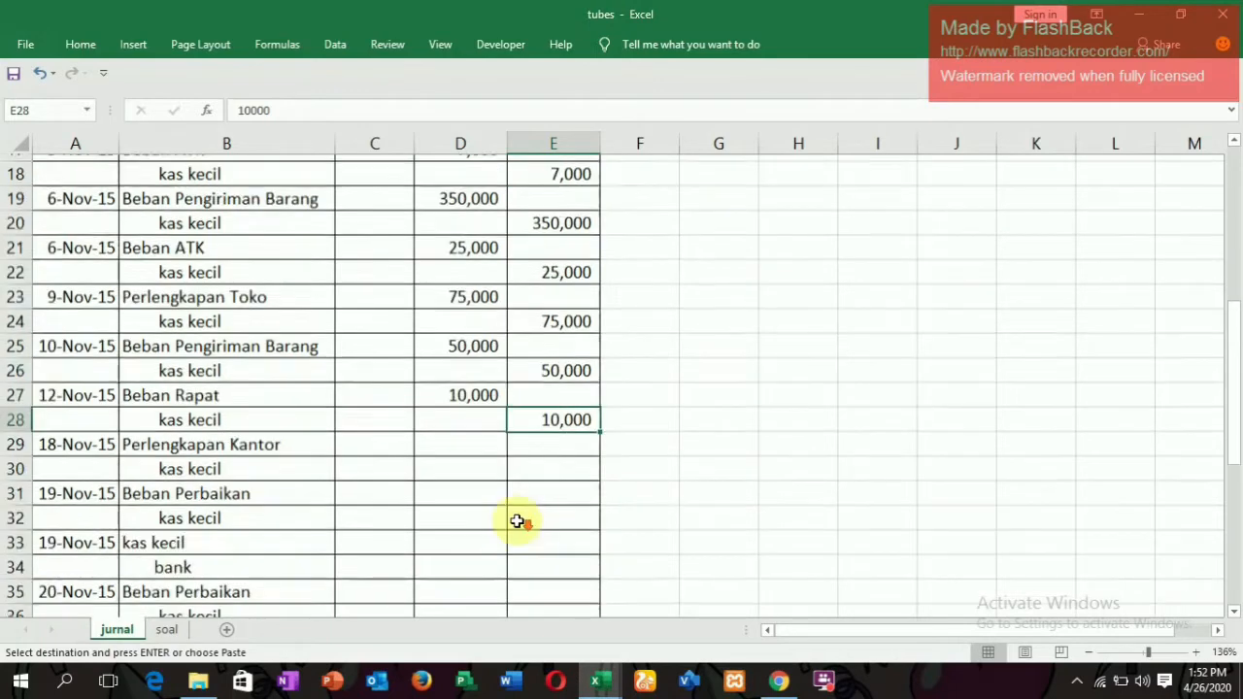
scroll(517, 521, down, 2)
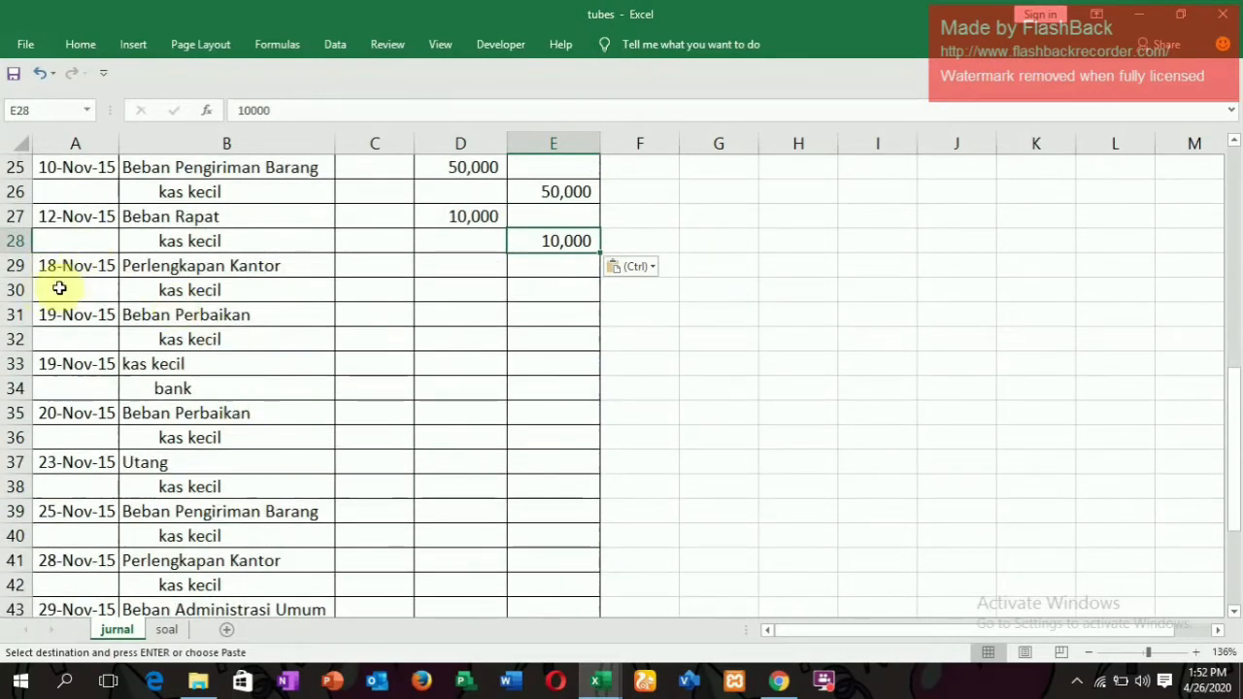
click(166, 629)
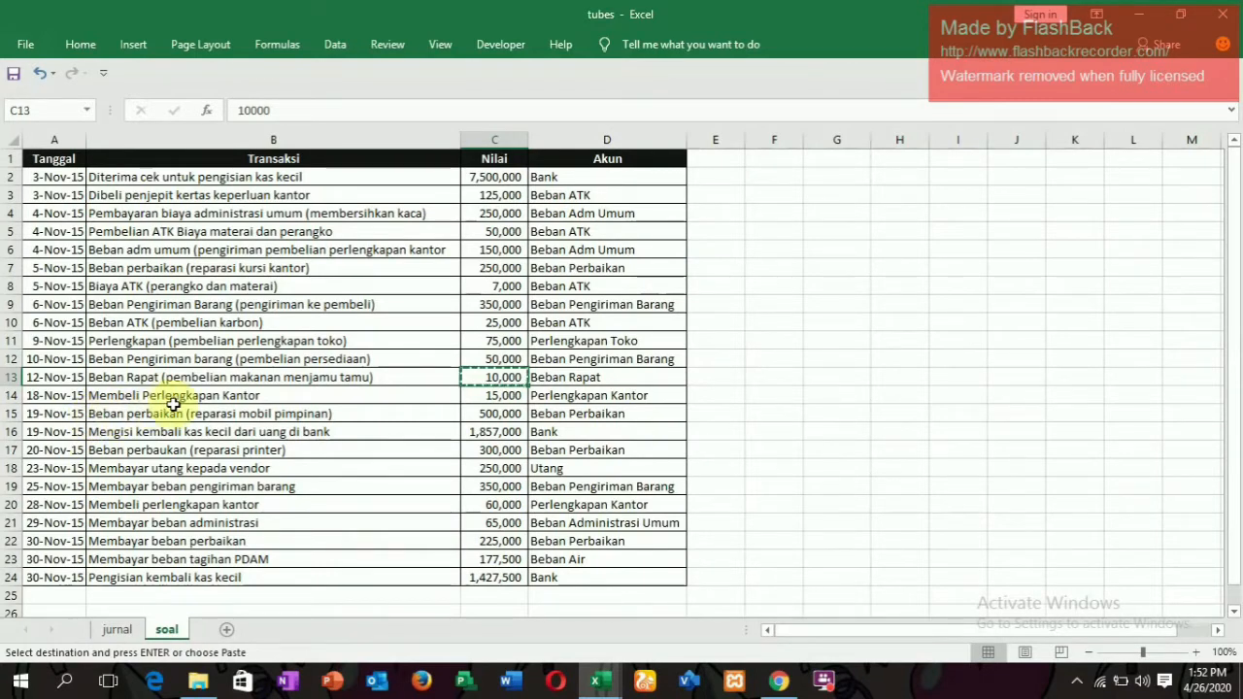
click(490, 398)
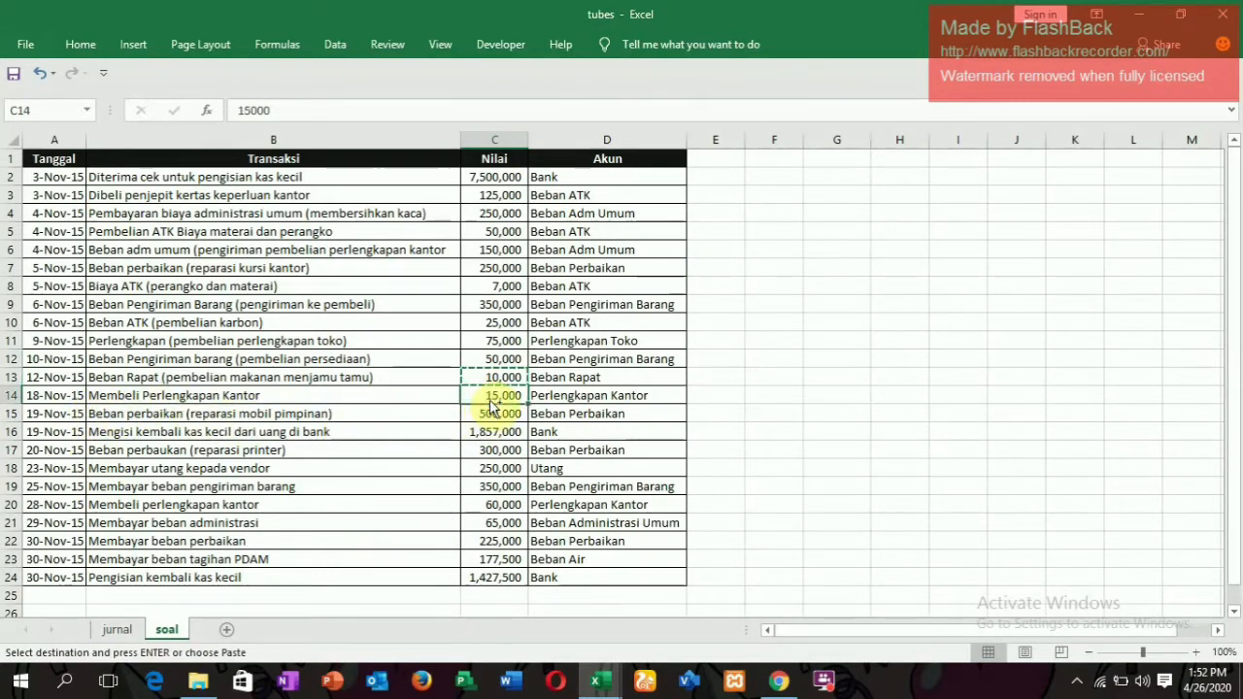
click(121, 629)
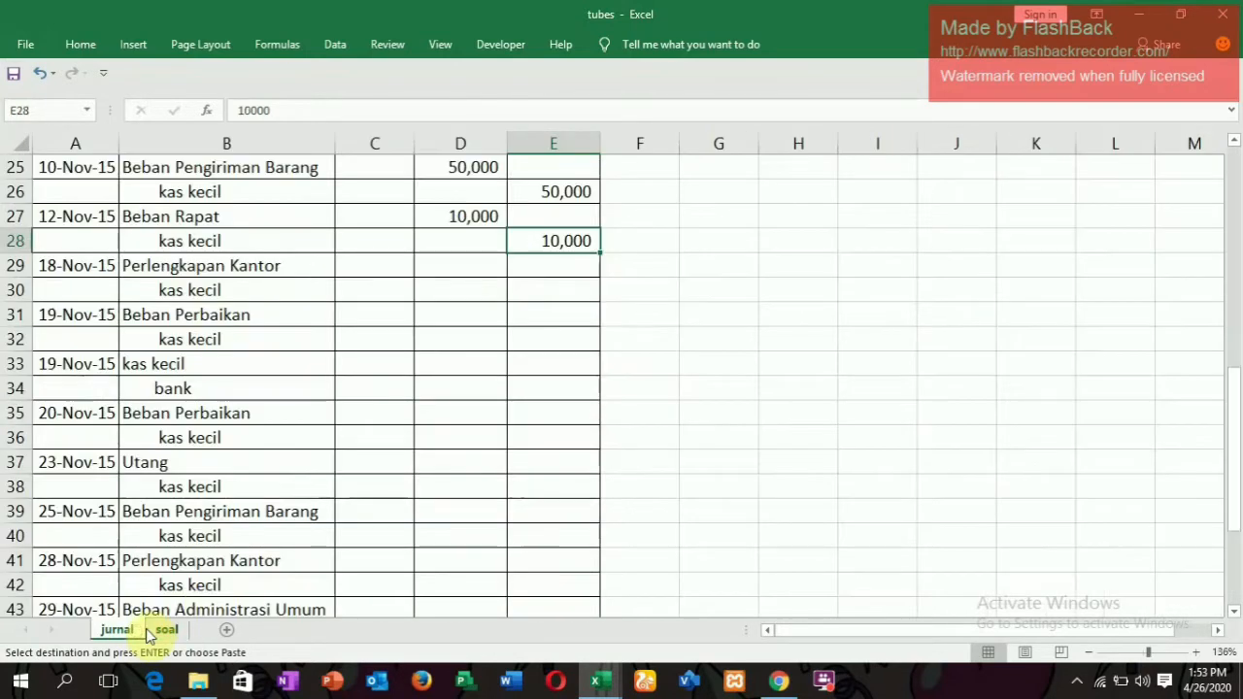
click(477, 269)
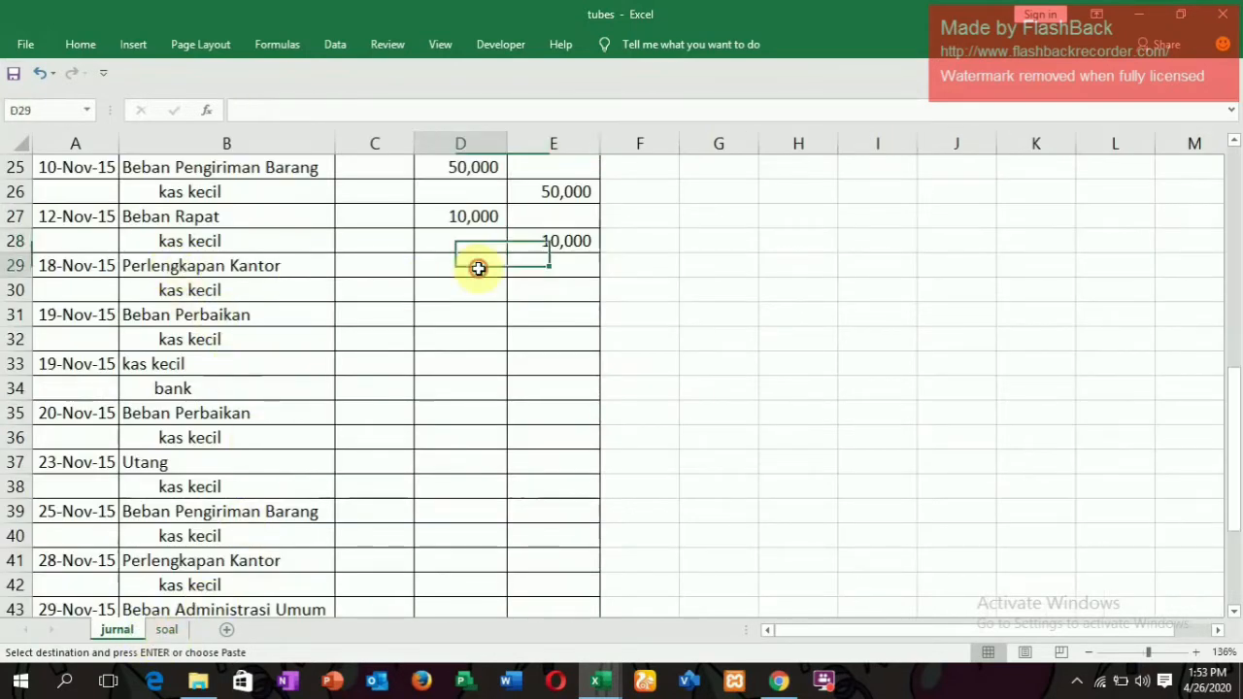
key(ctrl+v)
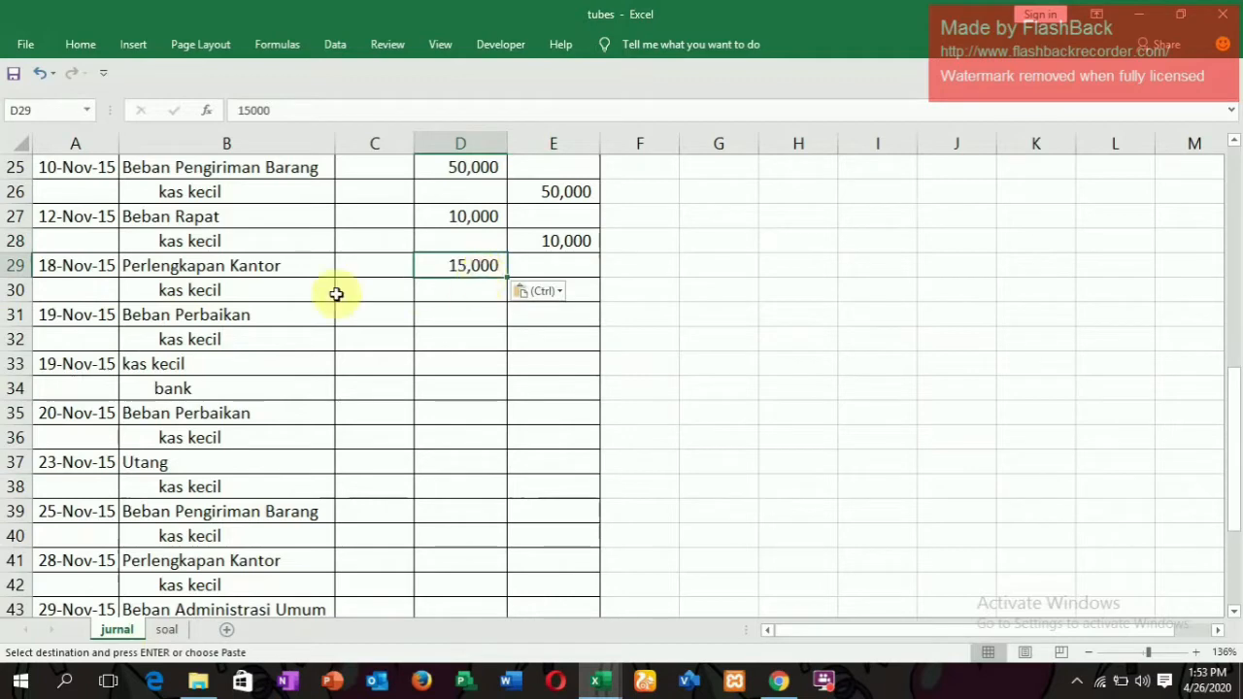
click(568, 295)
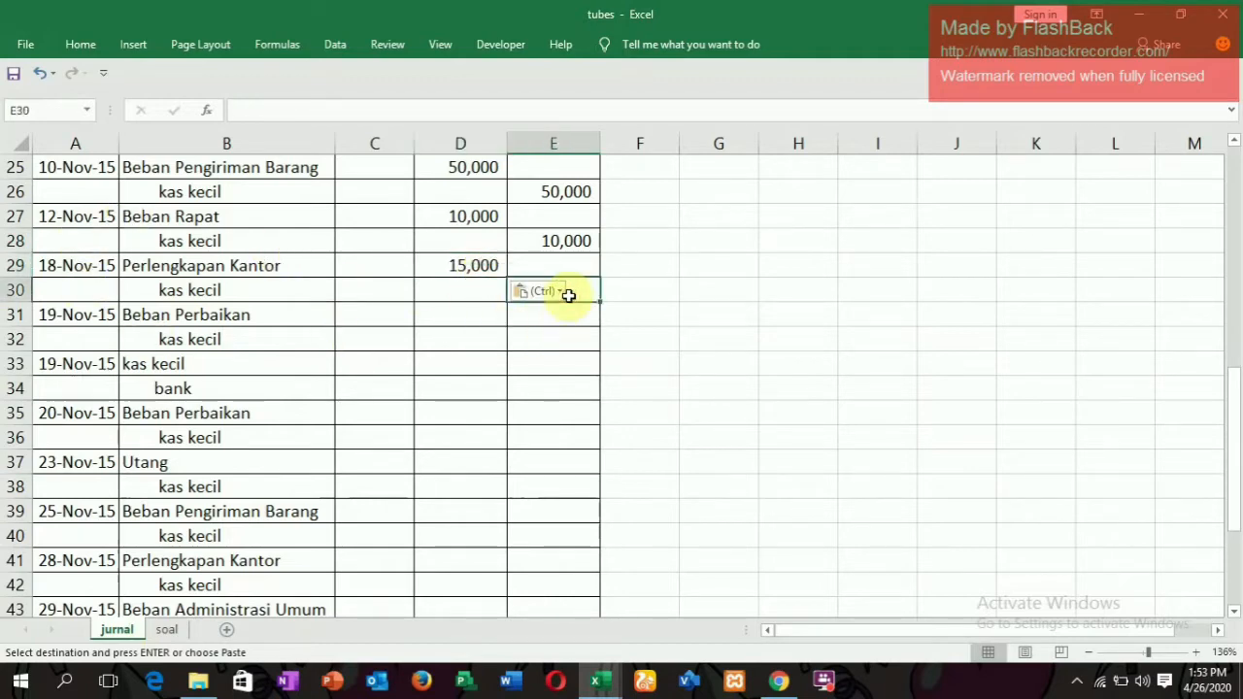
key(ctrl+v)
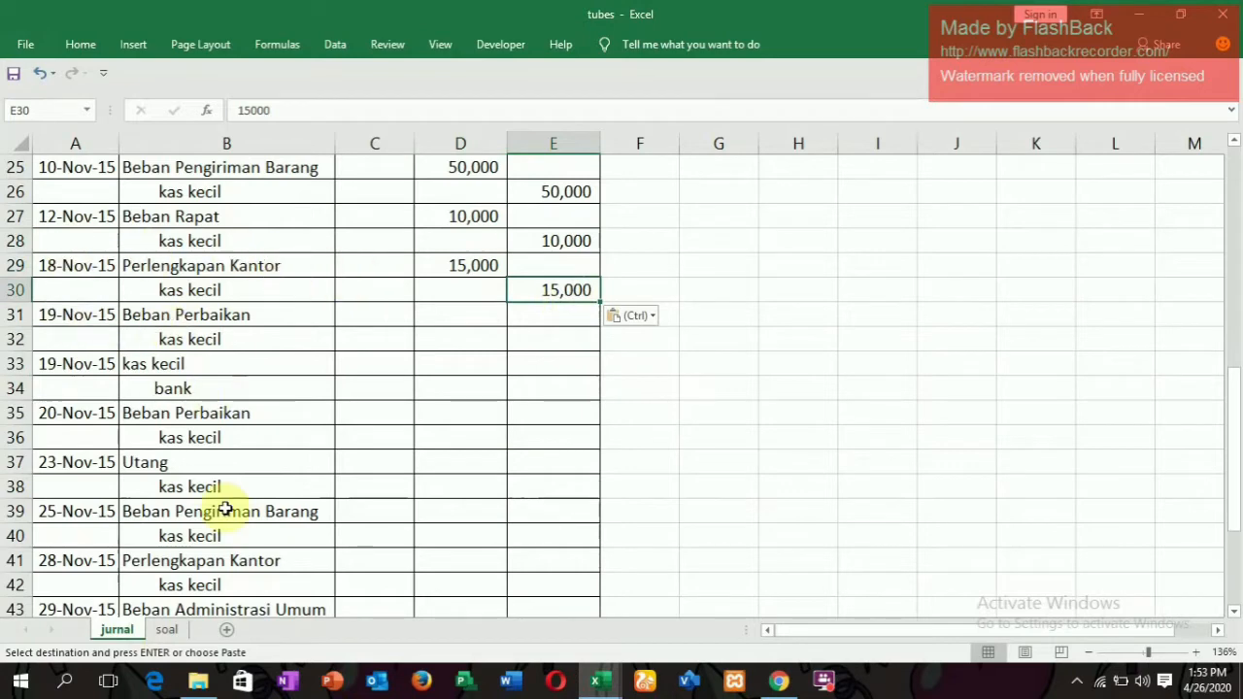
Copy the 500,000 car repair amount from soal into jurnal's 19-Nov-15 Beban Perbaikan debit cell D31 and kas kecil credit cell E32
click(167, 629)
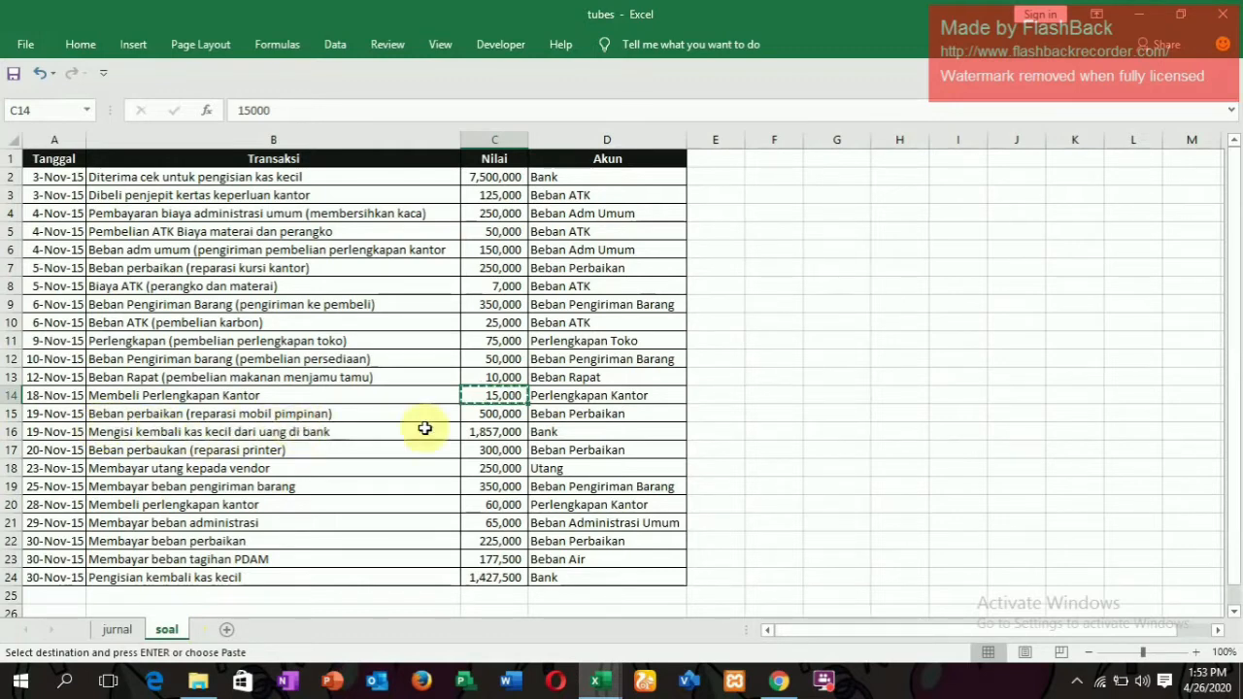
click(504, 418)
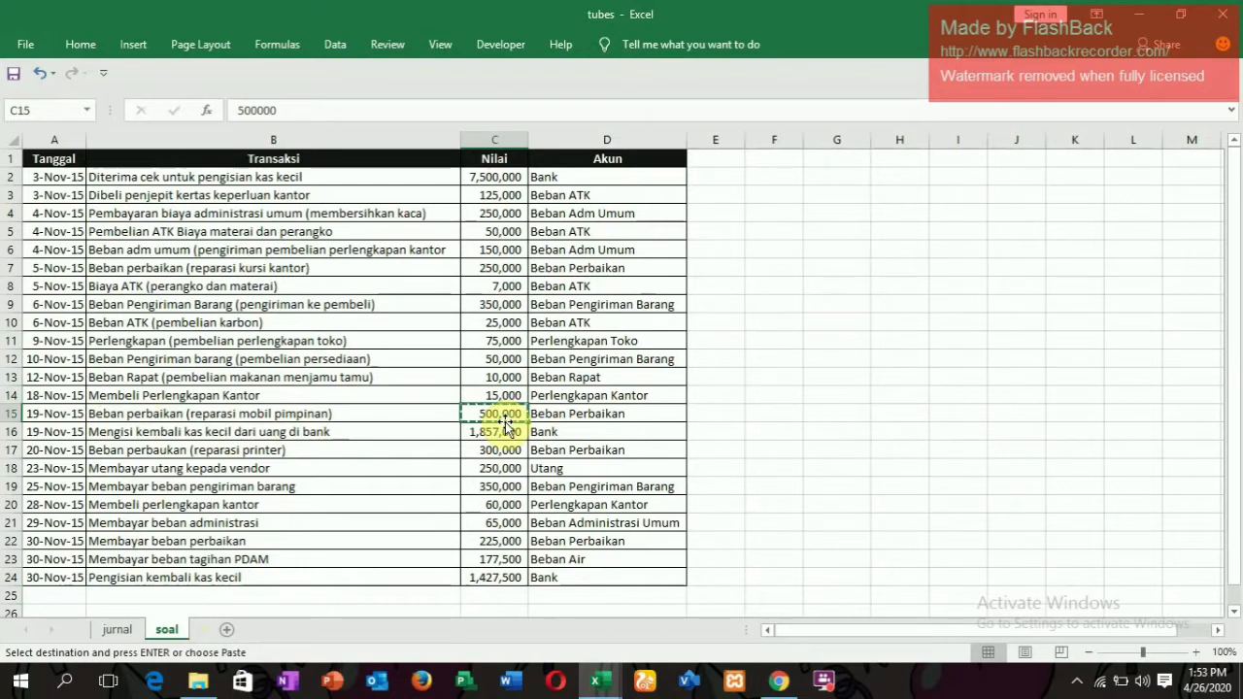
click(124, 629)
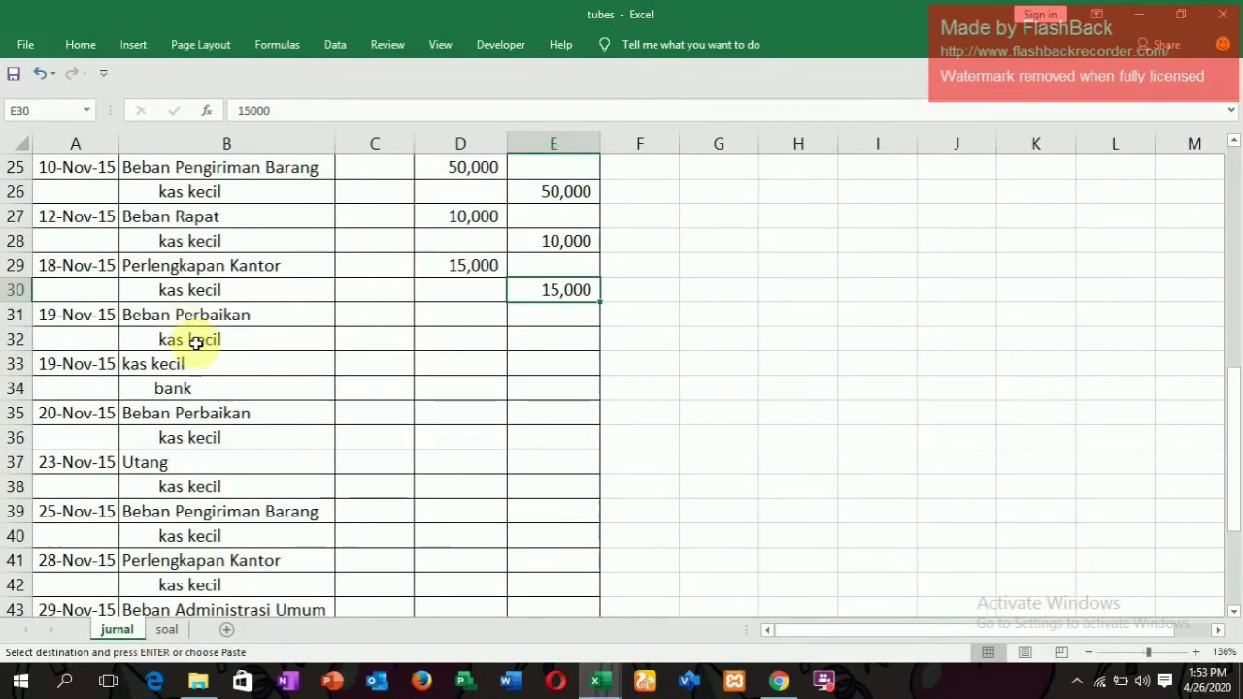
click(447, 316)
key(ctrl+v)
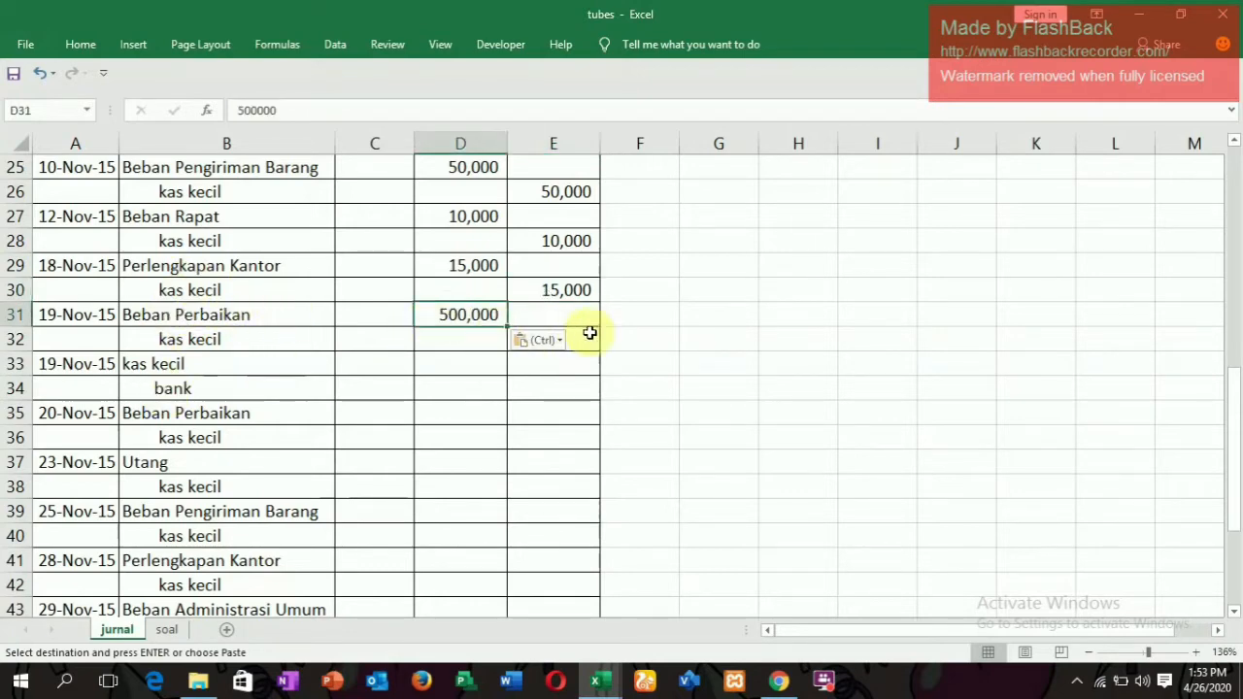
click(594, 340)
text(500,000)
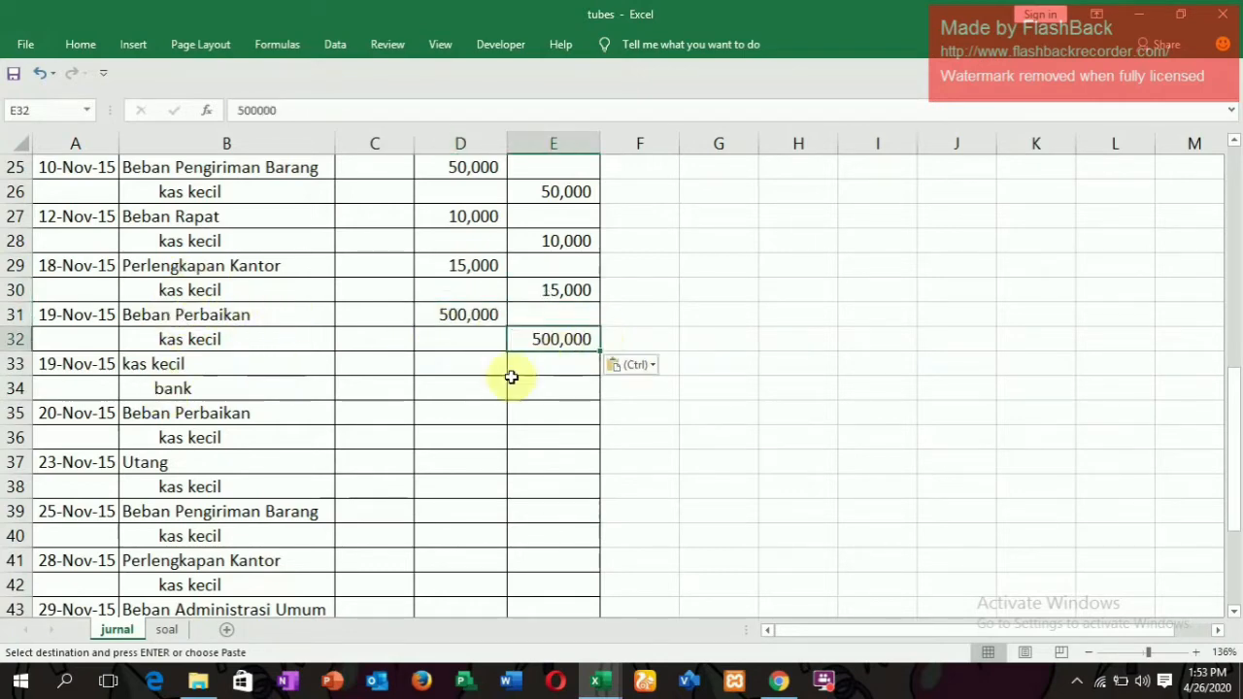
Copy the 1,857,000 petty cash refill amount from soal into jurnal's 19-Nov-15 kas kecil debit cell D33 and bank credit cell E34
click(167, 631)
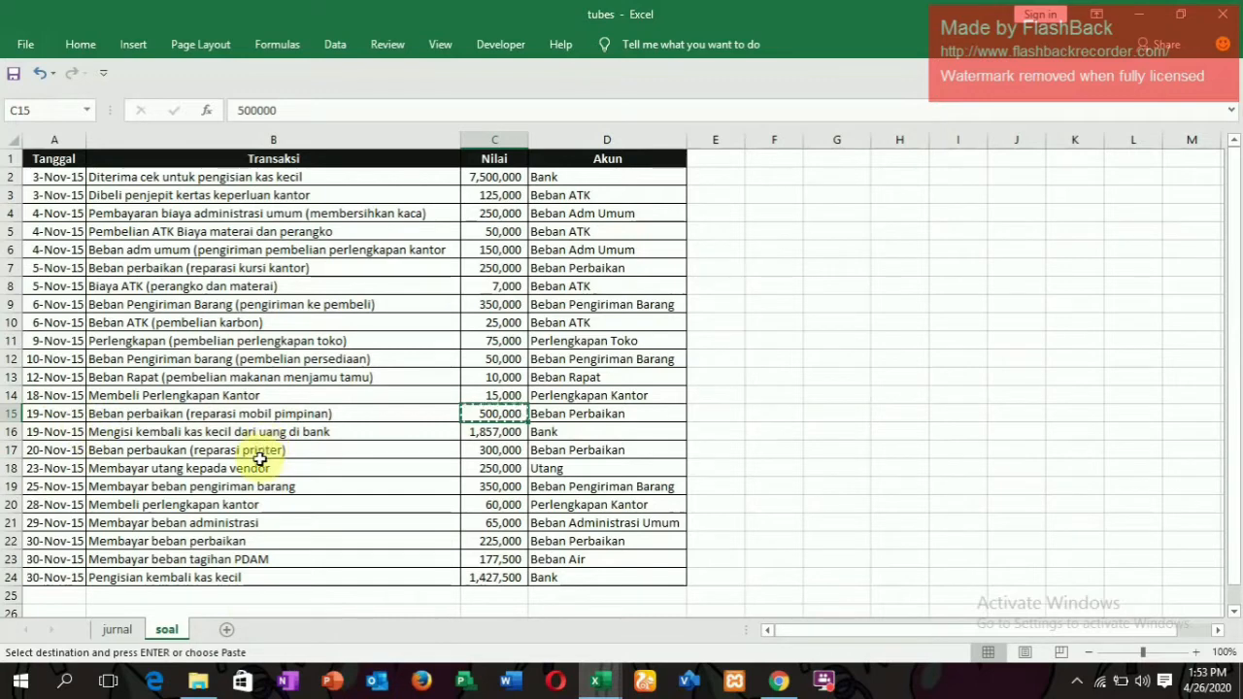
click(503, 433)
key(ctrl+c)
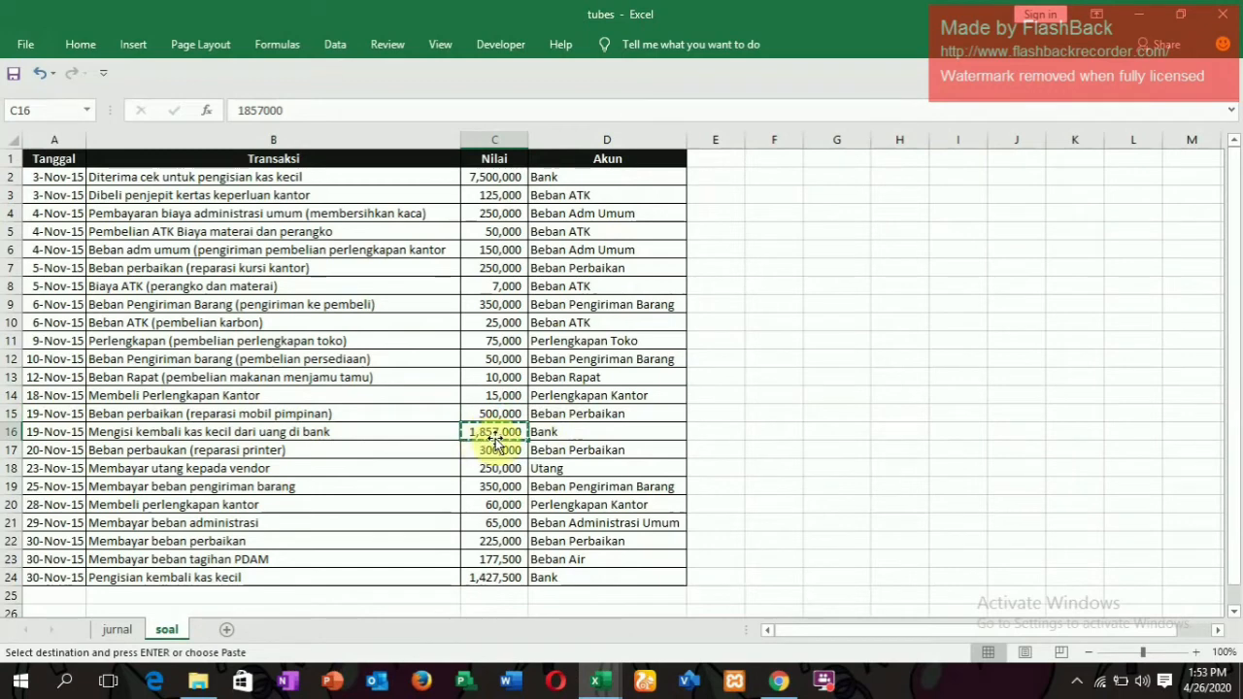
click(117, 629)
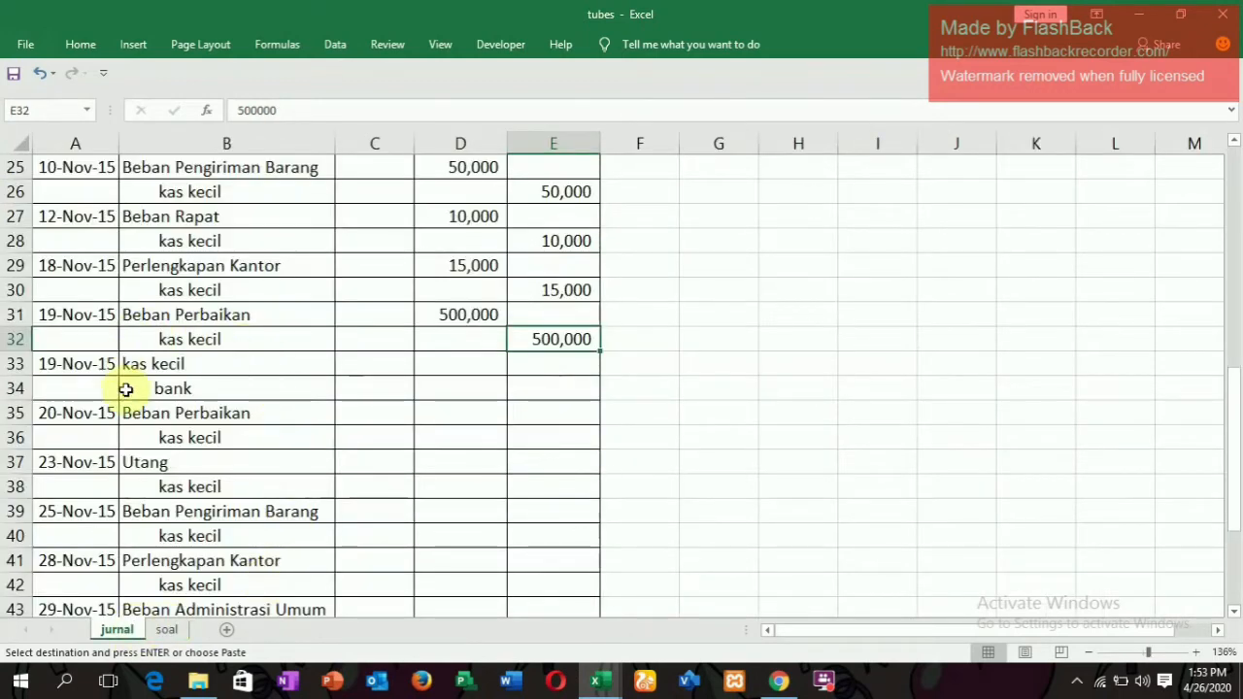
click(446, 374)
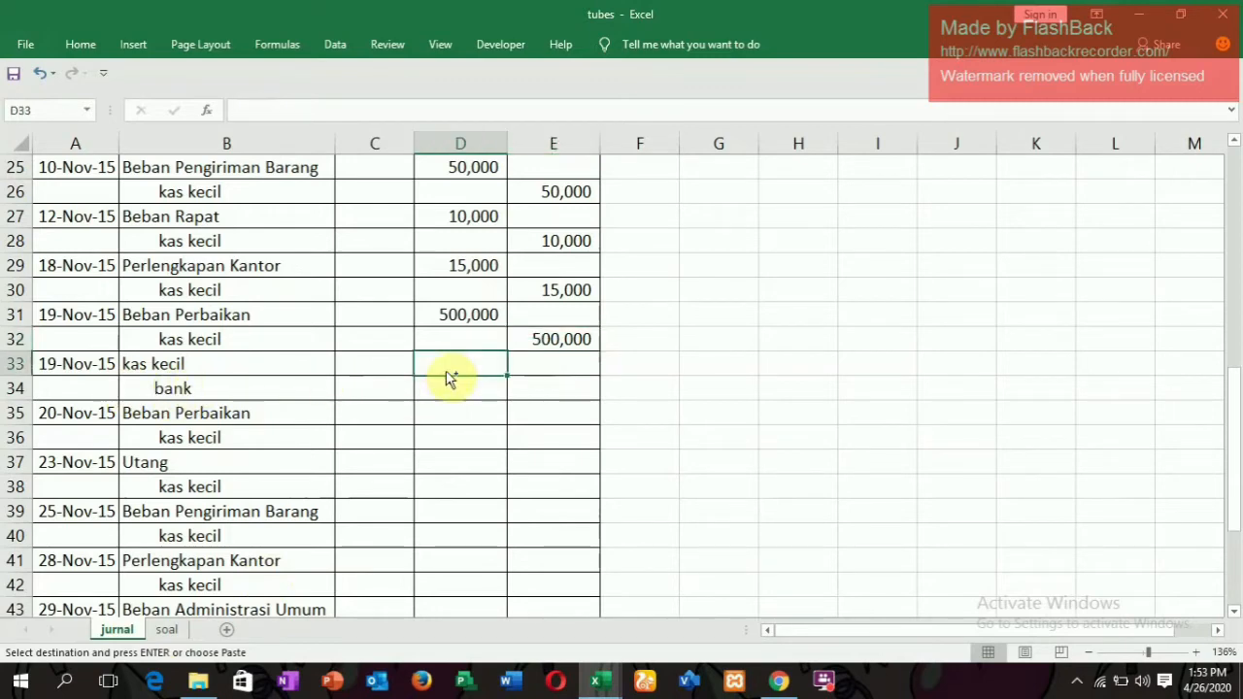
key(ctrl+v)
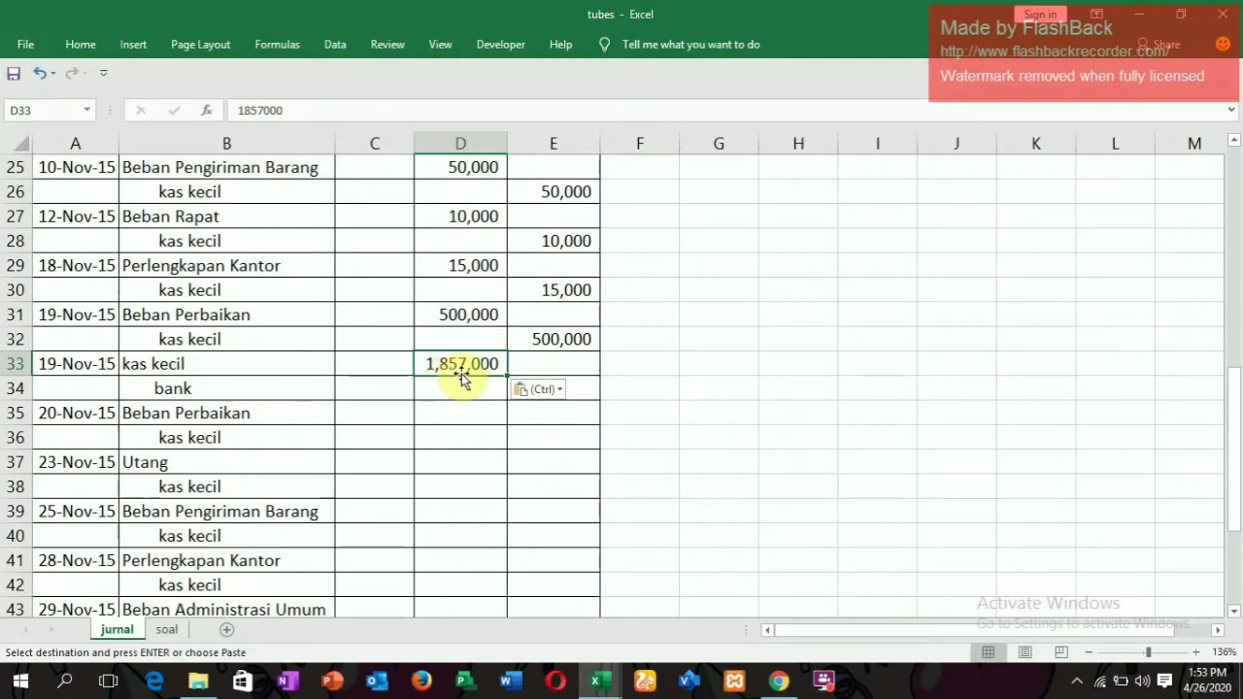
click(599, 396)
key(ctrl+v)
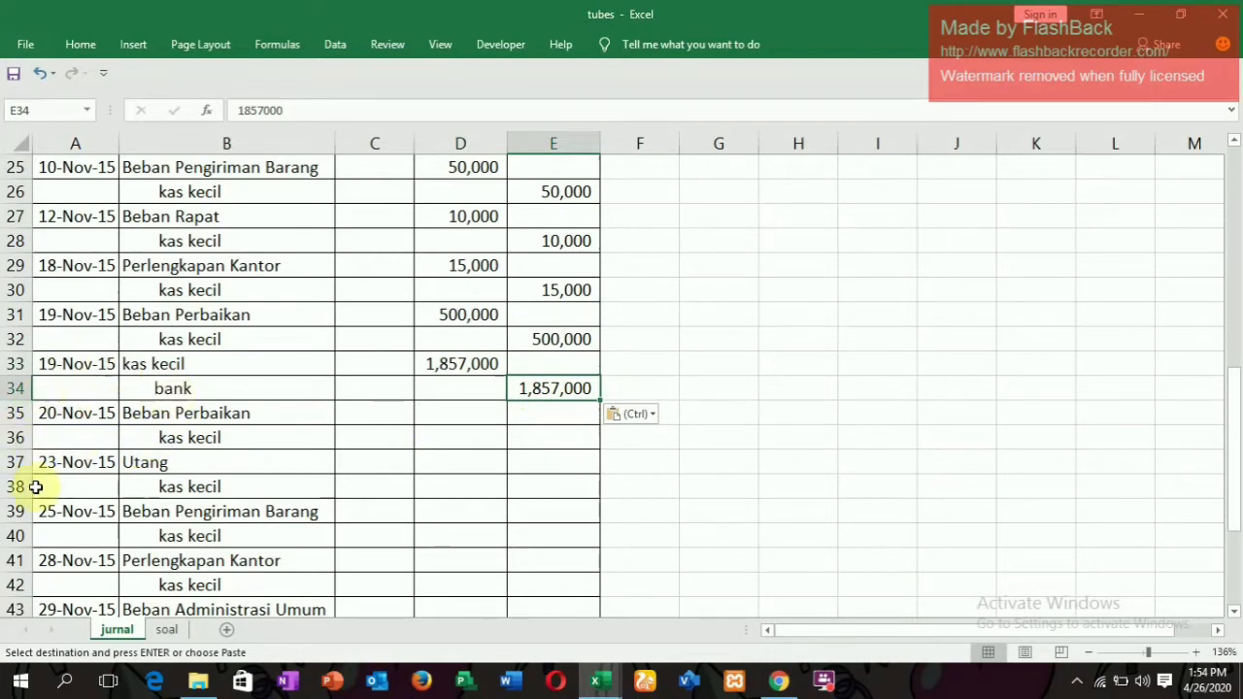
Copy the 300,000 printer repair amount from soal into jurnal's 20-Nov-15 Beban Perbaikan debit cell D35 and kas kecil credit cell E36
click(167, 631)
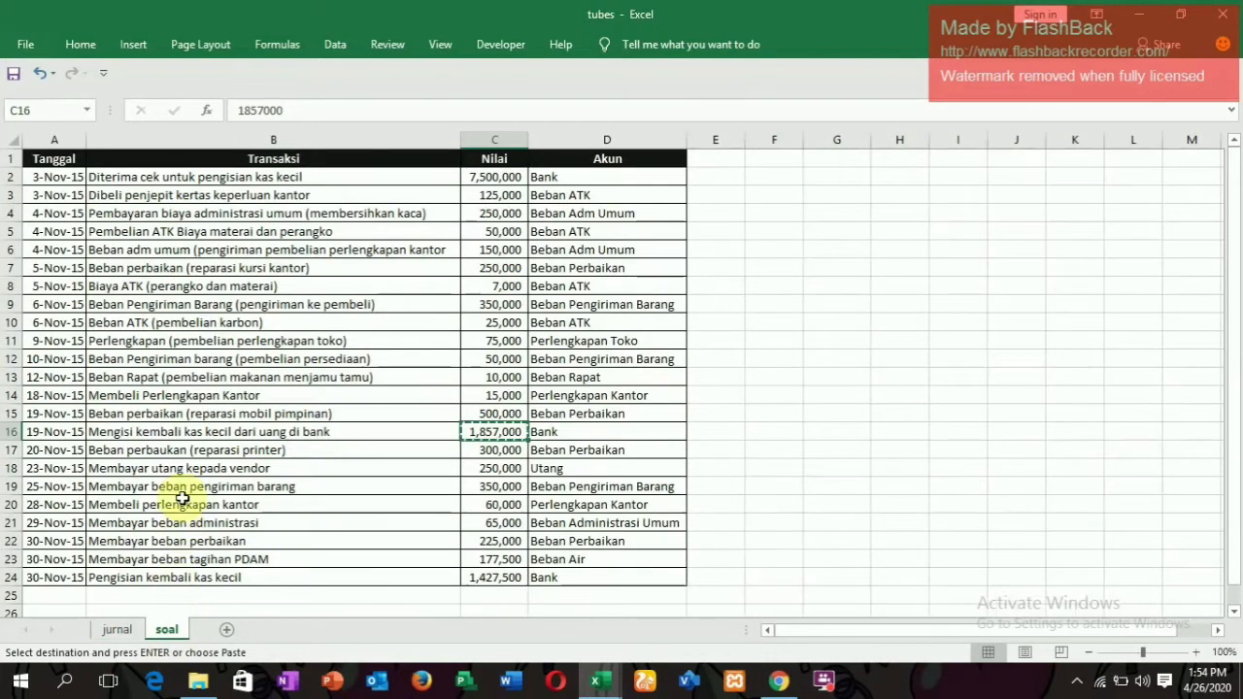
click(503, 453)
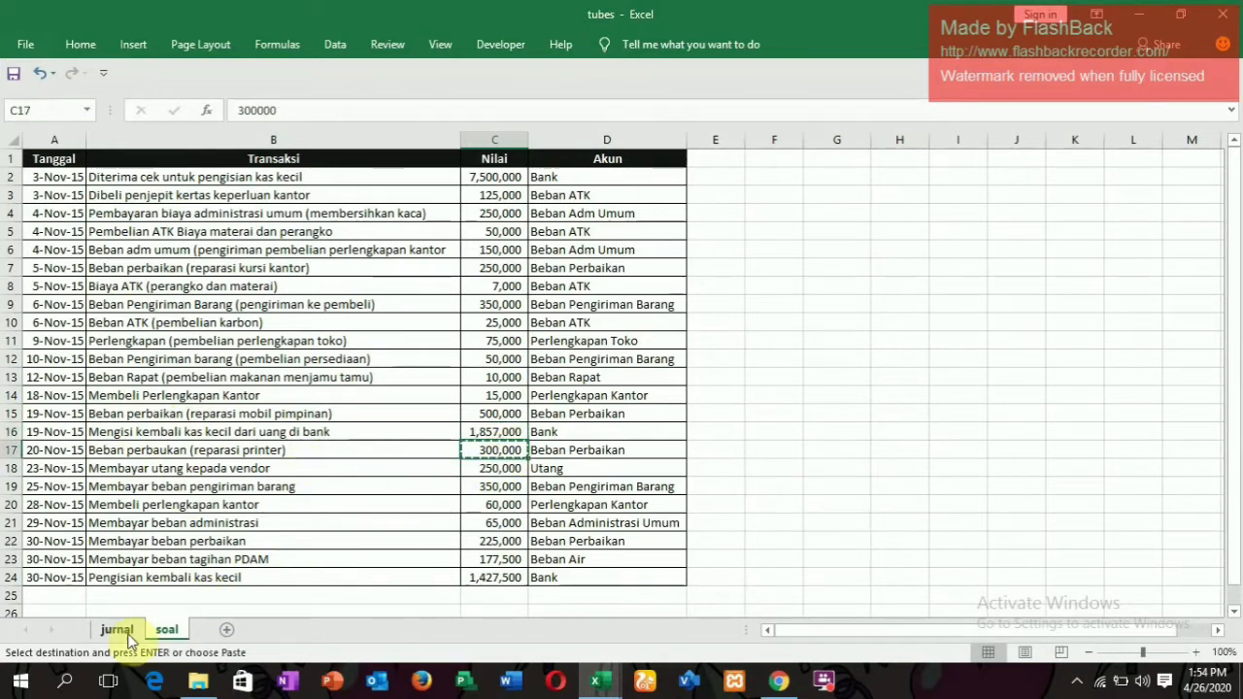
click(118, 631)
click(426, 414)
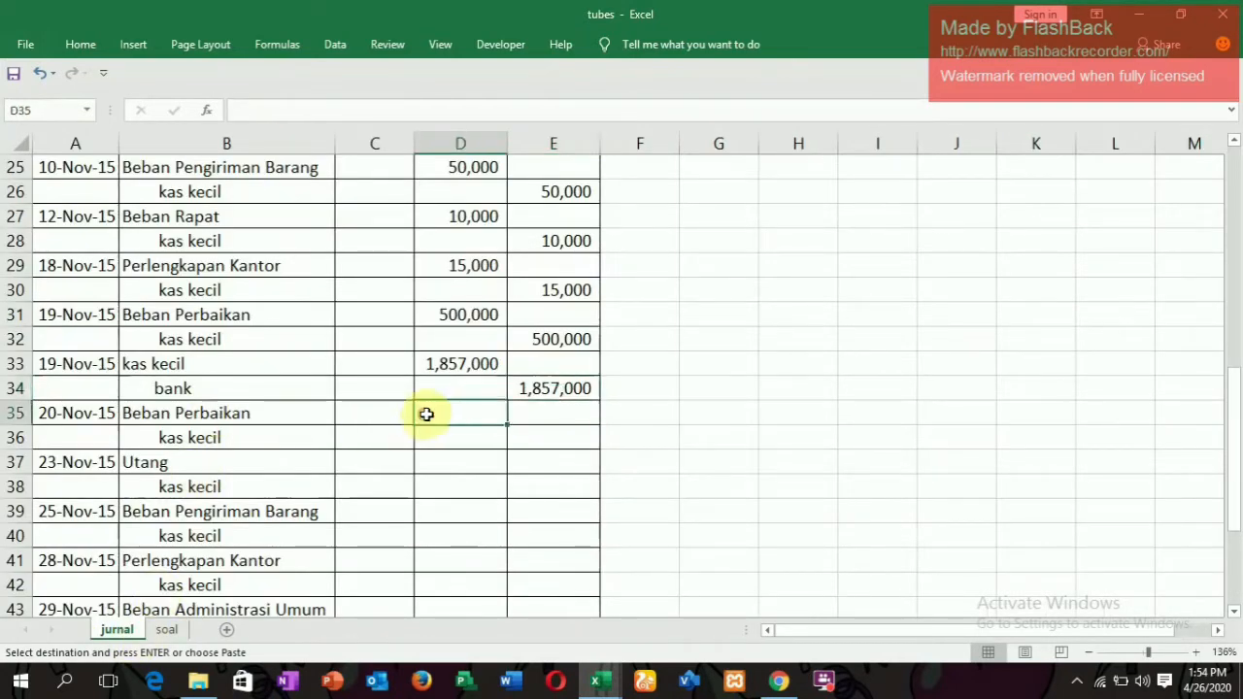
key(ctrl+v)
click(582, 437)
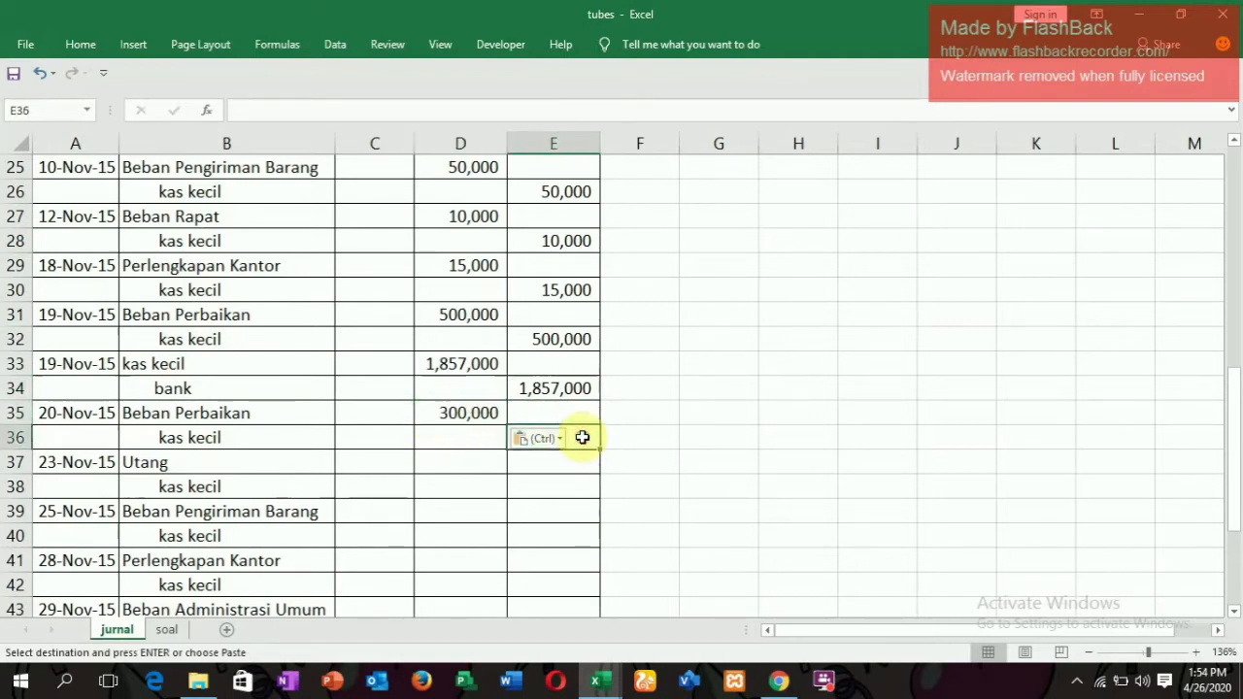
key(ctrl+v)
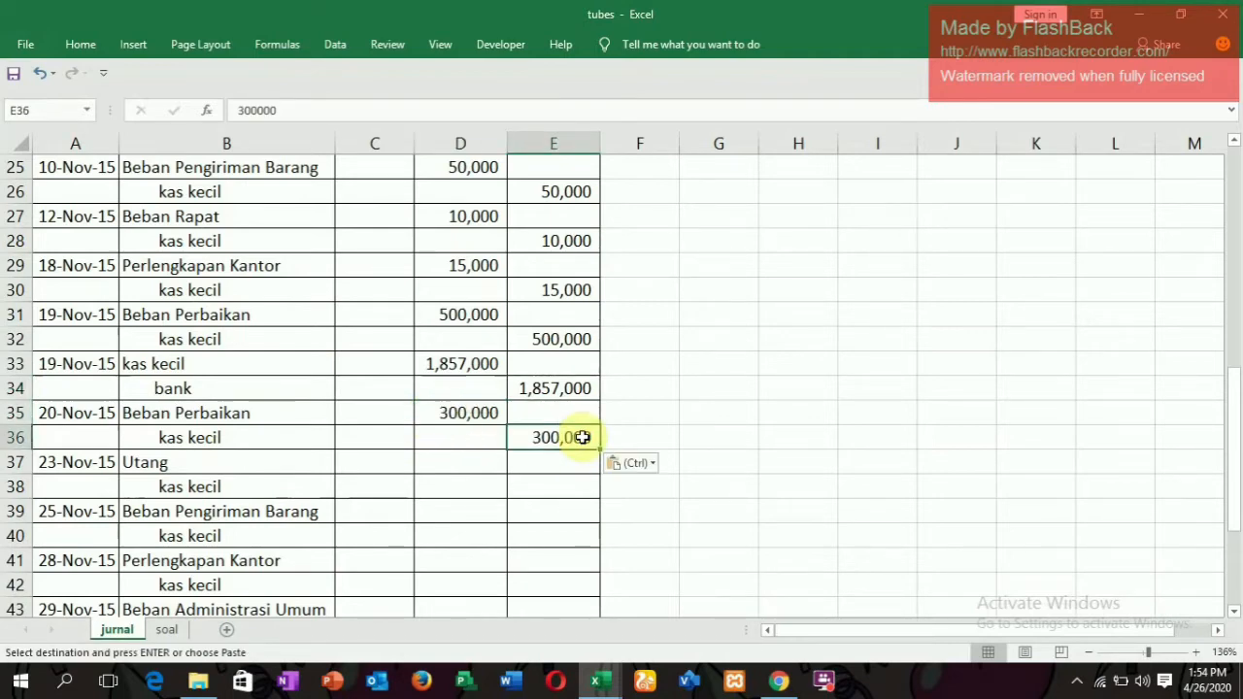
Copy the 250,000 vendor debt payment from soal into jurnal's 23-Nov-15 Utang debit cell D37 and kas kecil credit cell E38
click(166, 629)
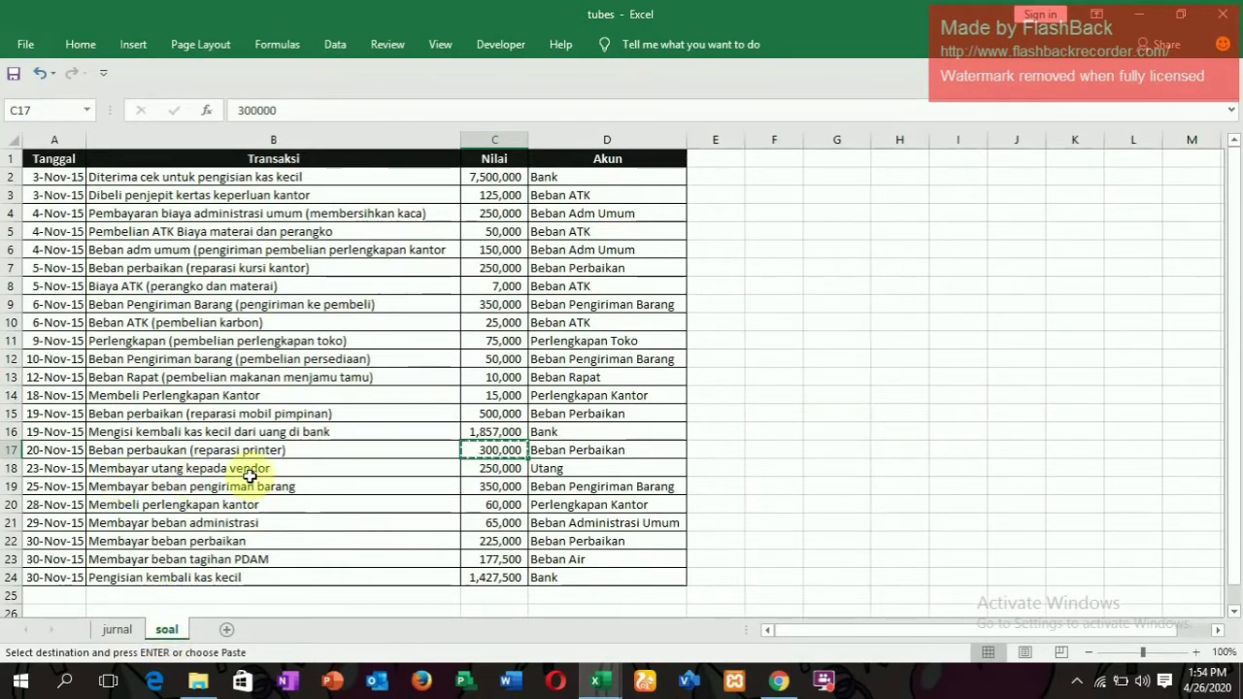
click(485, 475)
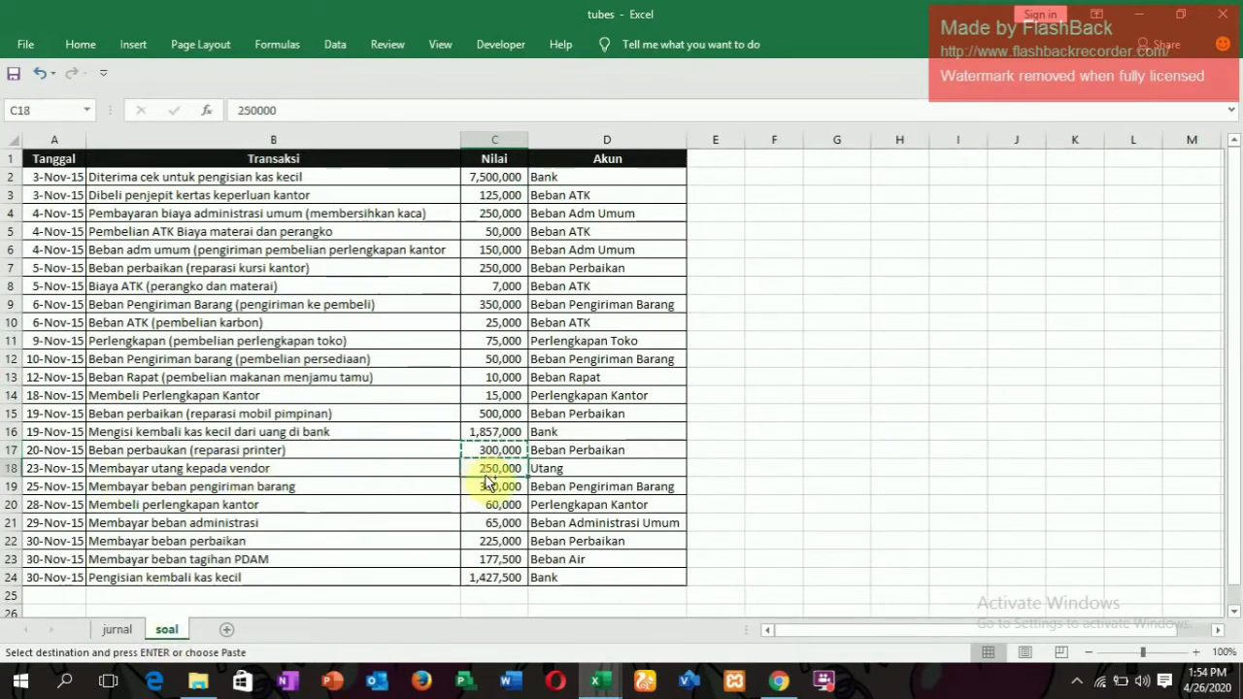
click(117, 629)
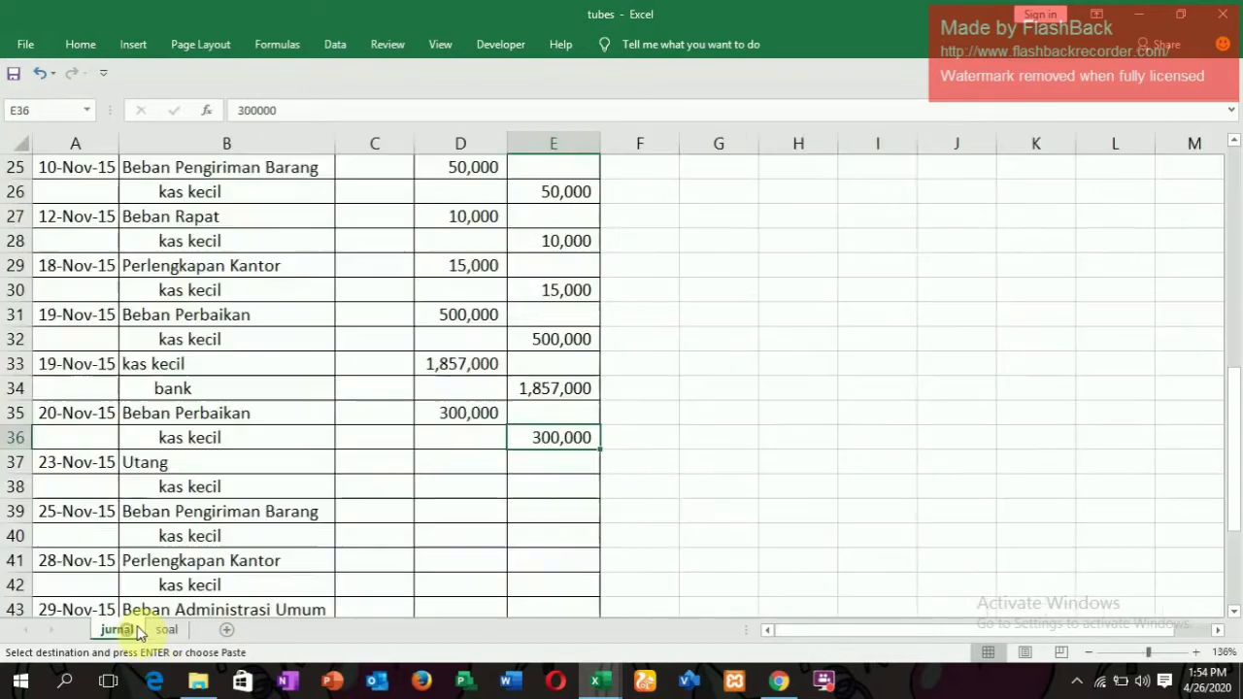
click(470, 470)
key(ctrl+v)
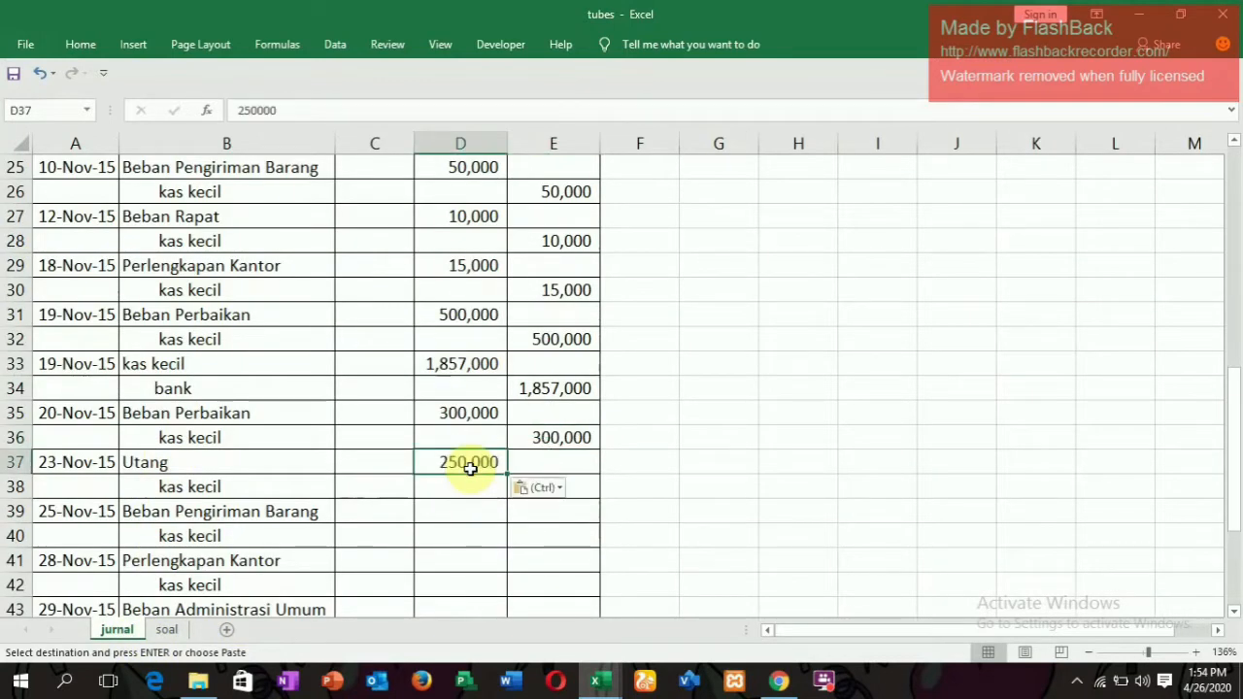
click(578, 495)
key(ctrl+v)
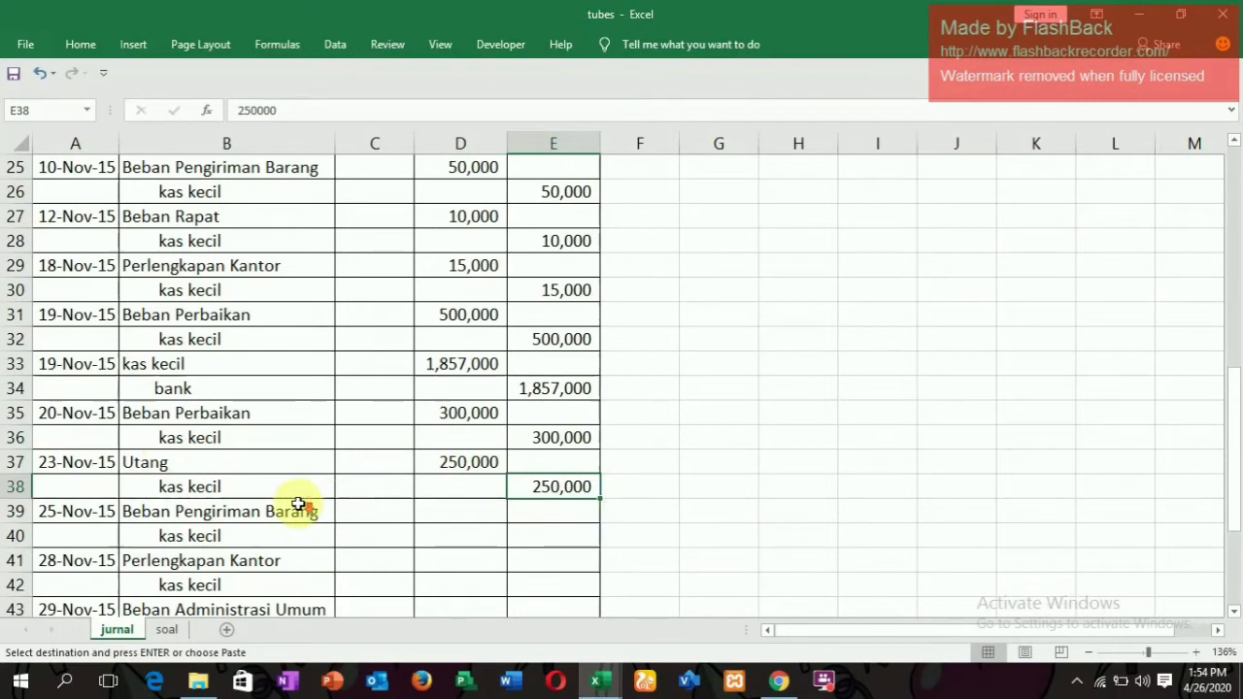
scroll(297, 502, down, 8)
scroll(297, 502, up, 8)
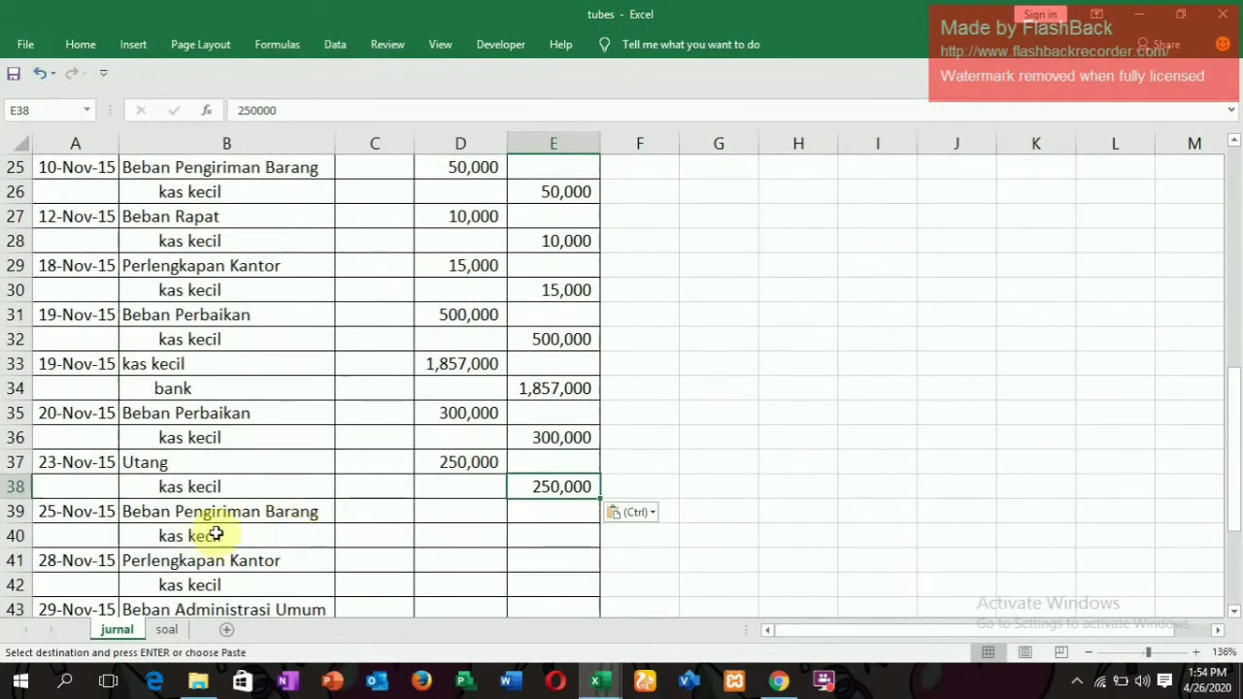
Copy the 350,000 delivery expense from soal into jurnal's 25-Nov-15 Beban Pengiriman Barang debit cell D39 and kas kecil credit cell E40
click(167, 630)
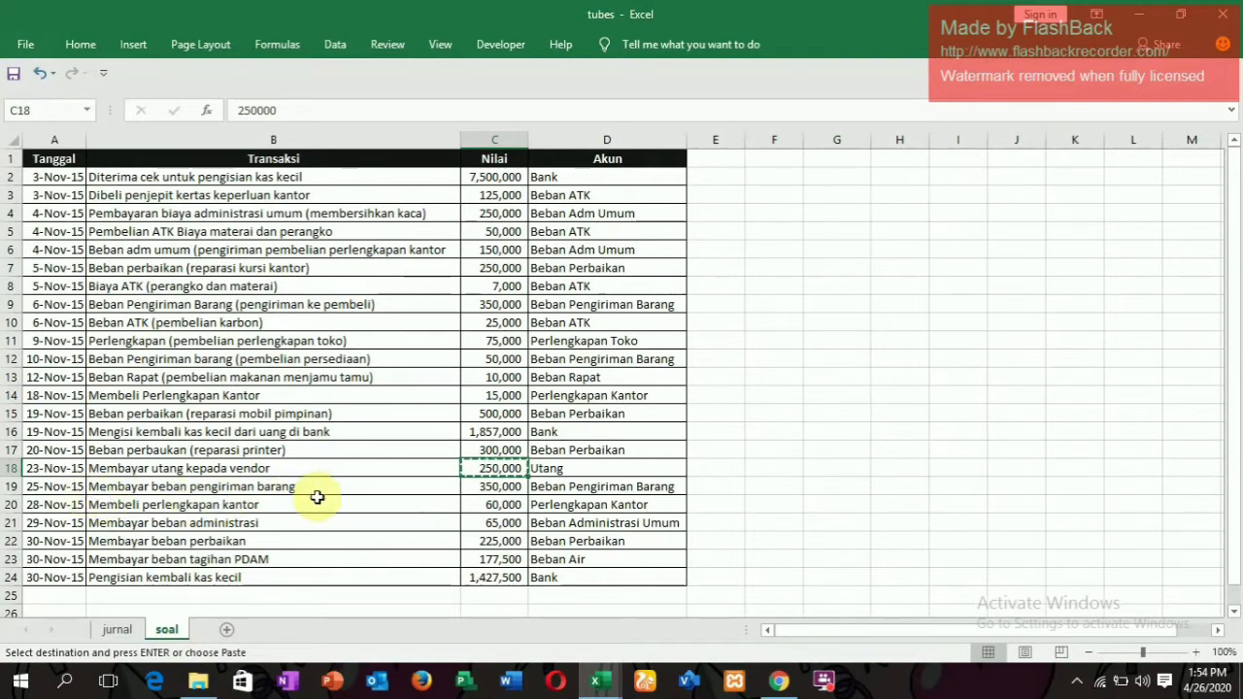
click(463, 487)
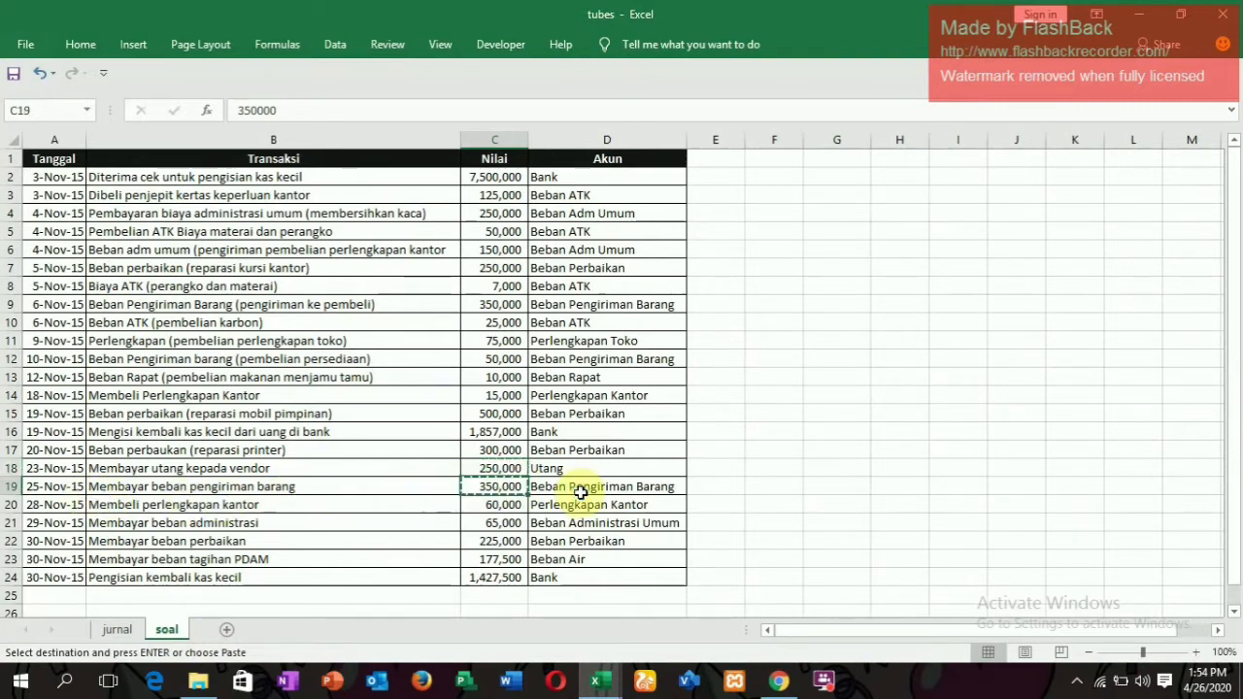
click(116, 629)
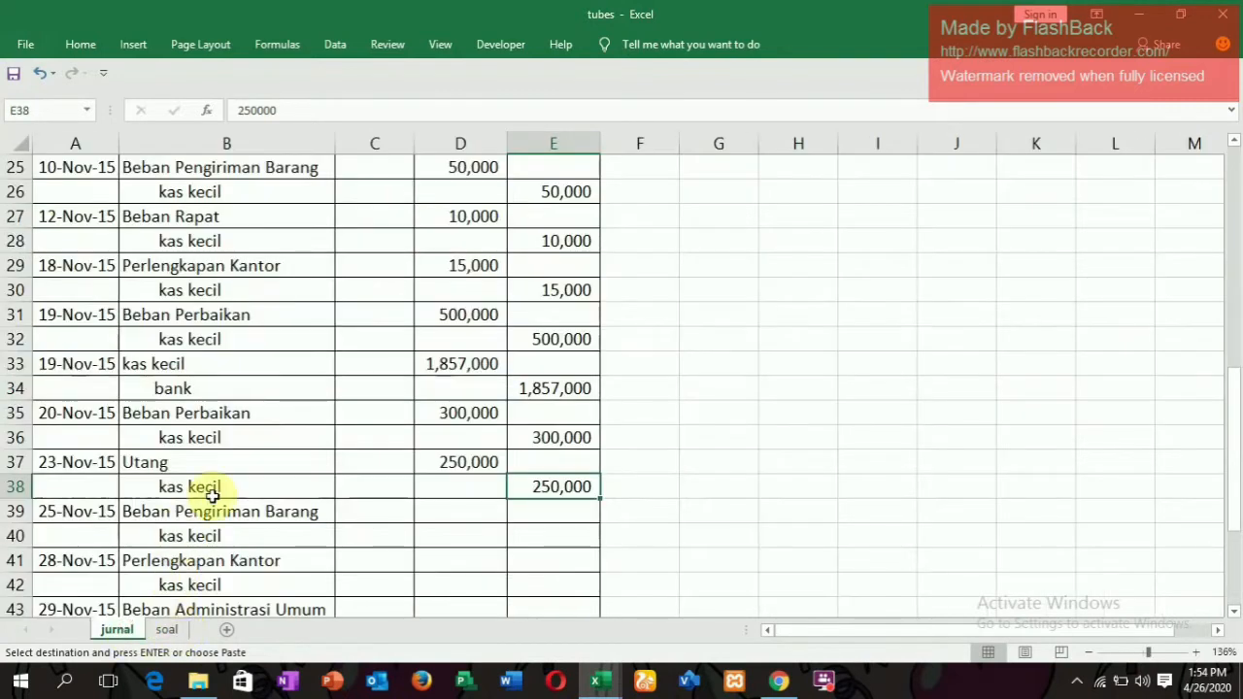
click(446, 514)
key(ctrl+v)
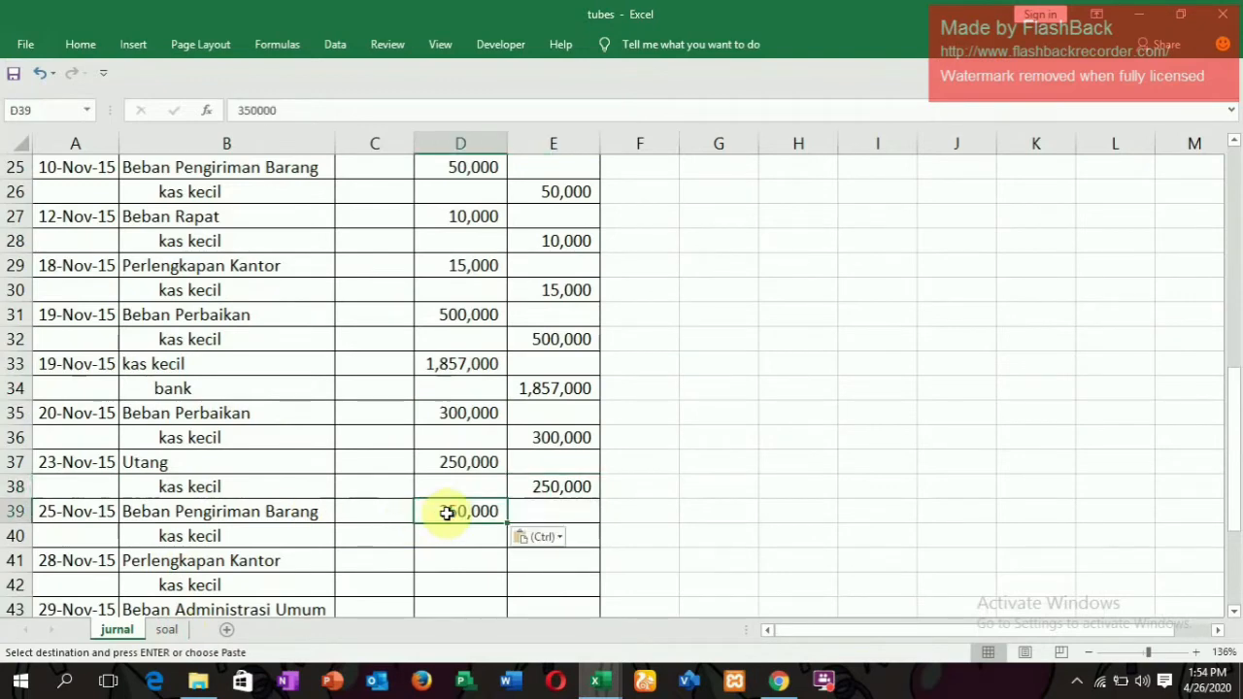
click(580, 540)
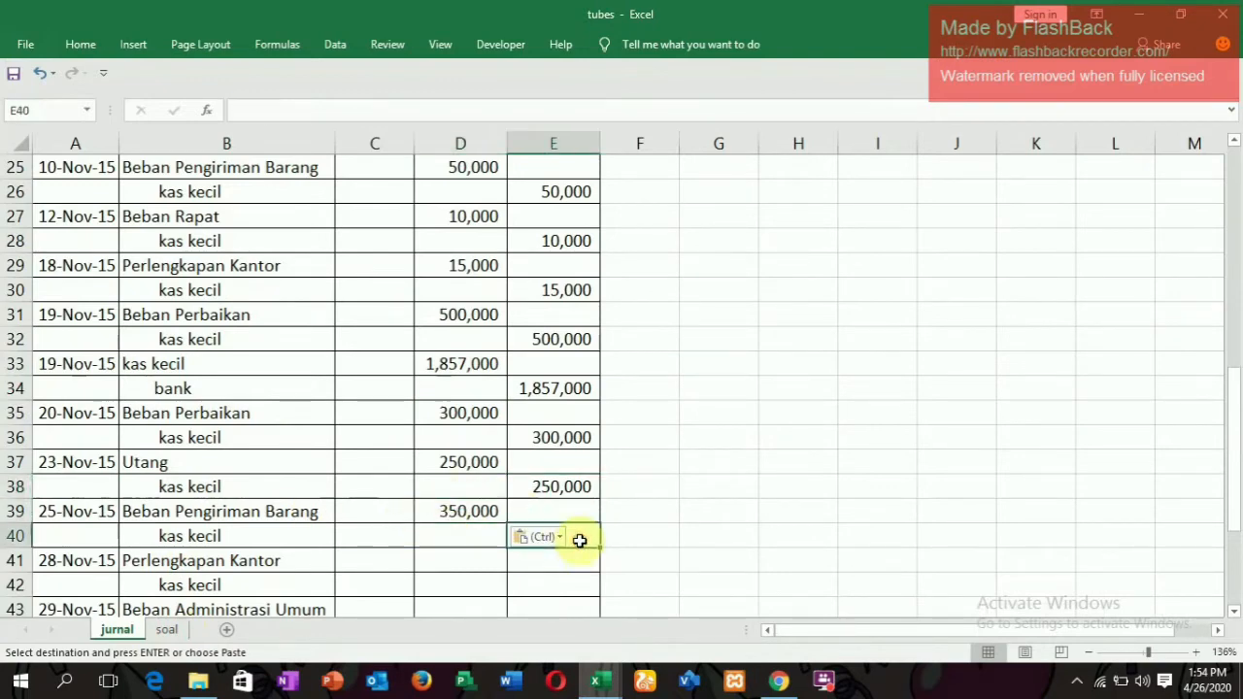
key(ctrl+v)
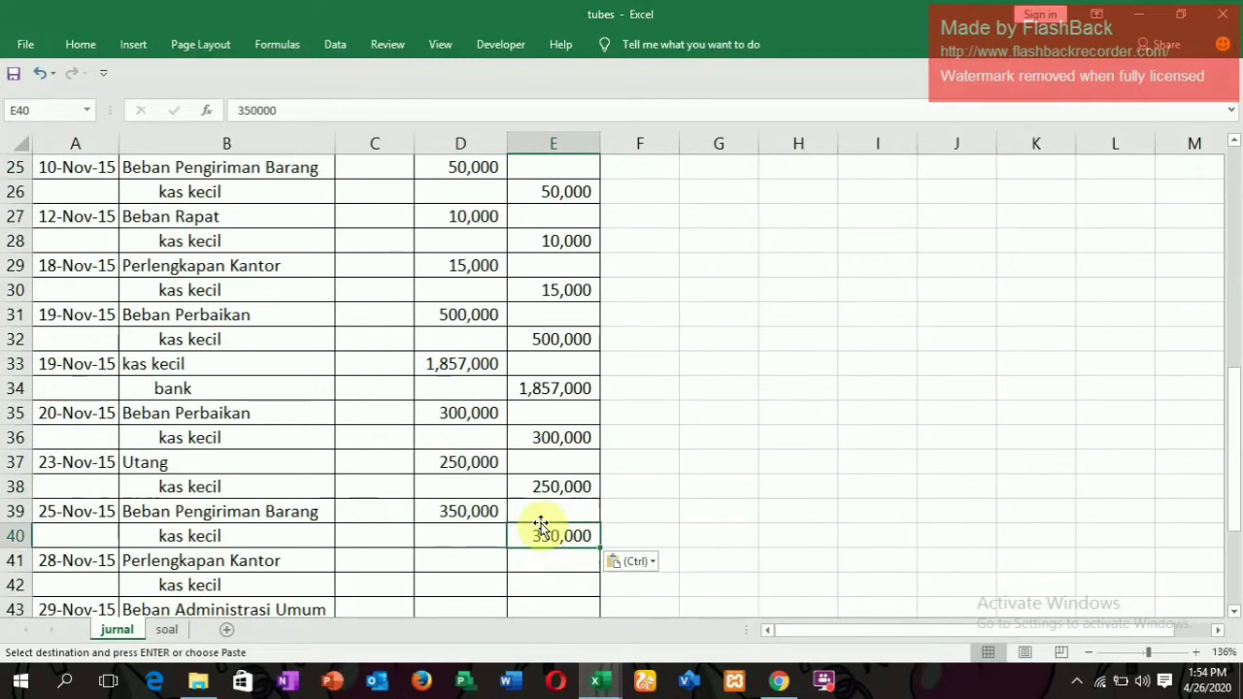
Copy the 60,000 office supplies amount from soal into jurnal's 28-Nov-15 Perlengkapan Kantor debit cell D41 and kas kecil credit cell E42
scroll(542, 524, down, 4)
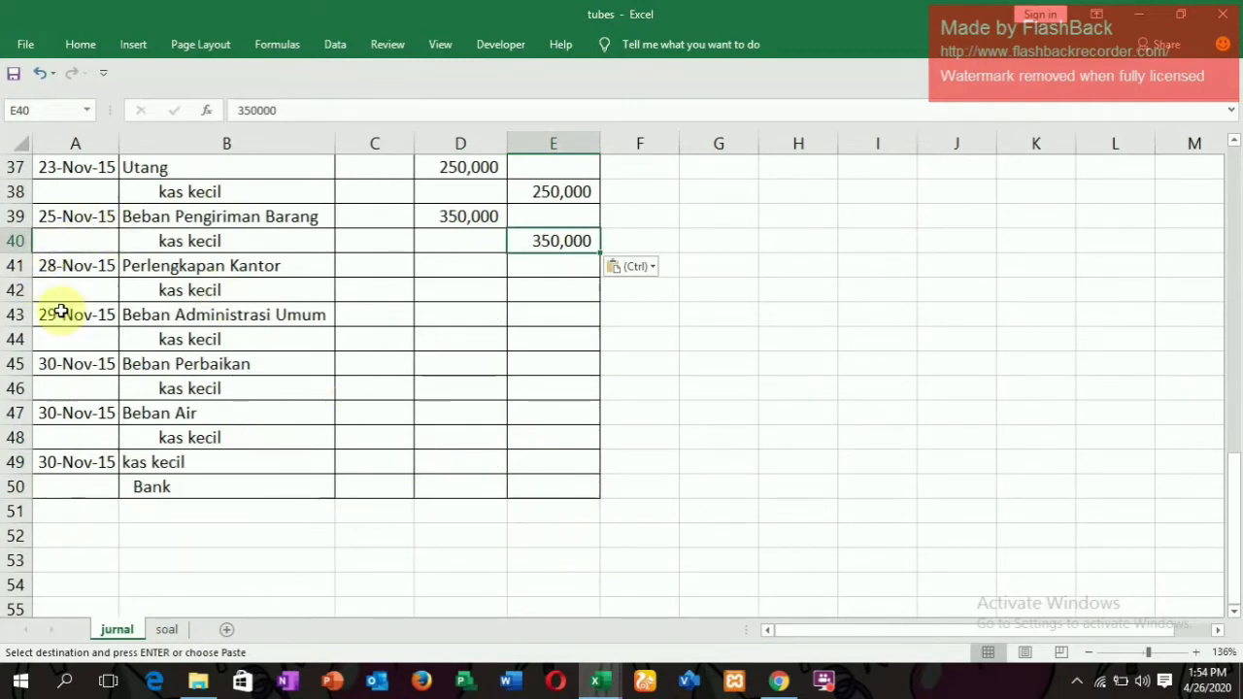
click(165, 631)
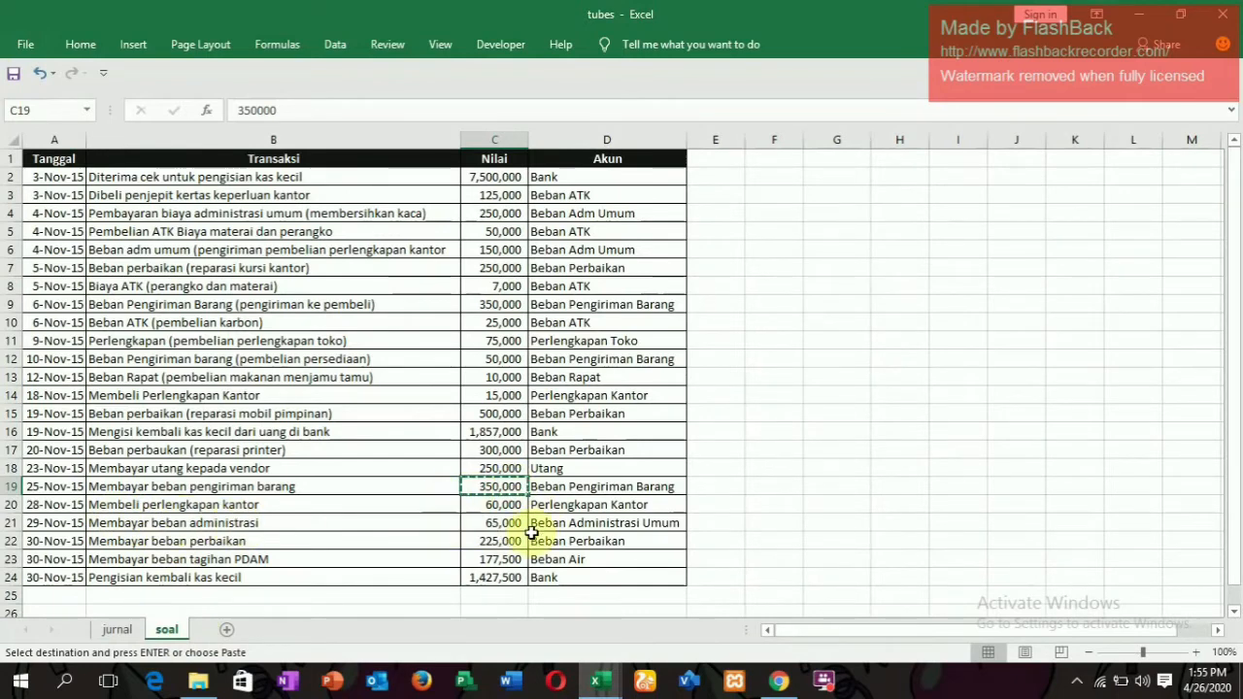
click(513, 506)
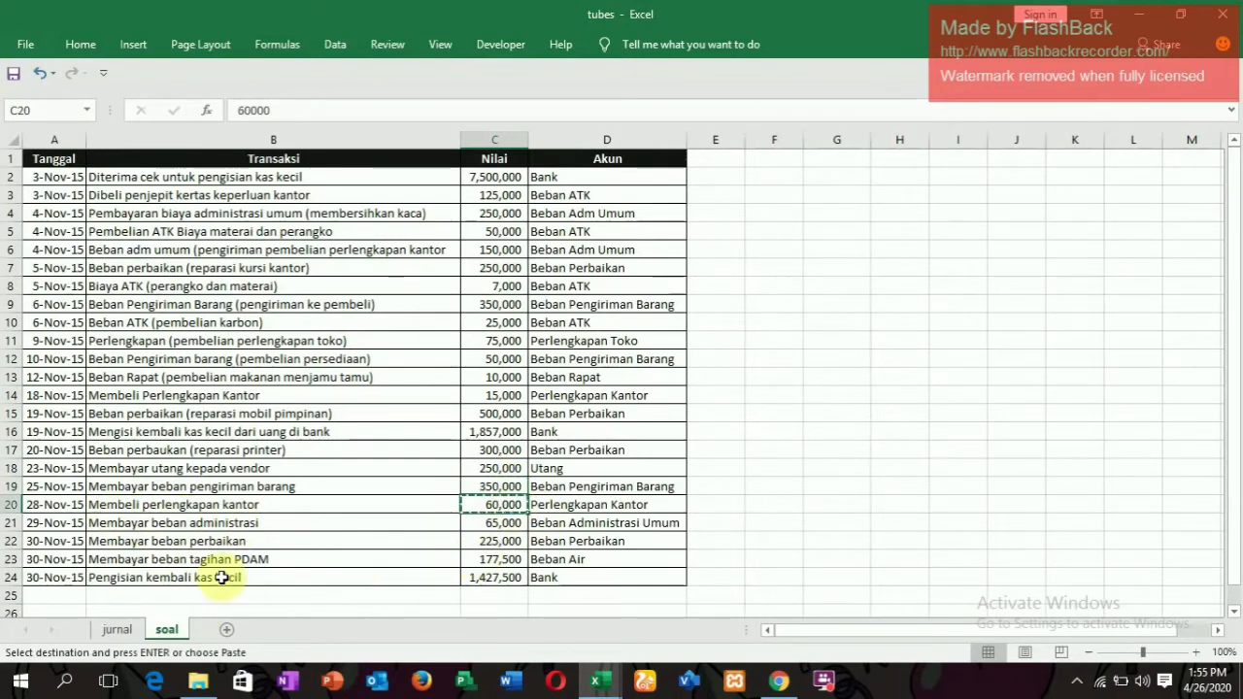
click(114, 624)
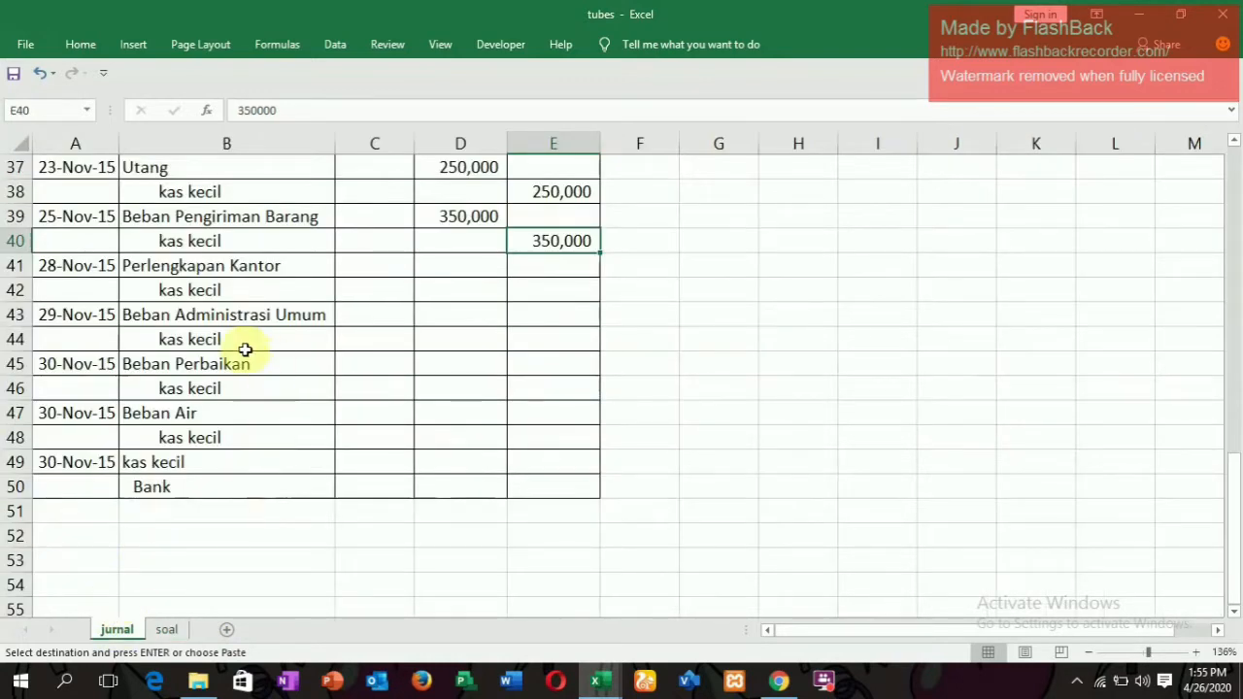
click(443, 265)
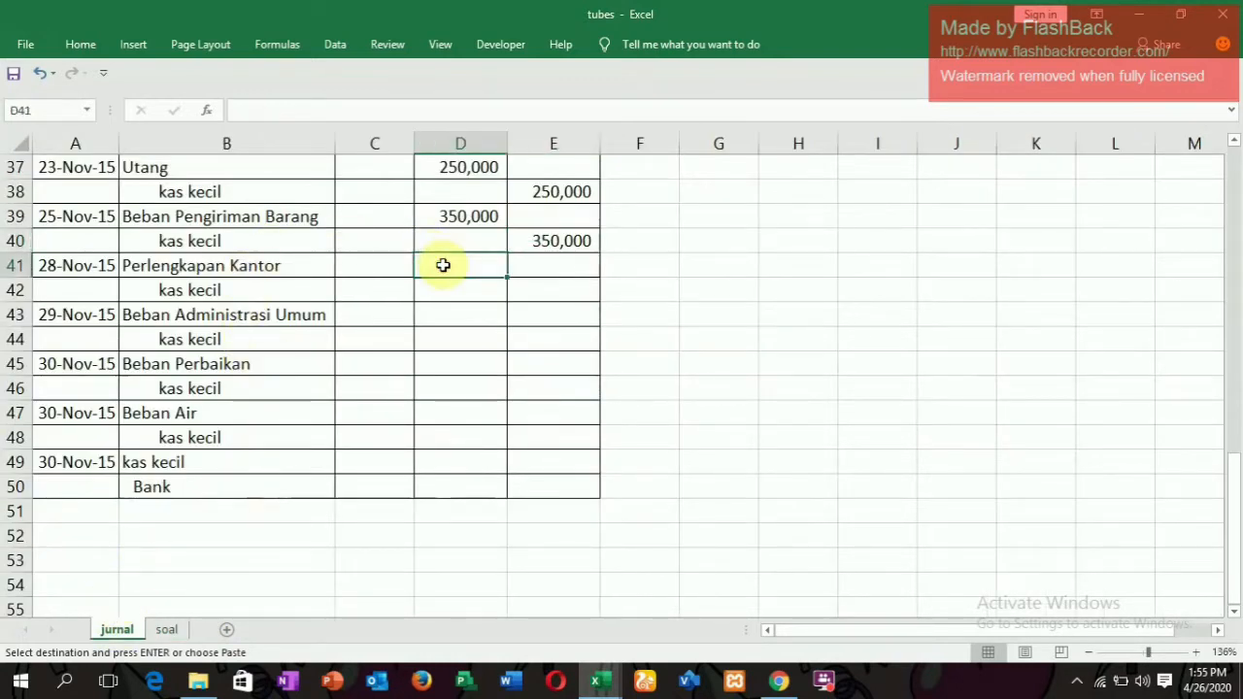
key(ctrl+v)
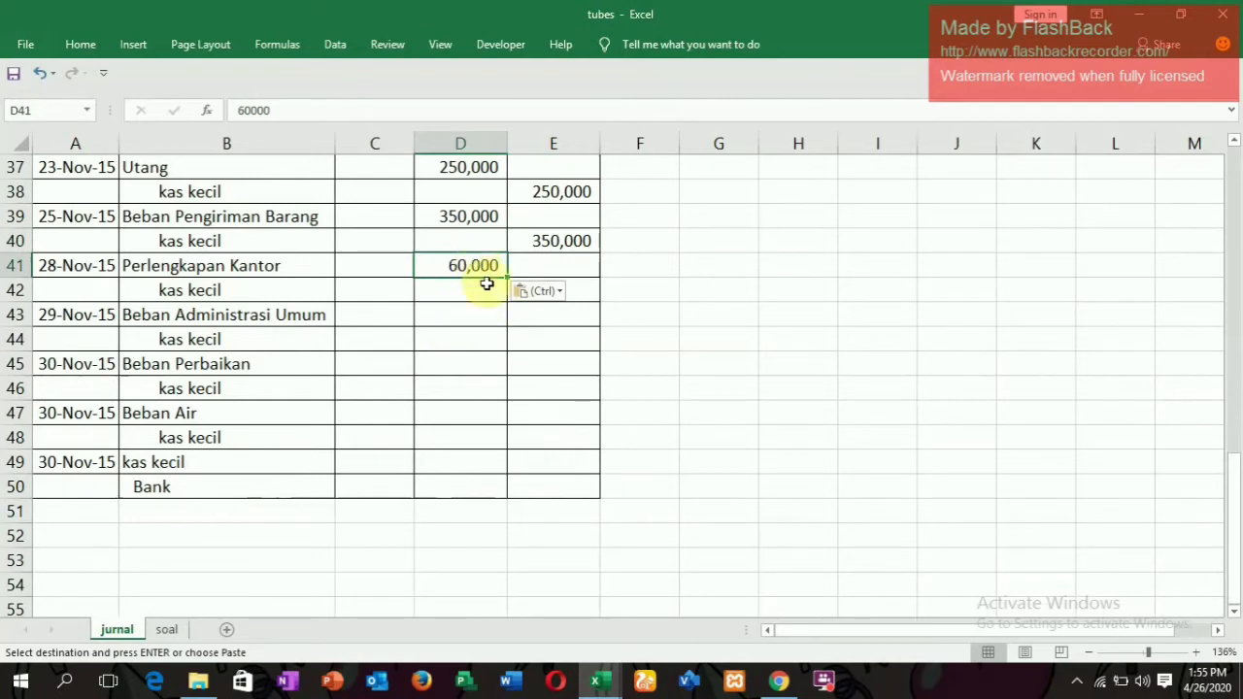
click(587, 292)
key(ctrl+v)
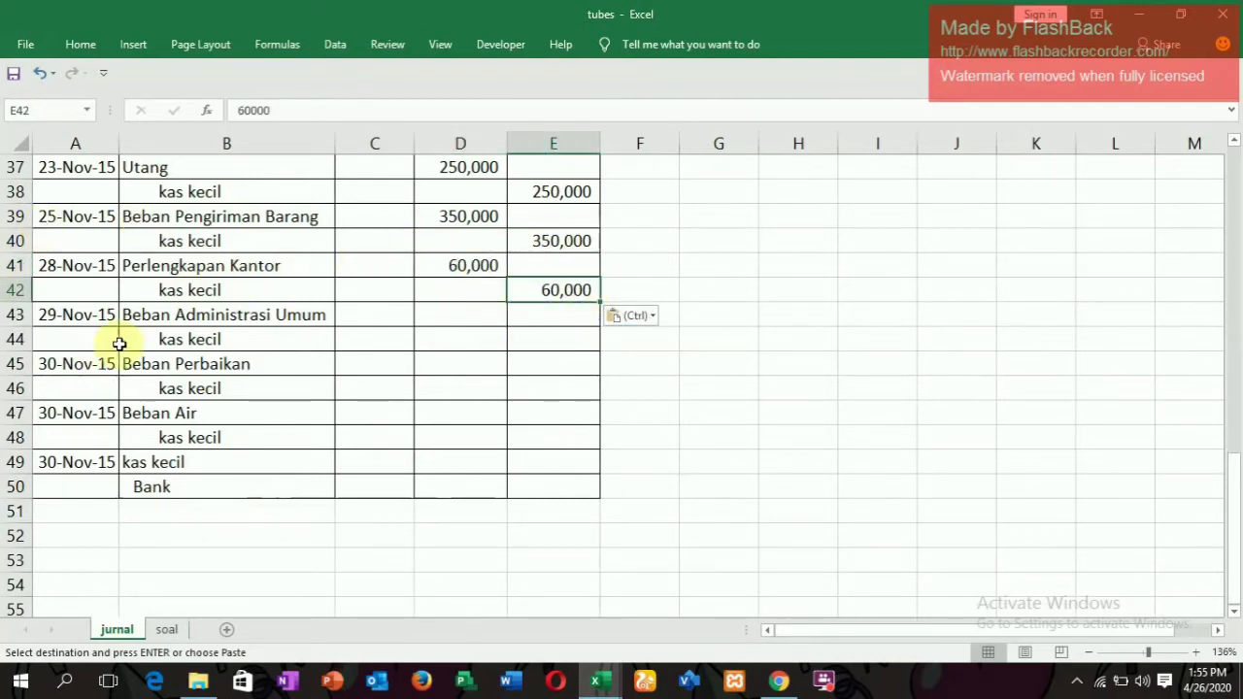
Copy the 65,000 administration expense from soal into jurnal's 29-Nov-15 Beban Administrasi Umum debit cell D43 and kas kecil credit cell E44
click(166, 630)
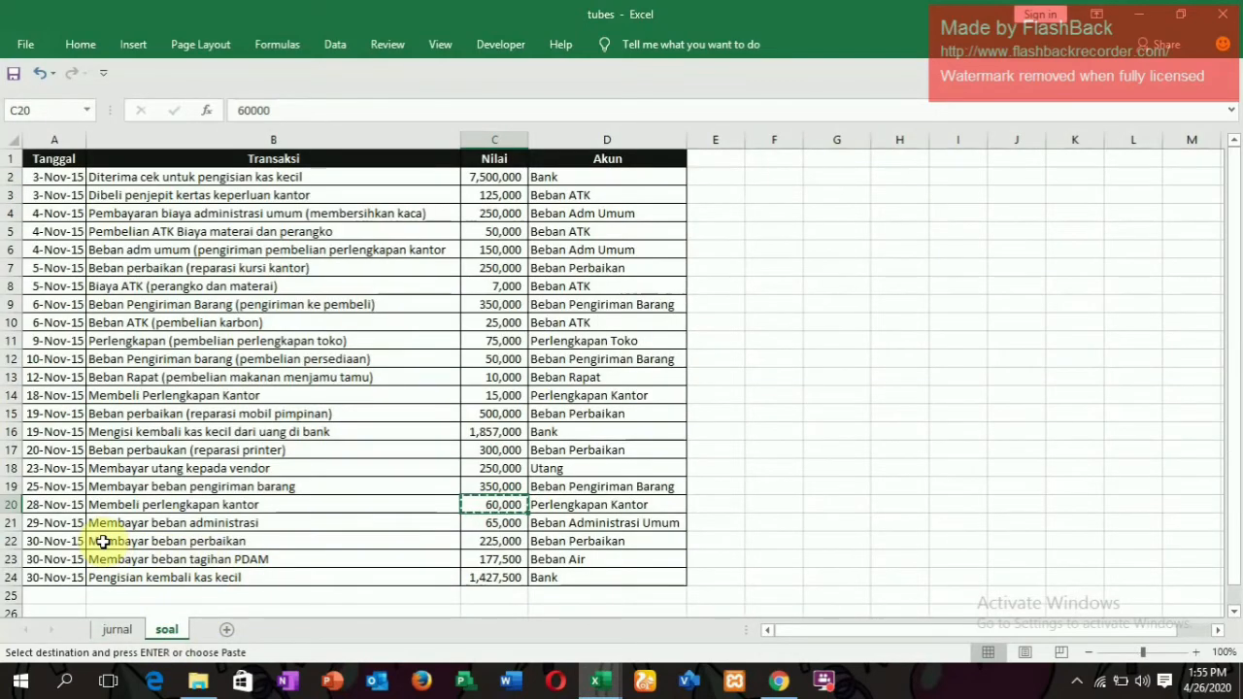
click(486, 523)
key(ctrl+c)
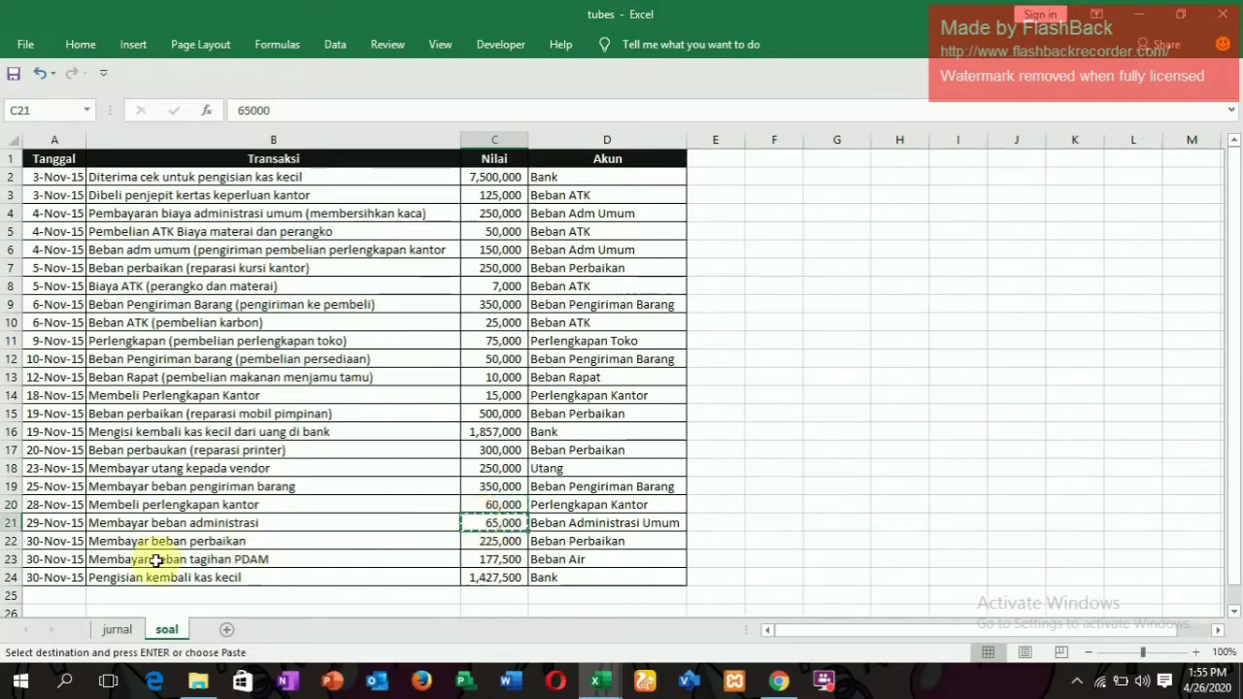
click(117, 626)
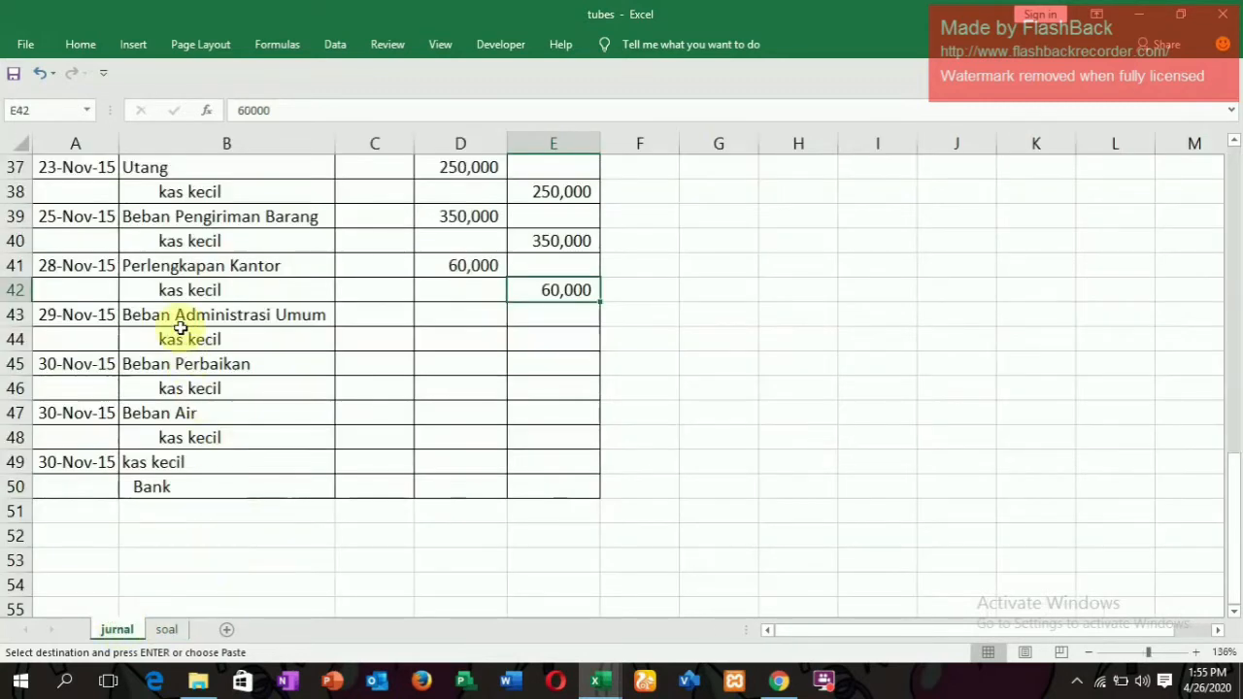
click(422, 313)
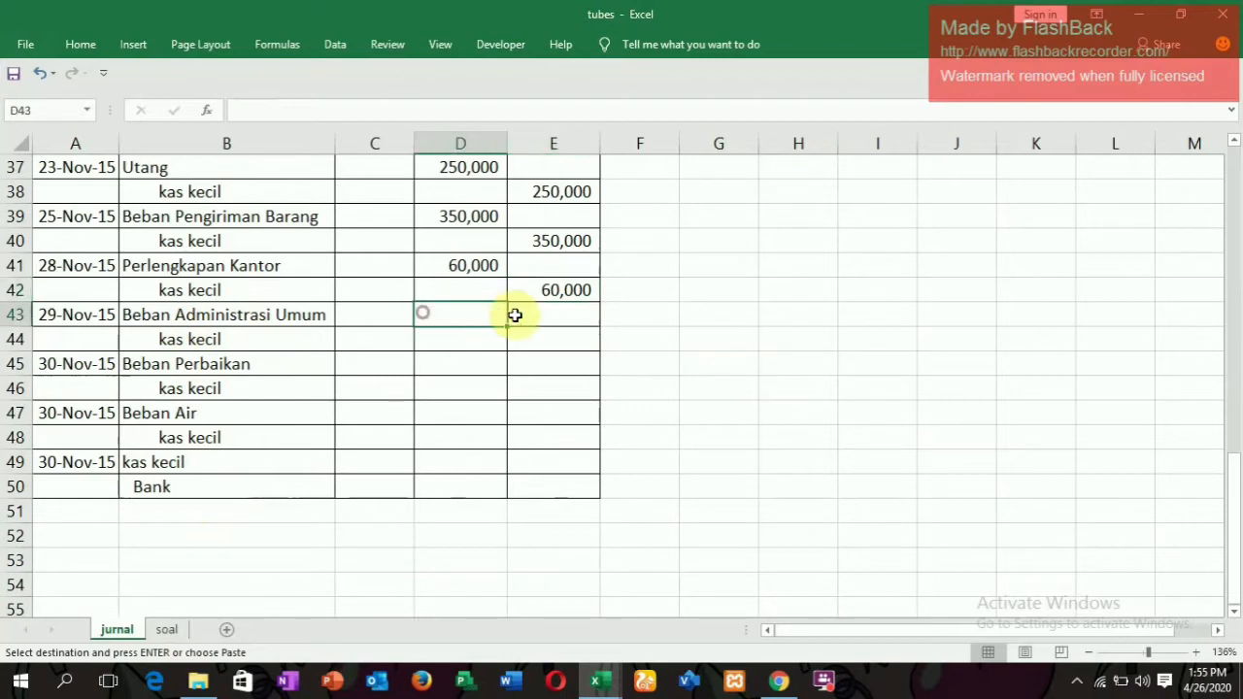
key(ctrl+v)
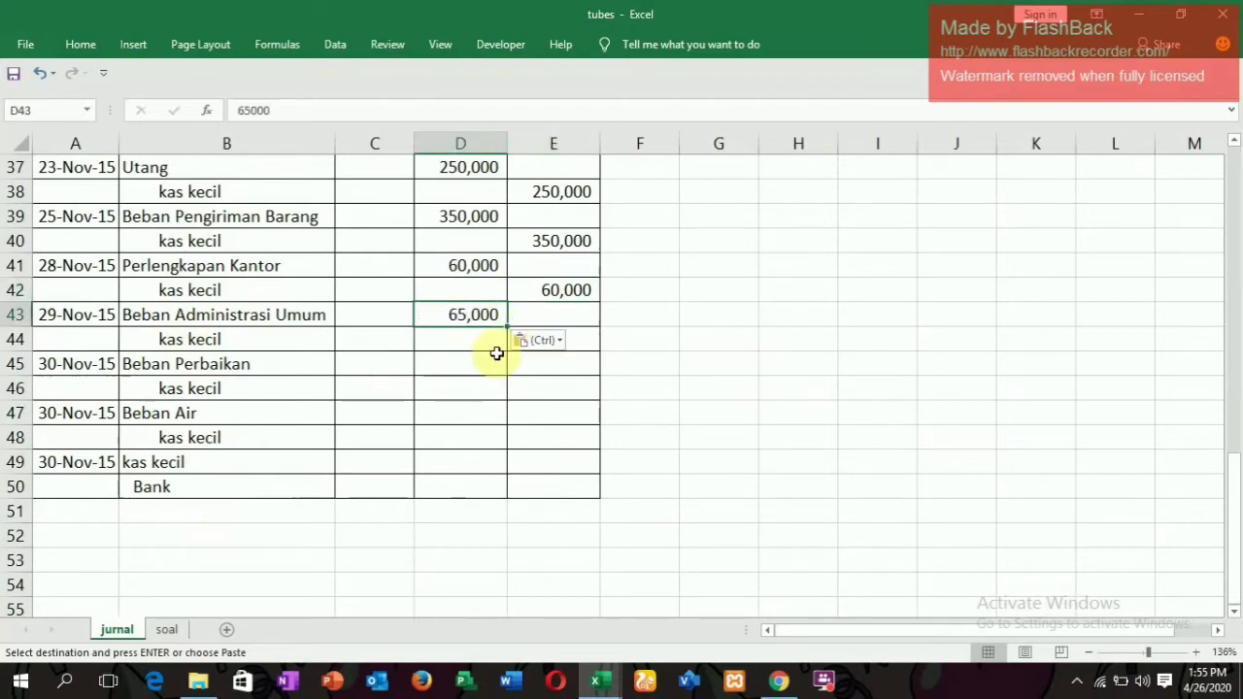
click(582, 338)
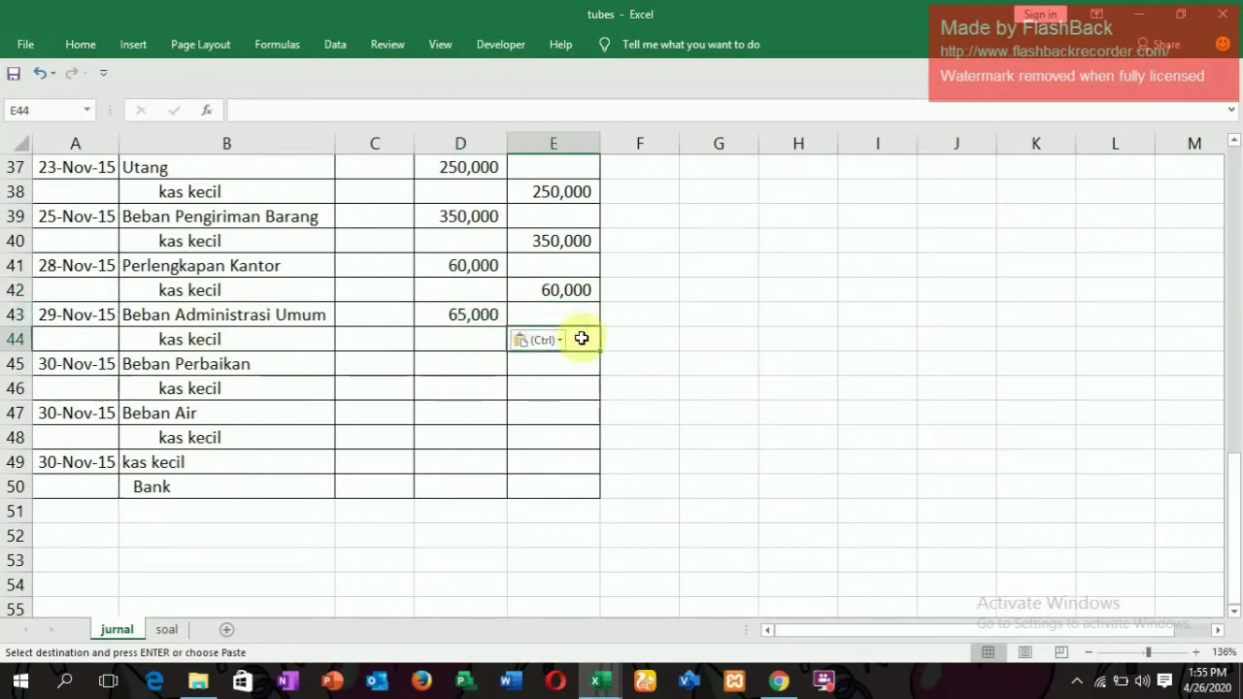
key(ctrl+v)
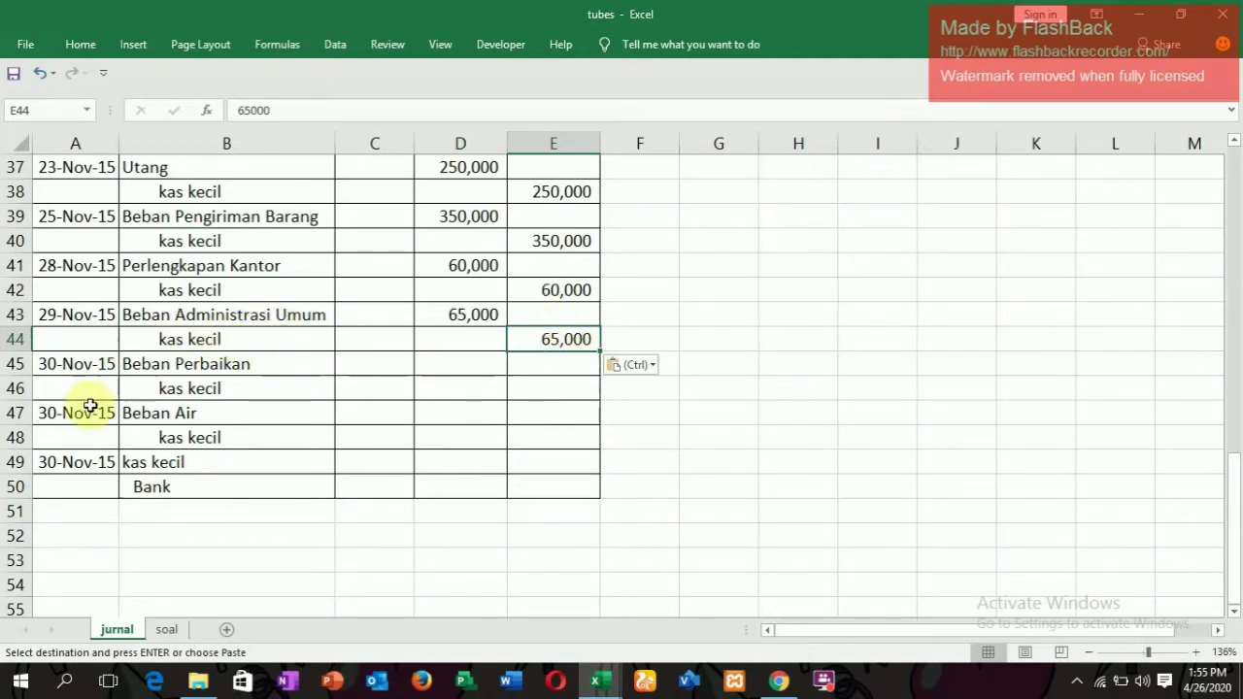
Copy the 225,000 repair expense from soal into jurnal's 30-Nov-15 Beban Perbaikan debit cell D45 and kas kecil credit cell E46
click(166, 630)
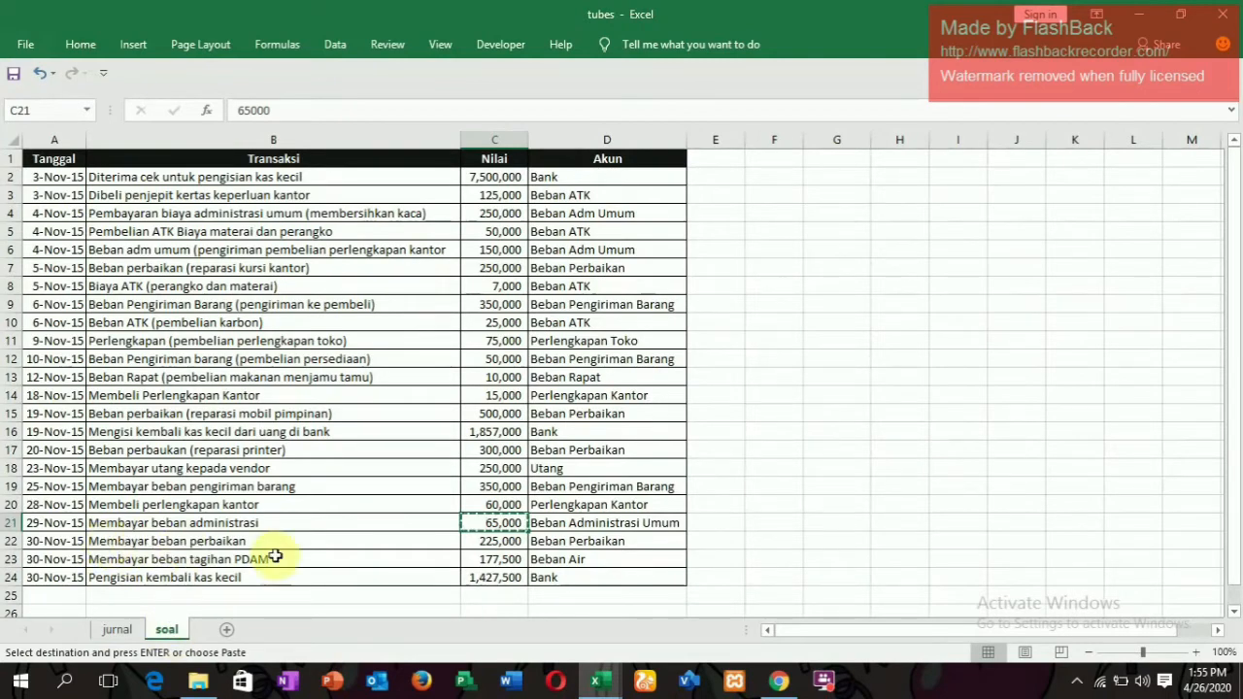
click(489, 546)
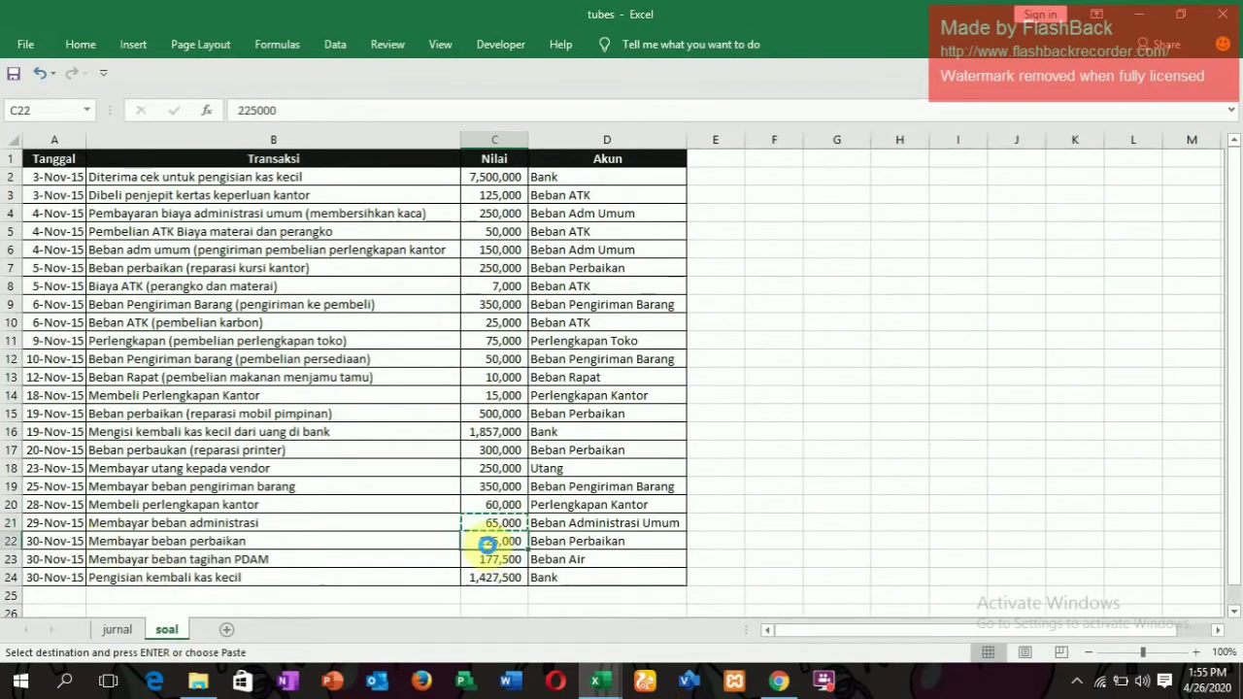
key(ctrl+c)
click(114, 630)
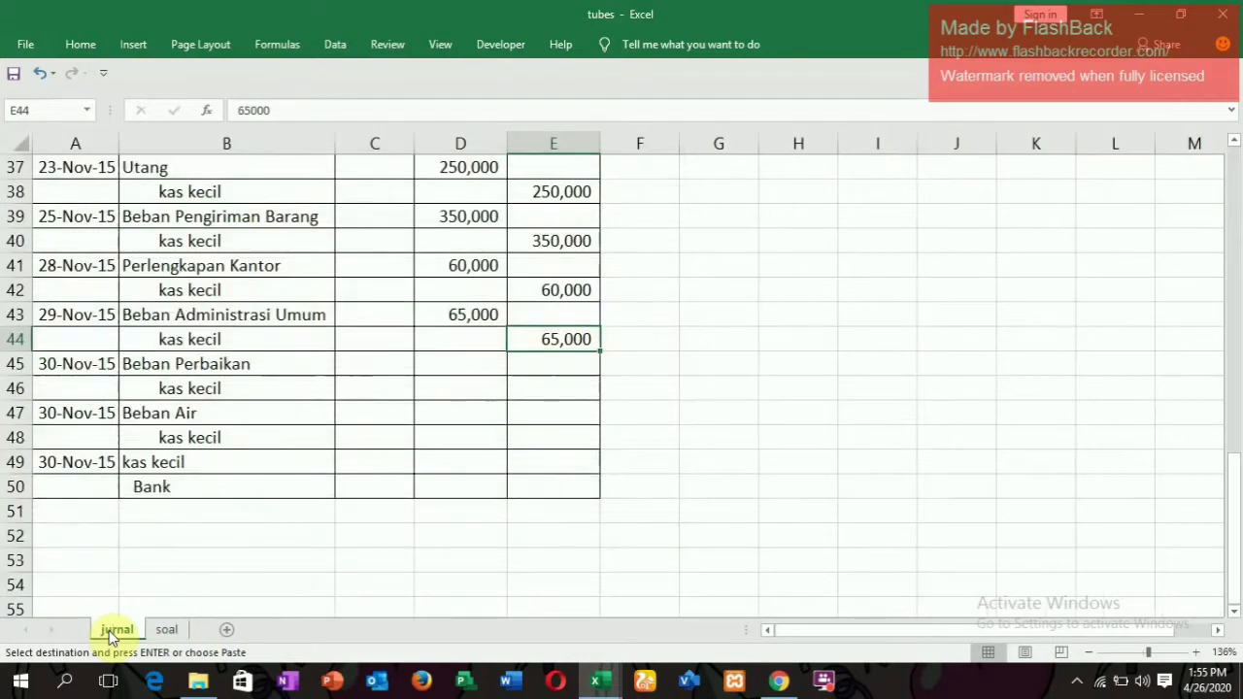
click(473, 362)
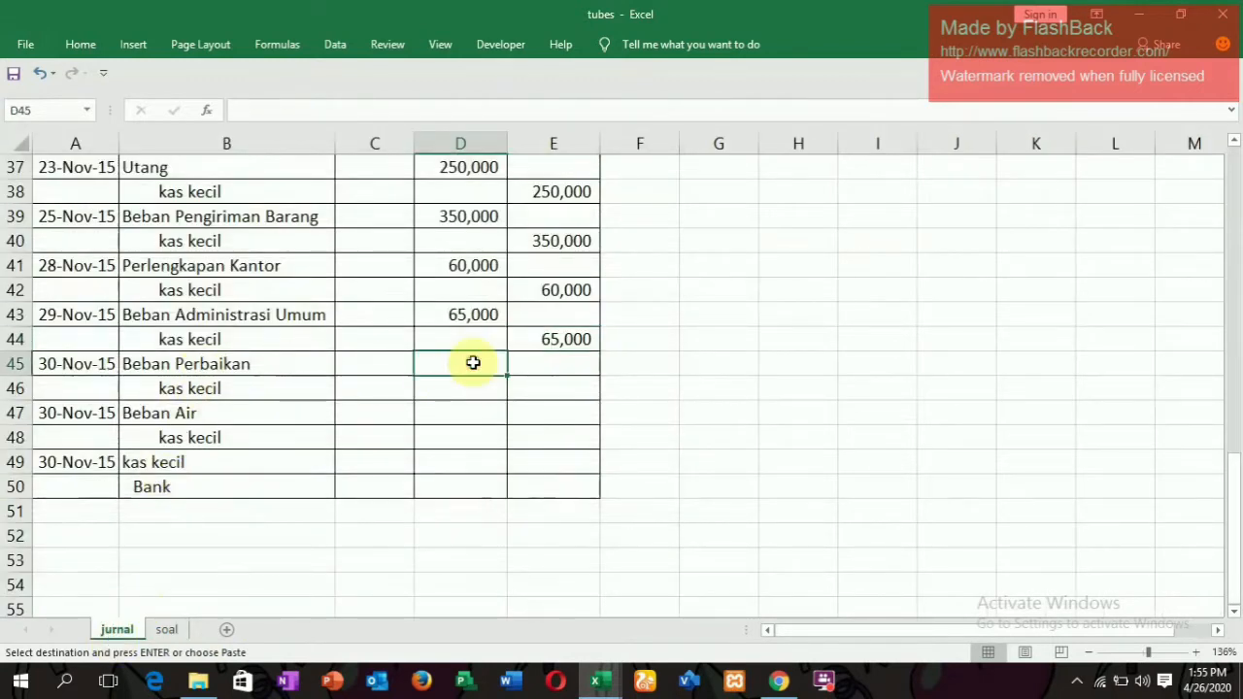
key(ctrl+v)
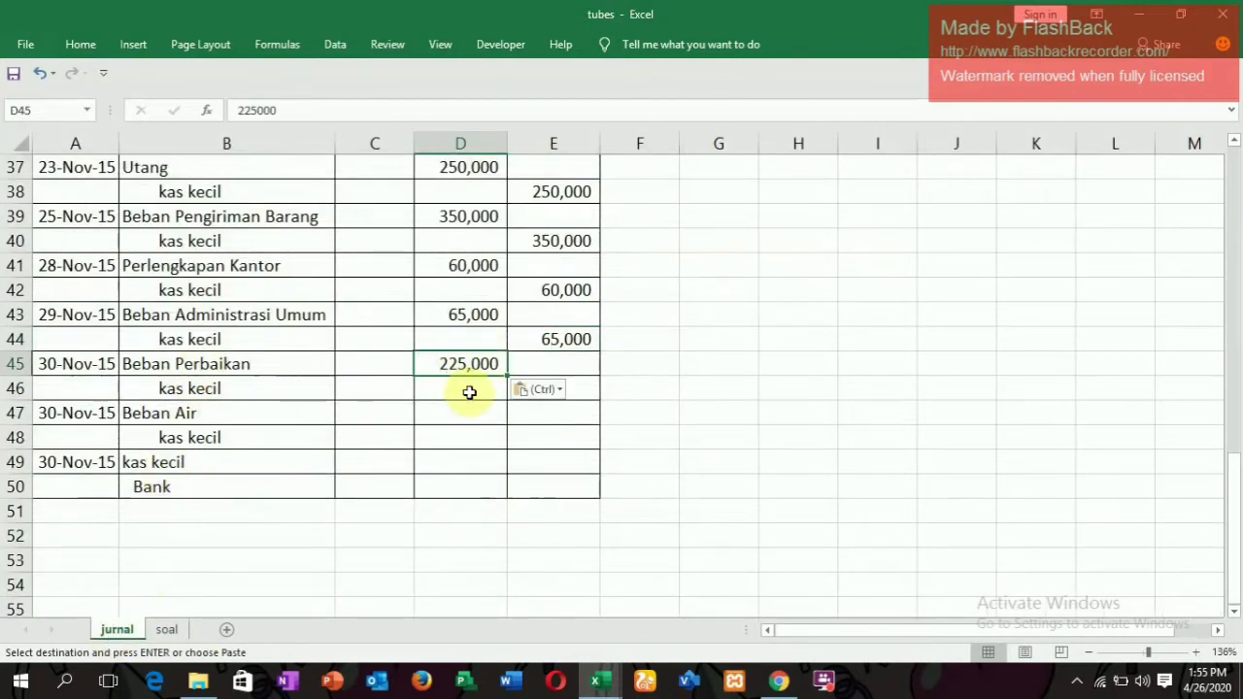
click(580, 392)
key(ctrl+v)
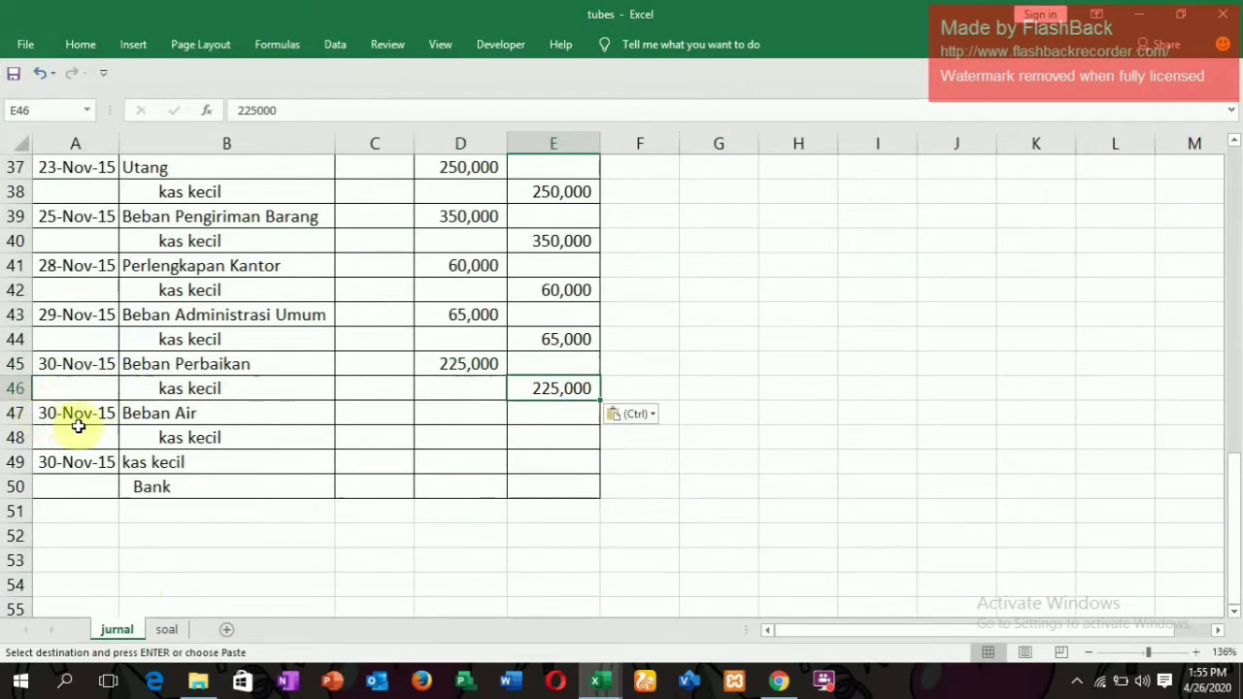
Copy the 177,500 PDAM bill amount from soal into jurnal's 30-Nov-15 Beban Air debit cell D47 and kas kecil credit cell E48
click(157, 633)
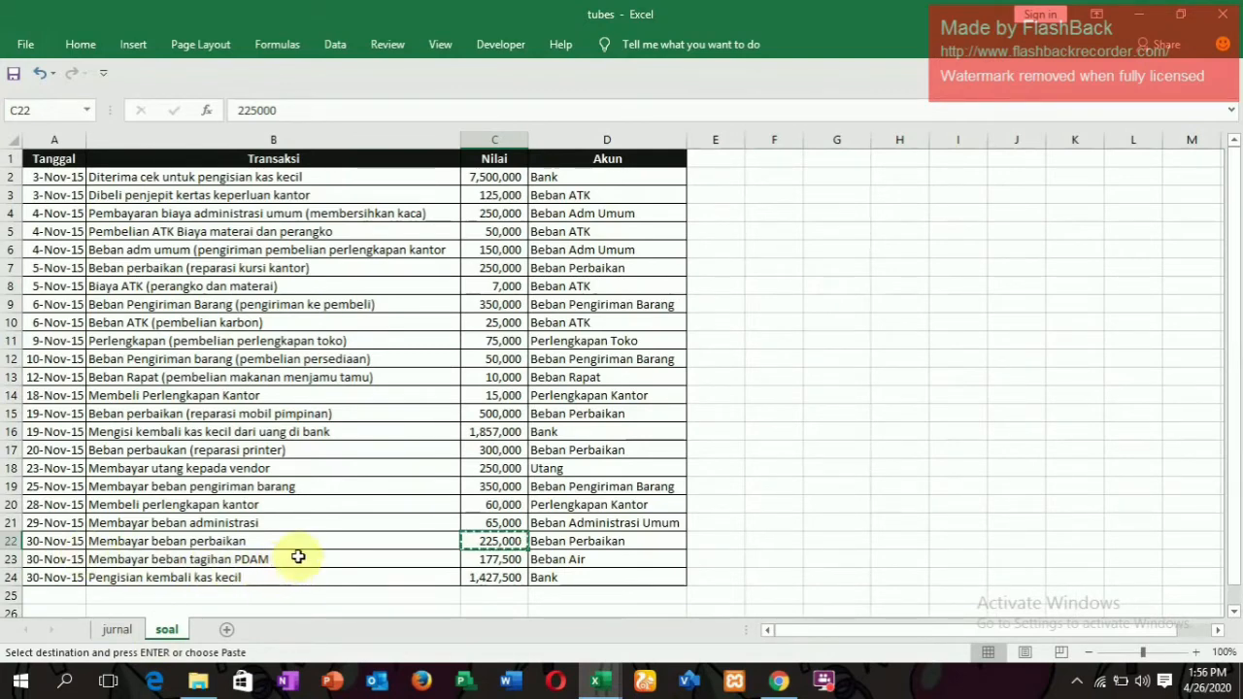
click(502, 574)
click(519, 555)
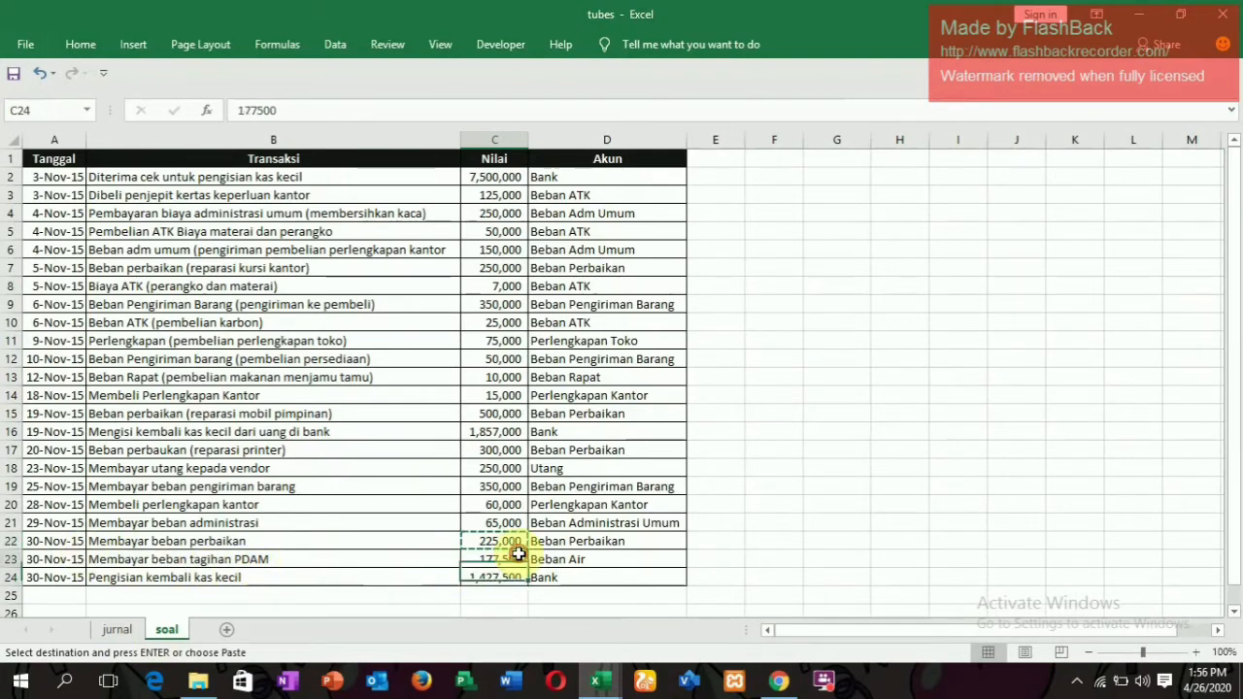
key(ctrl+c)
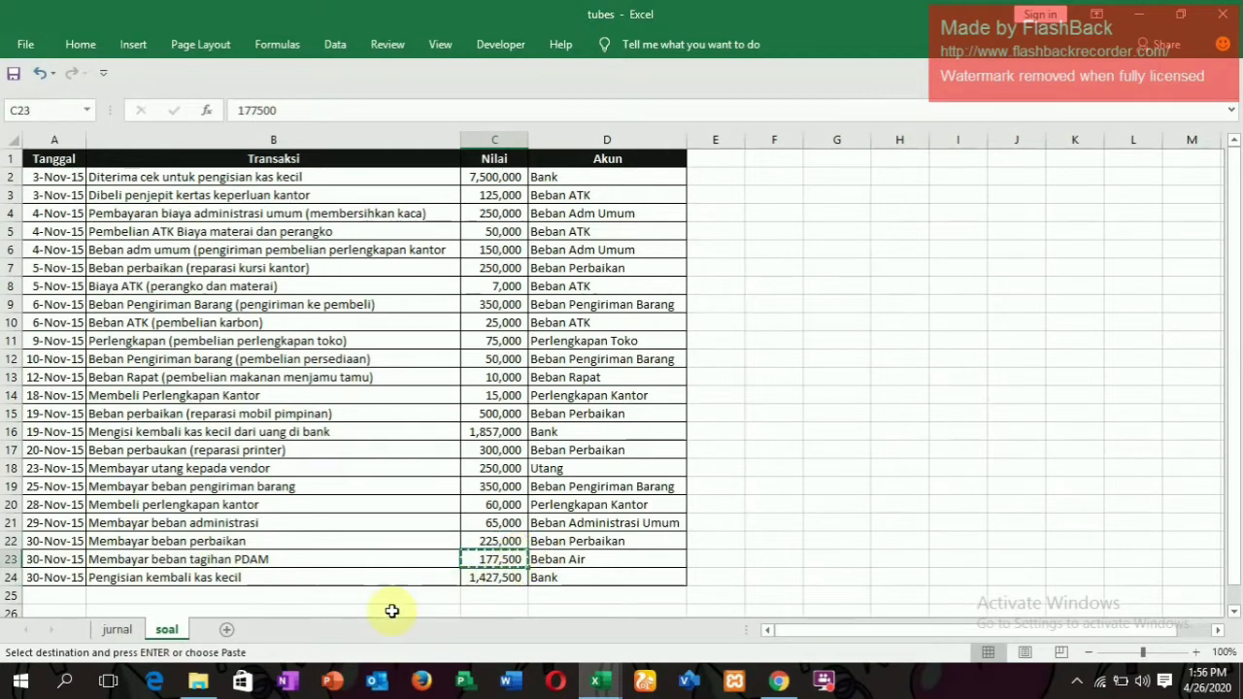
click(136, 632)
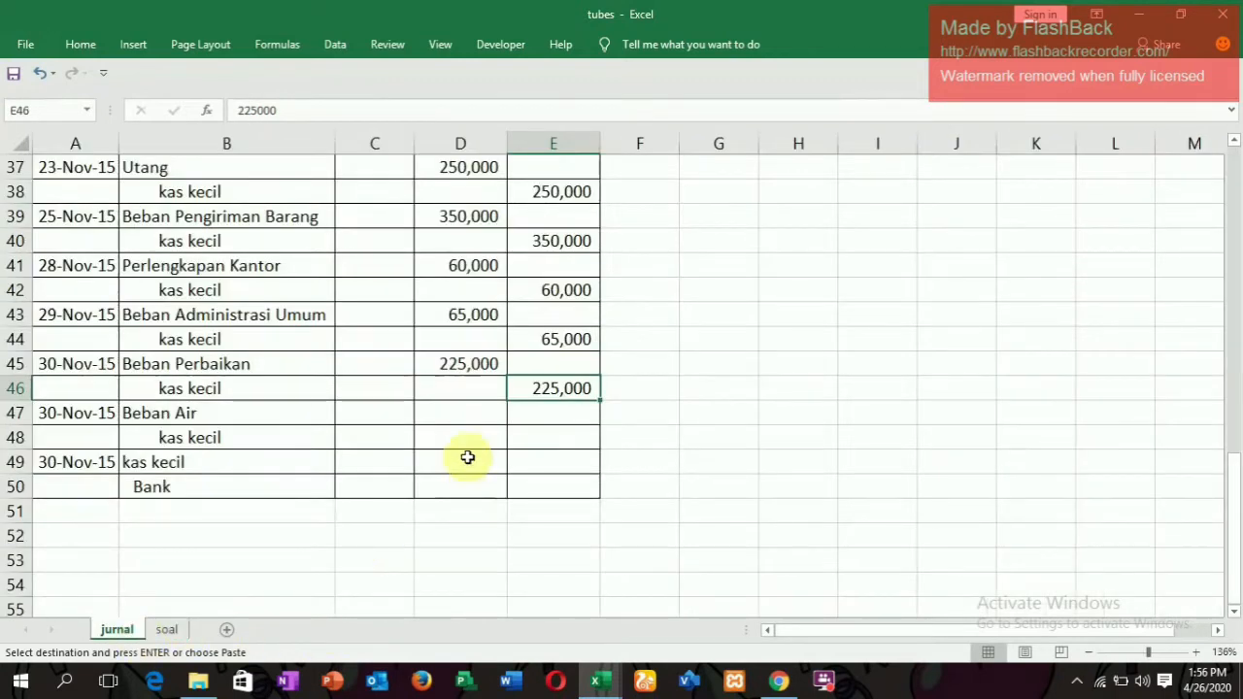
click(443, 417)
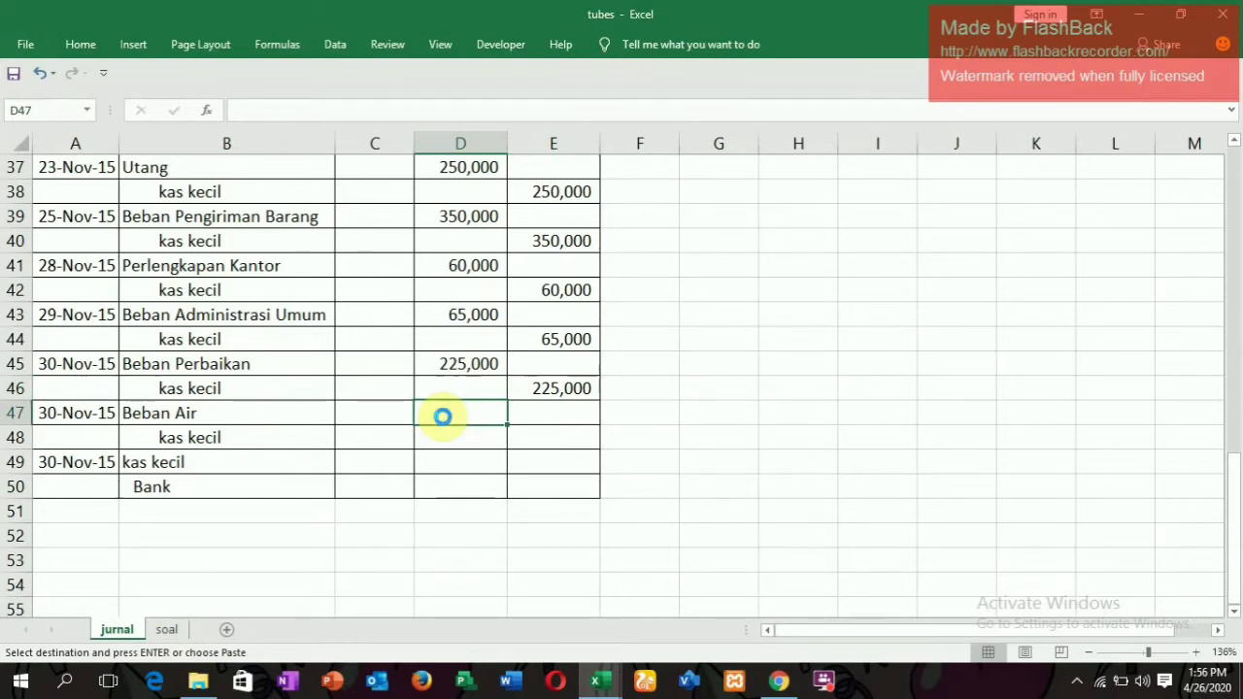
key(ctrl+v)
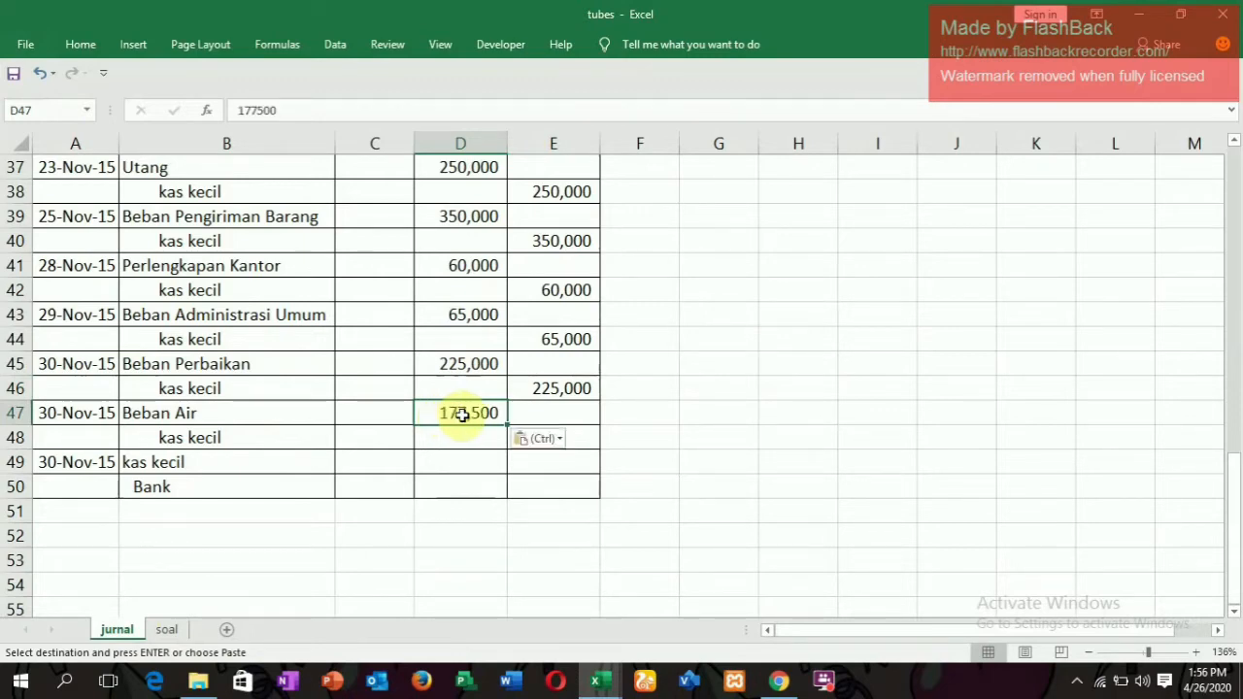
click(575, 437)
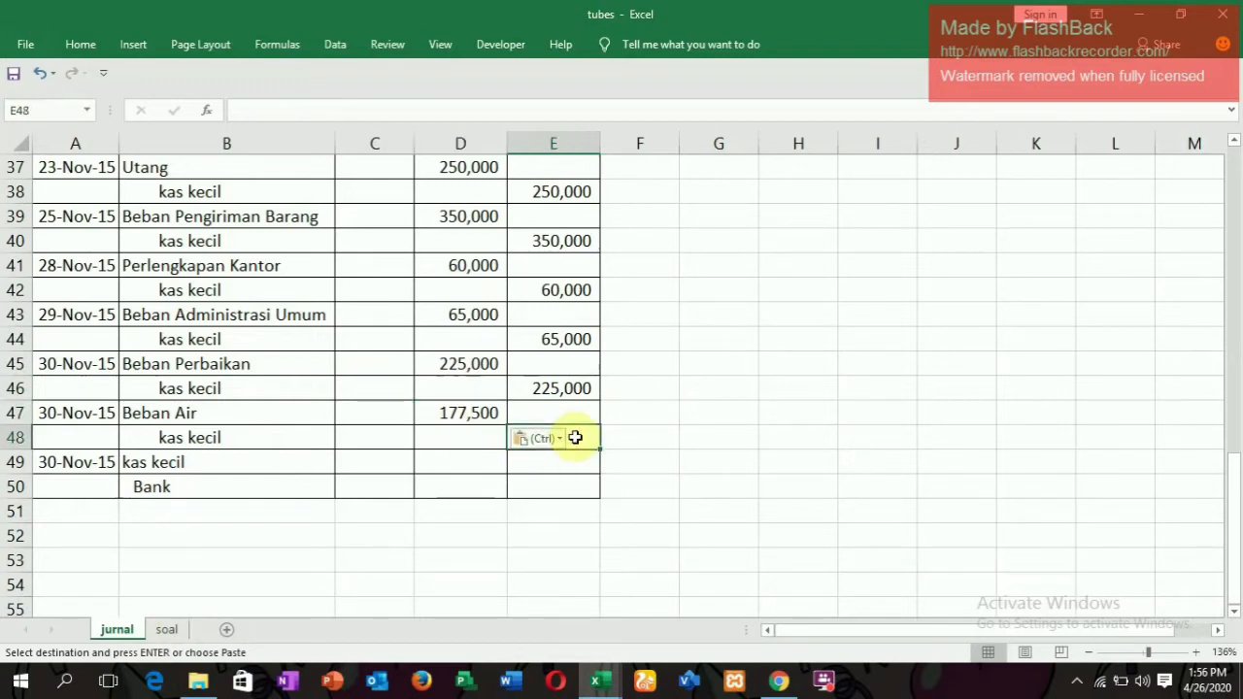
key(ctrl+v)
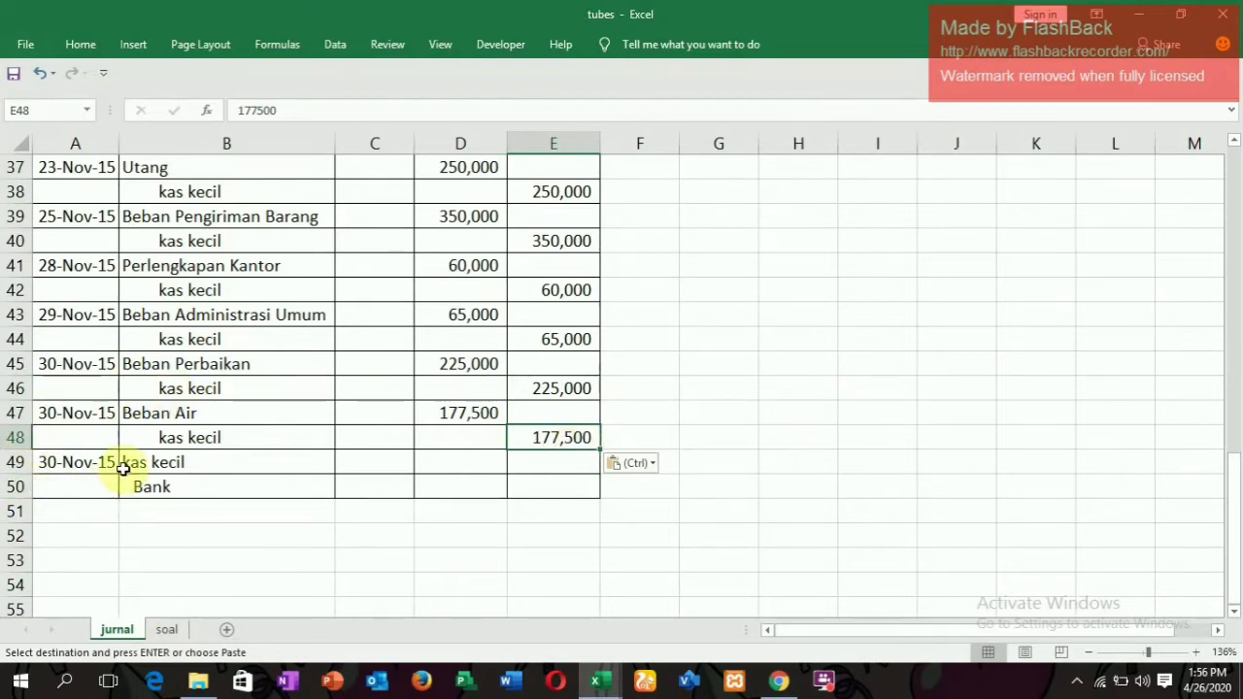
Copy the 1,427,500 petty cash refill from soal into jurnal's 30-Nov-15 kas kecil debit cell D49 and Bank credit cell E50
click(168, 630)
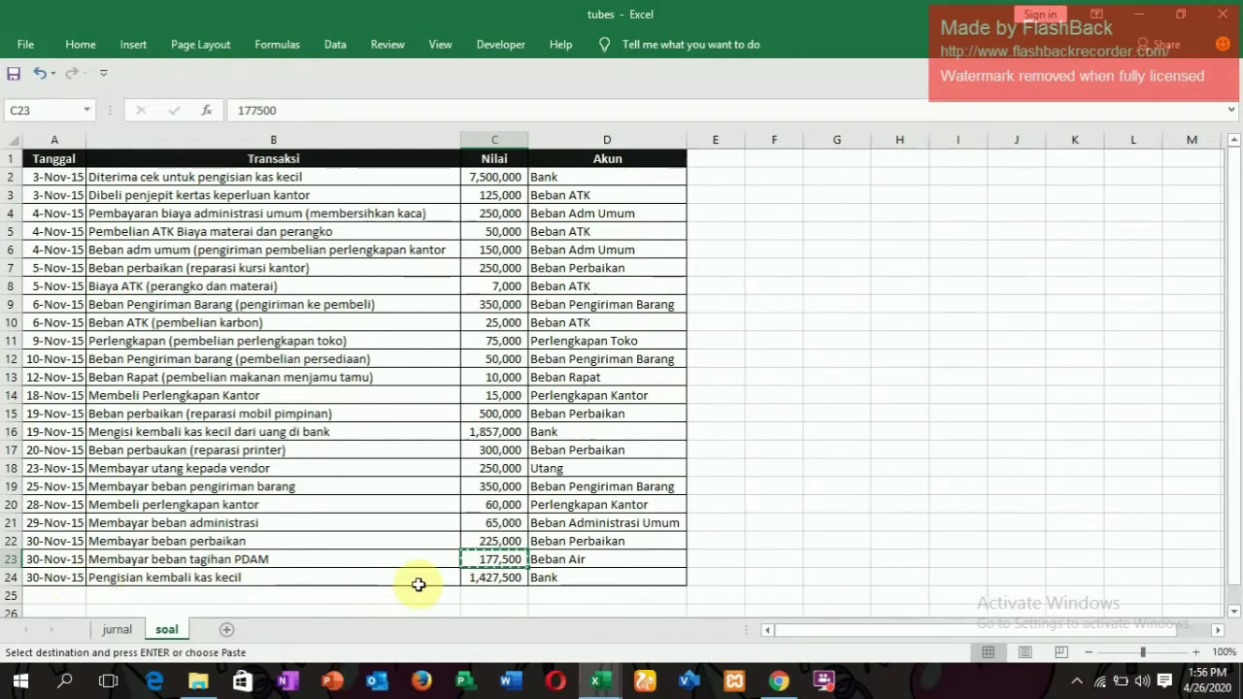
click(520, 581)
key(ctrl+c)
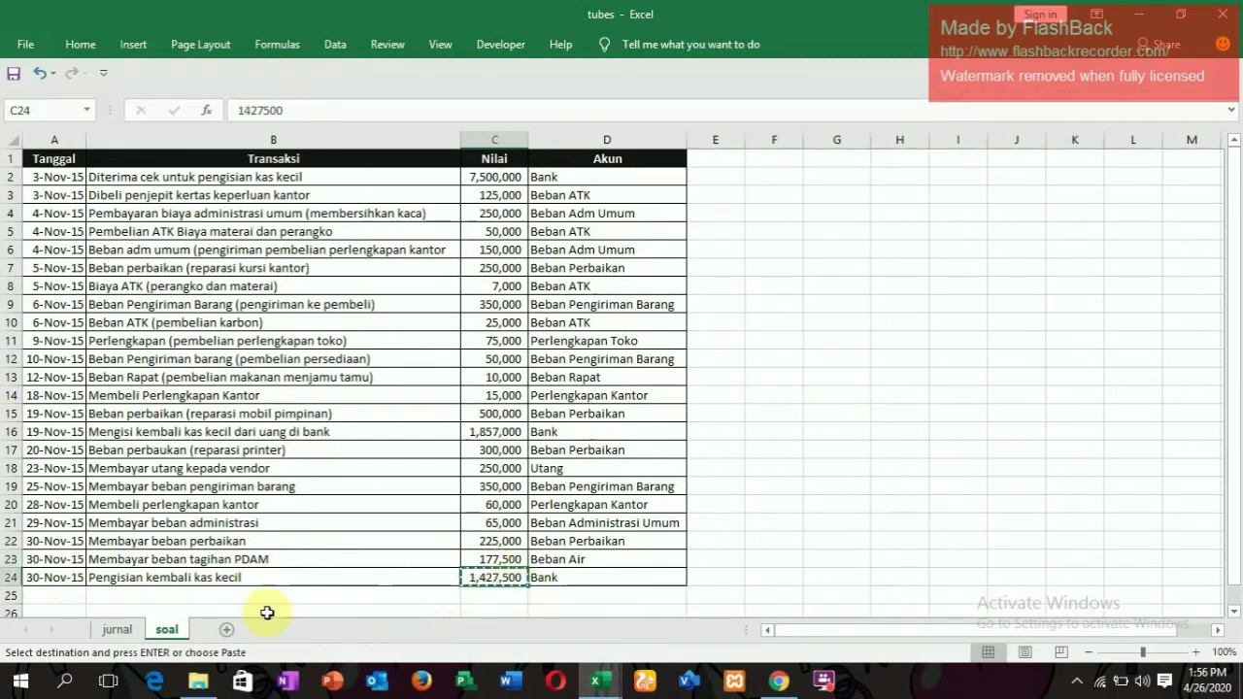
click(129, 630)
click(464, 455)
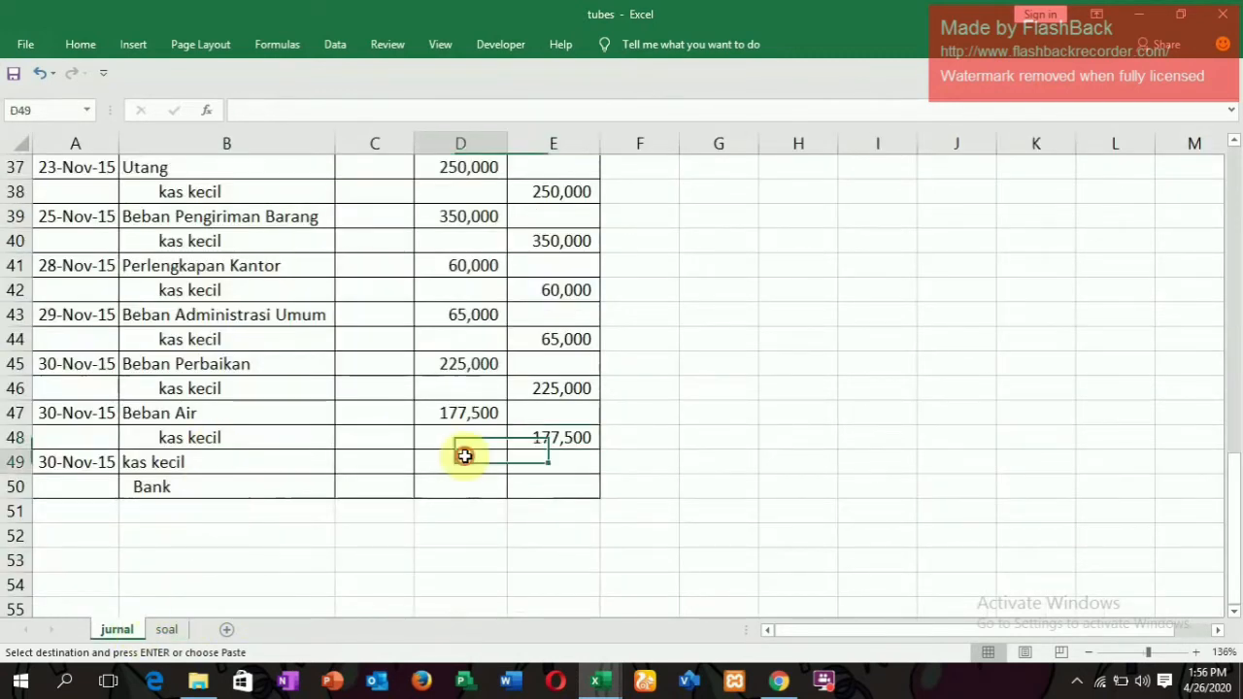
key(ctrl+v)
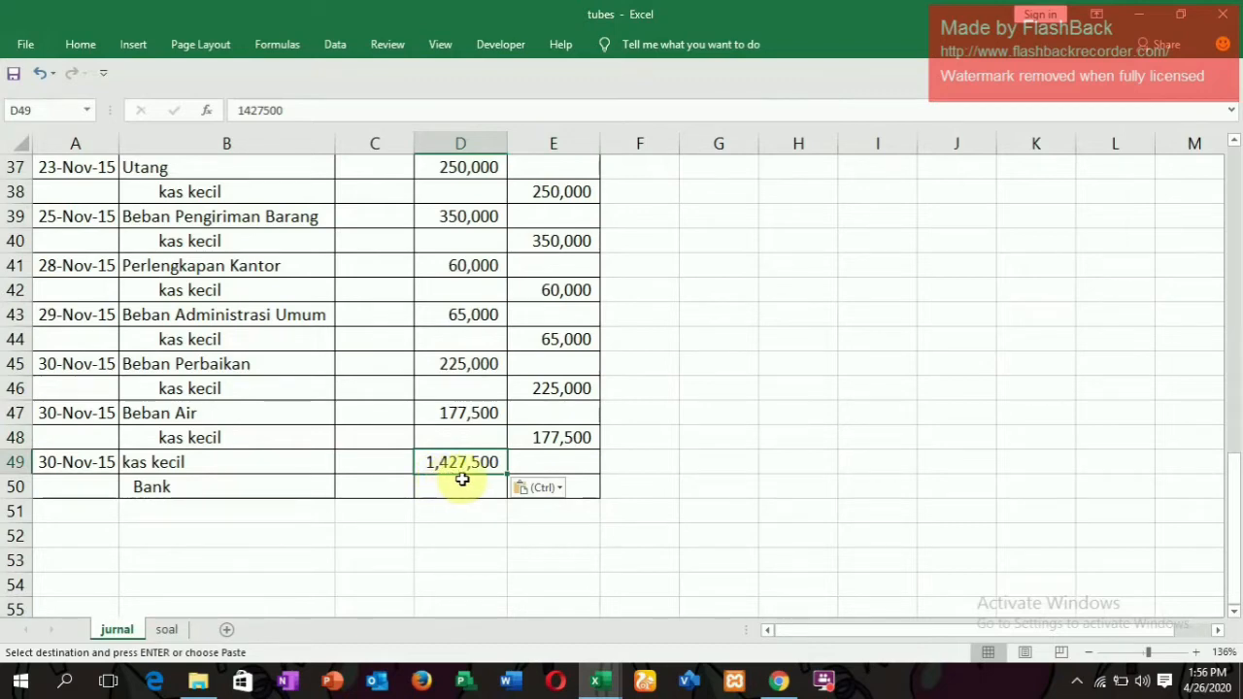
click(594, 487)
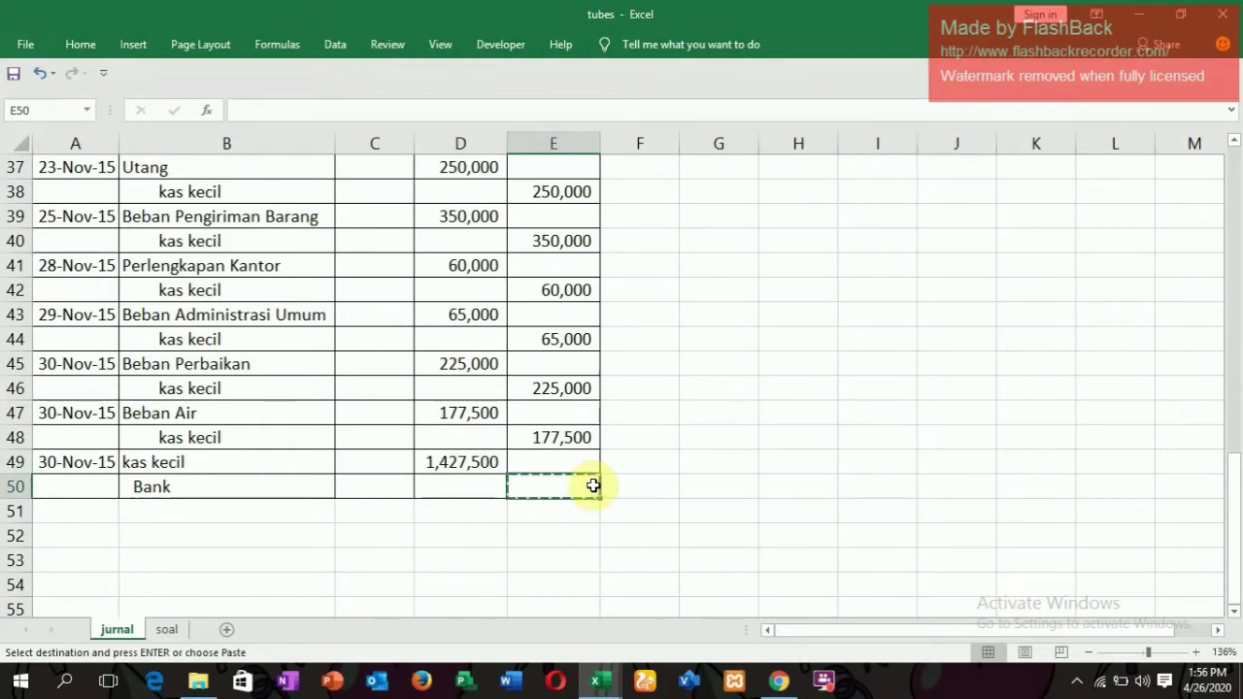
click(491, 465)
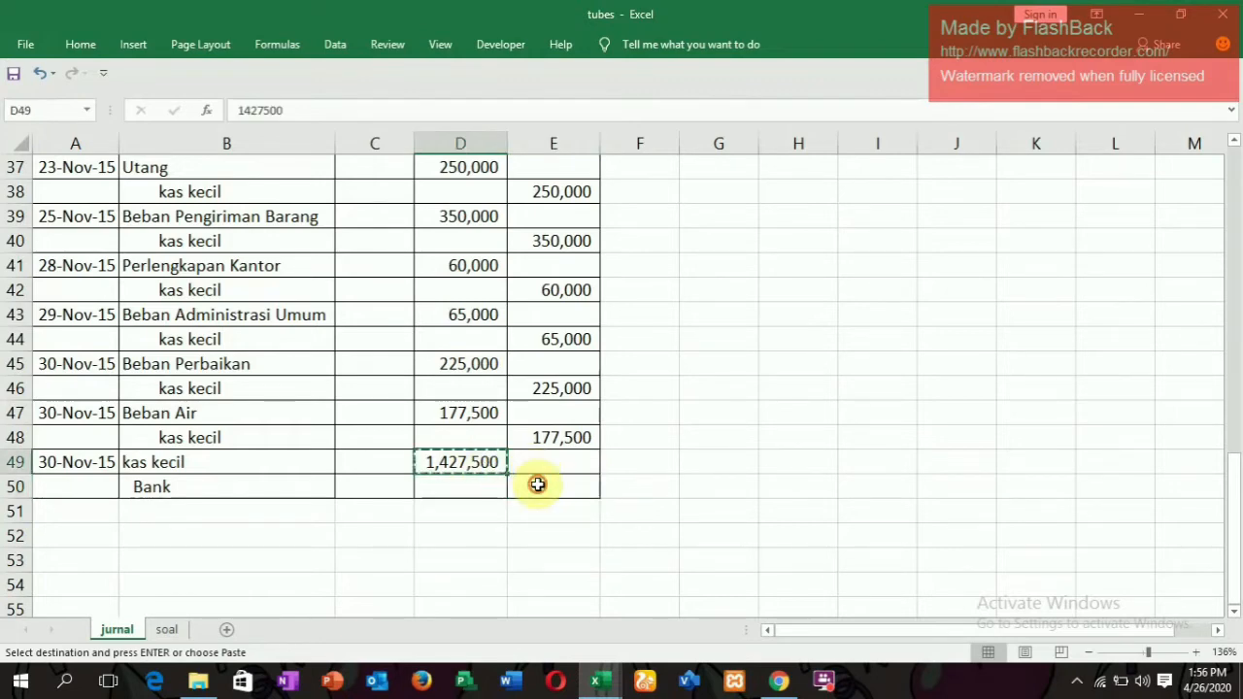
click(538, 485)
key(ctrl+v)
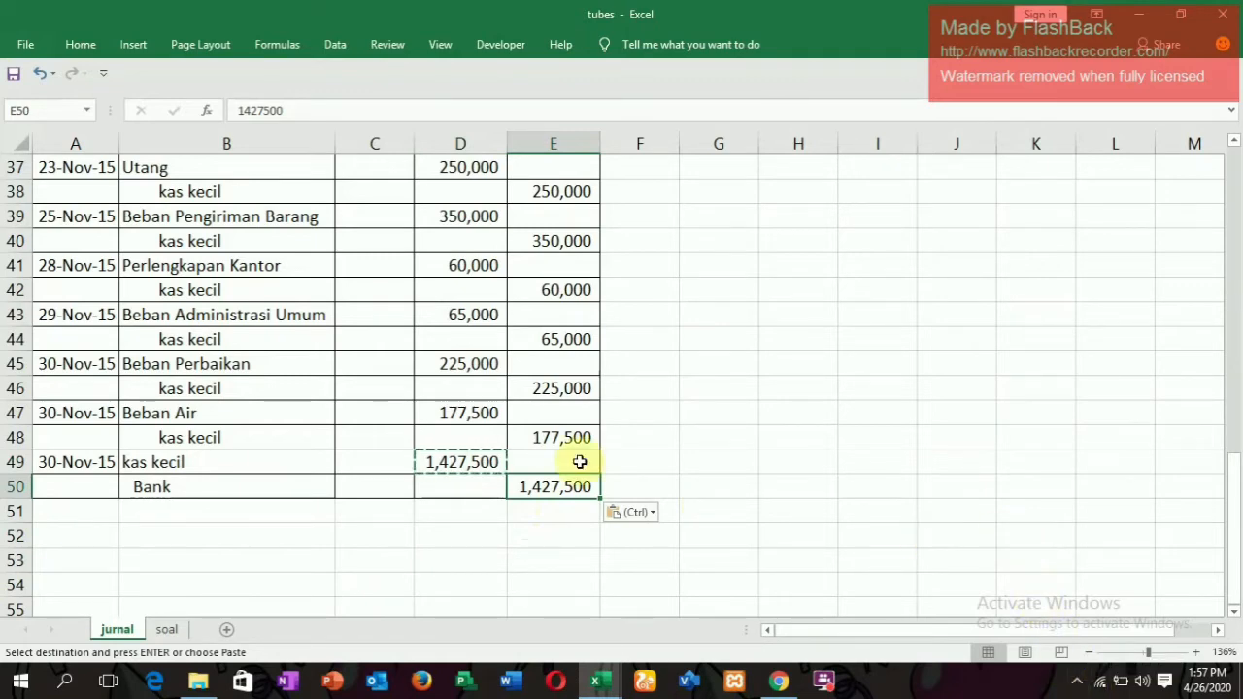
Review the debit and credit amounts of all November entries in the jurnal sheet
scroll(570, 467, up, 4)
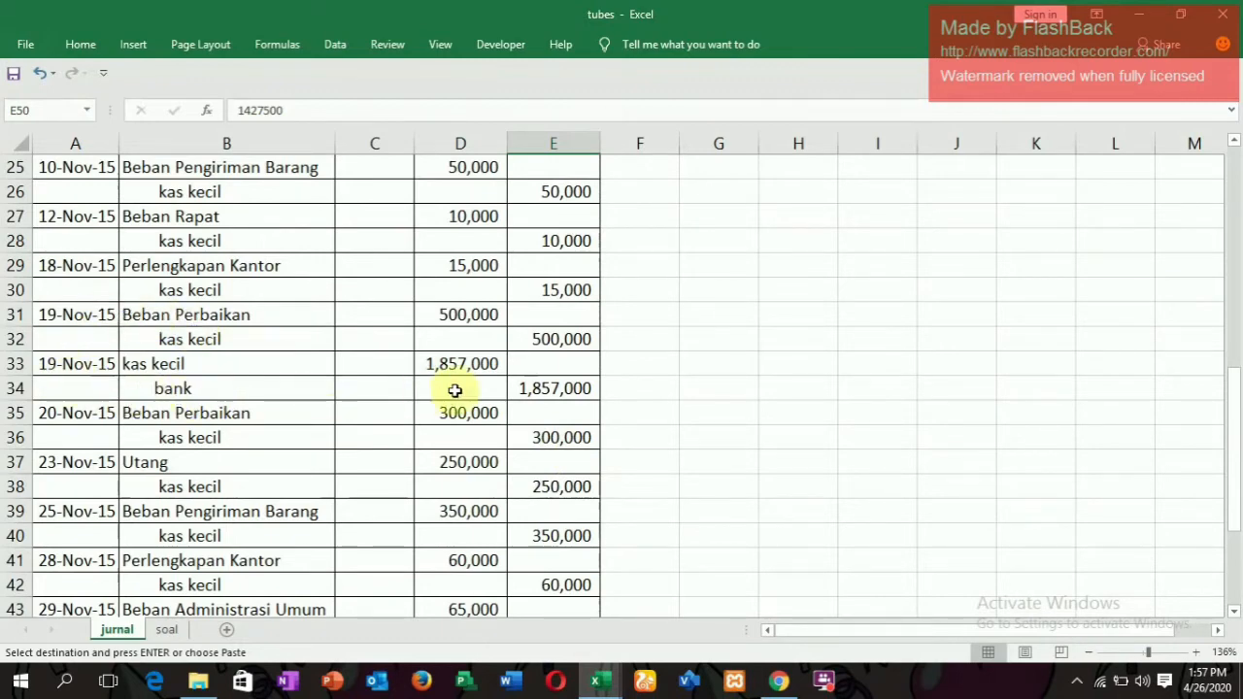
scroll(456, 391, up, 4)
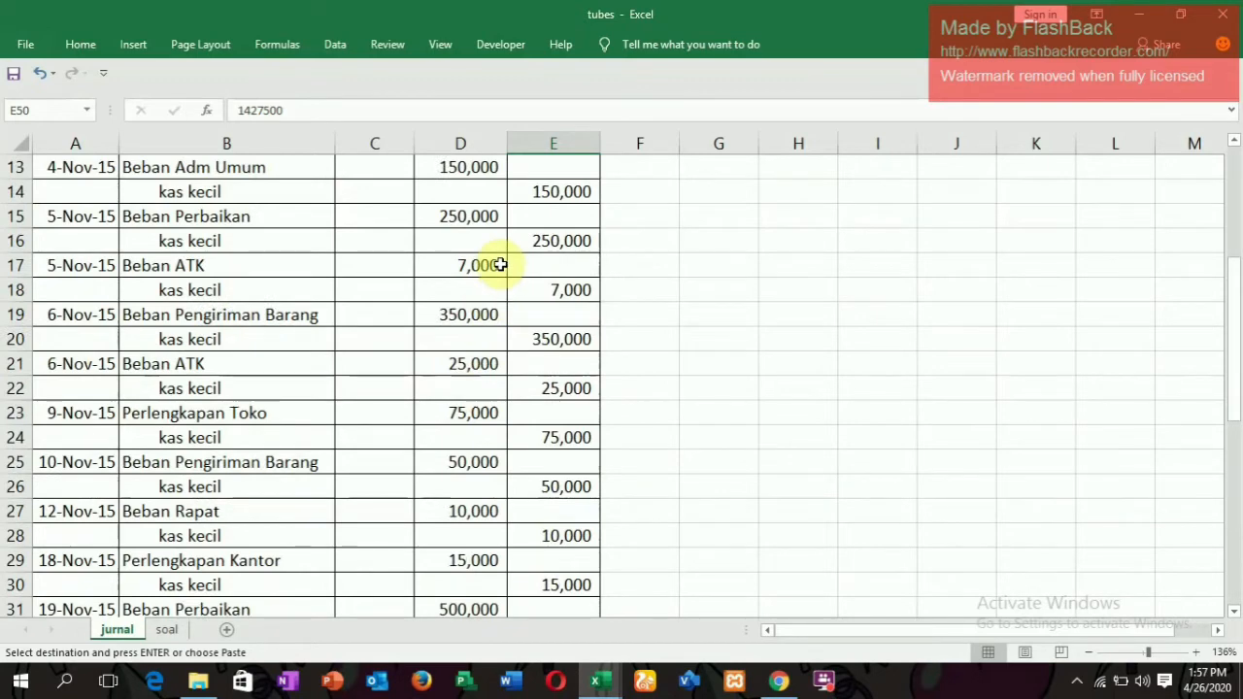
scroll(495, 260, up, 4)
scroll(473, 286, down, 4)
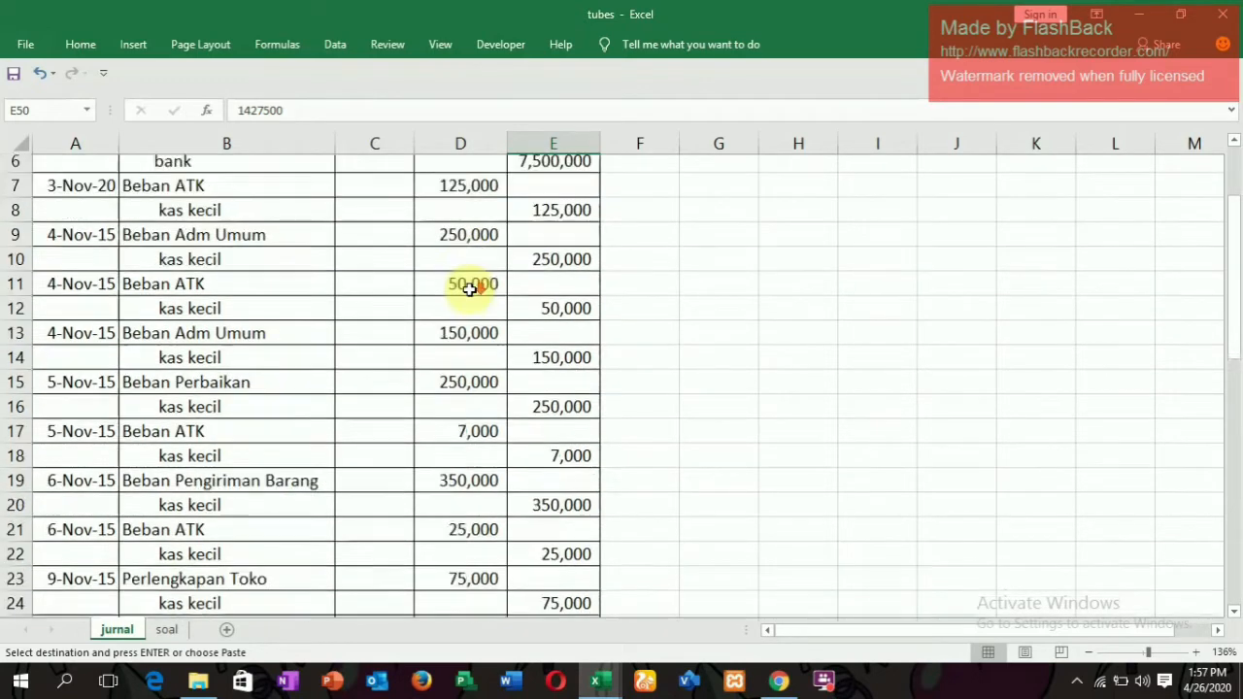
scroll(469, 292, down, 4)
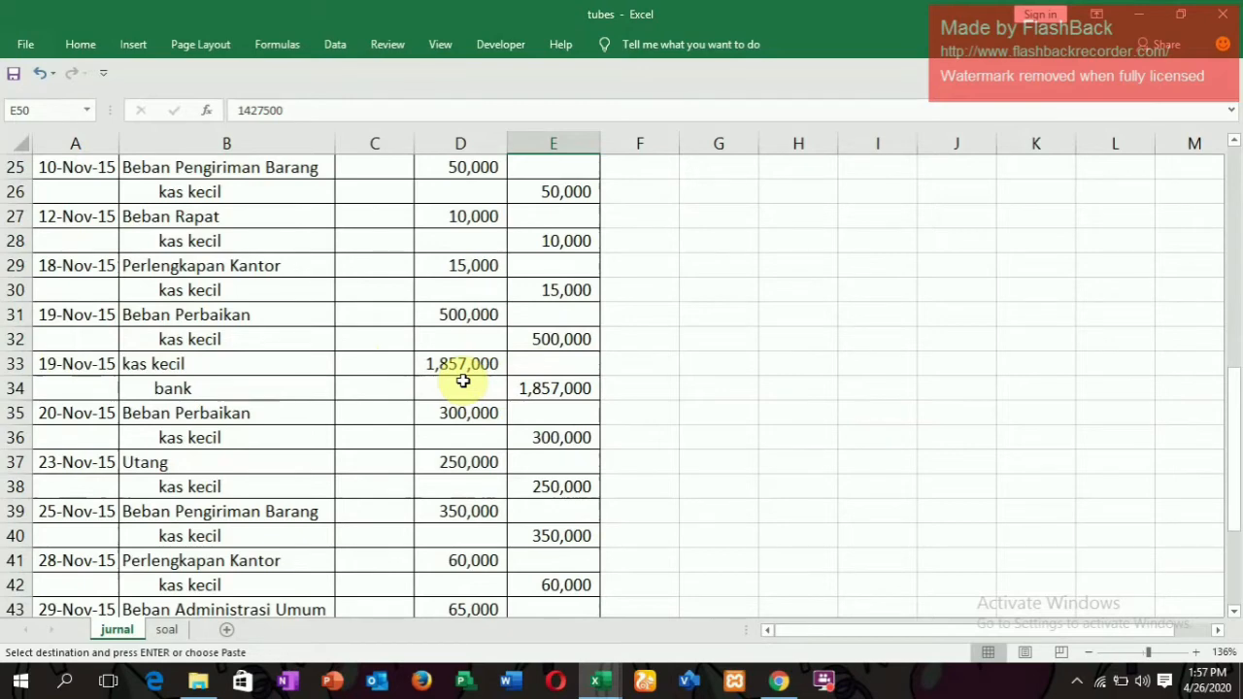
scroll(463, 381, down, 4)
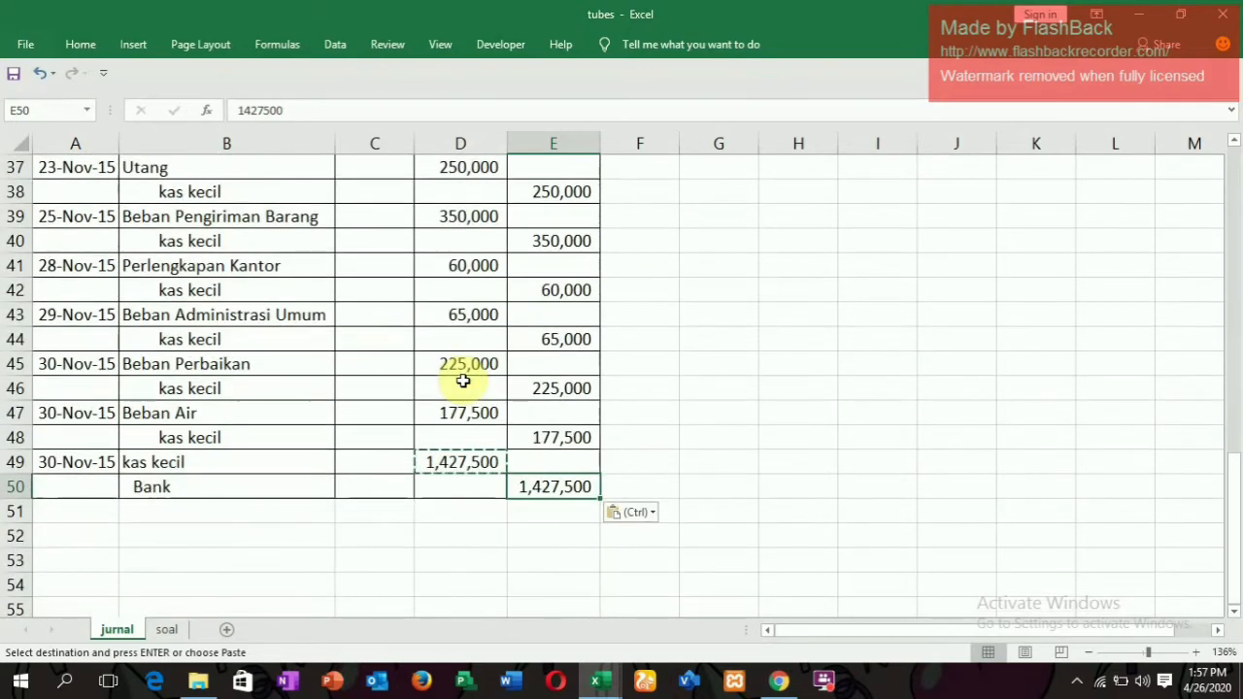
scroll(494, 373, up, 4)
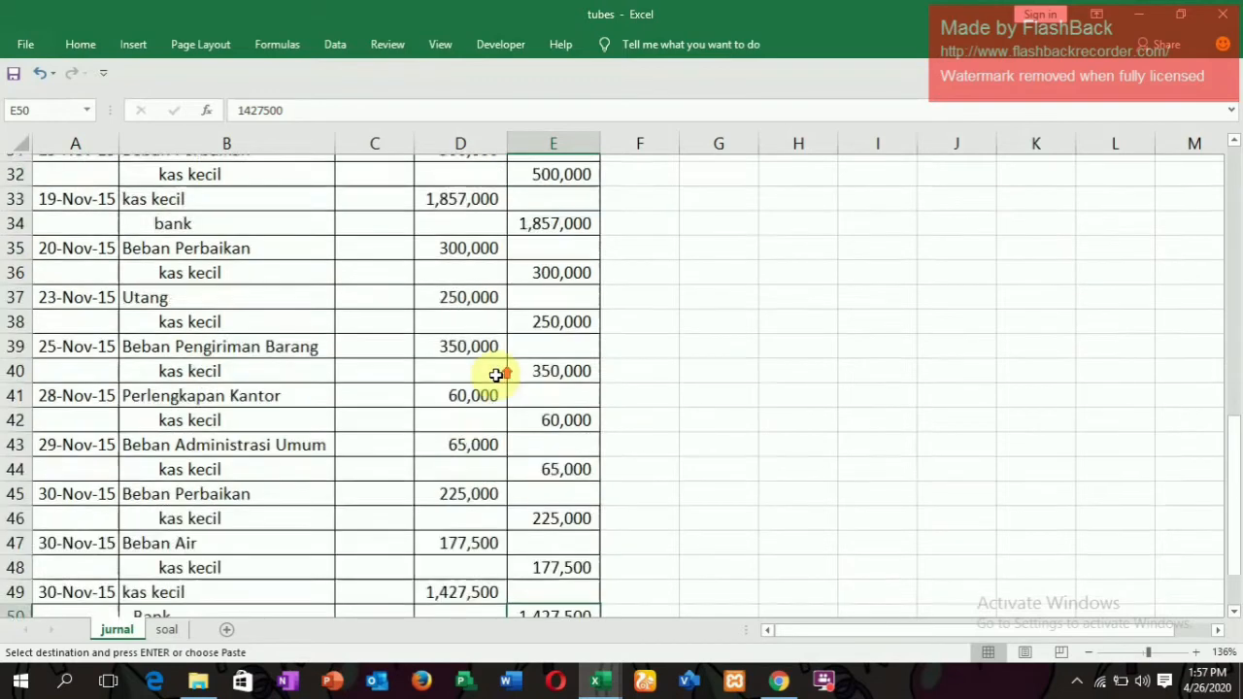
scroll(485, 442, down, 8)
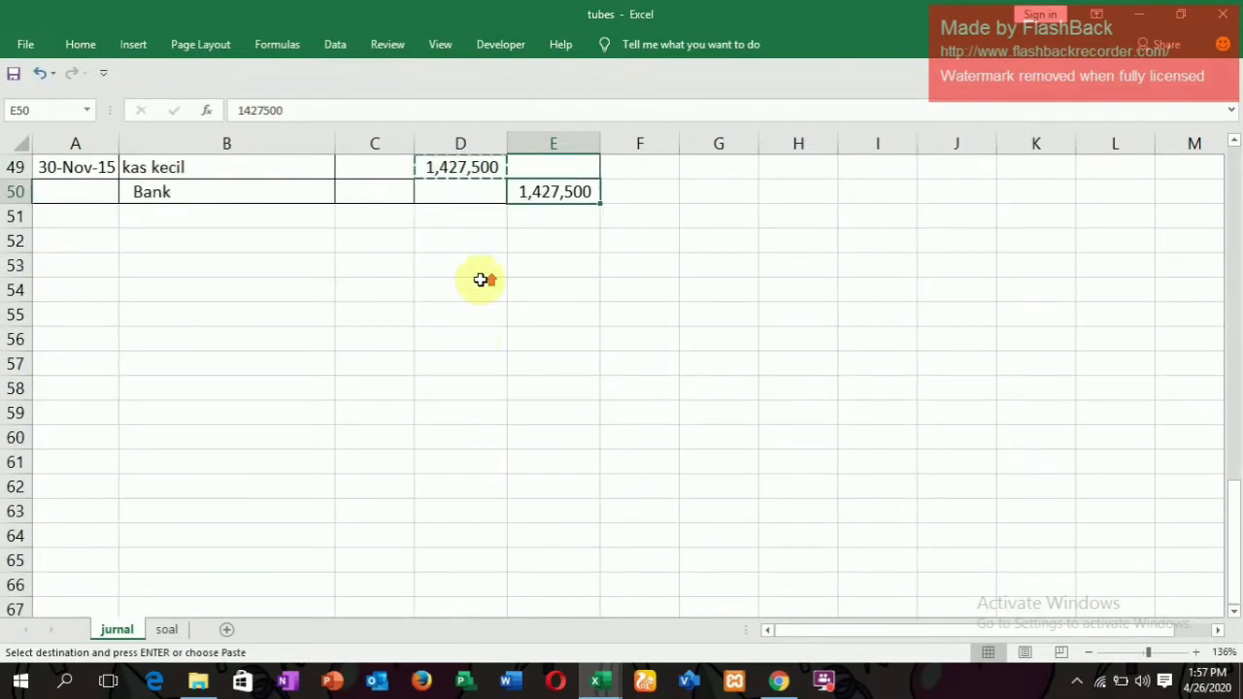
scroll(483, 278, up, 4)
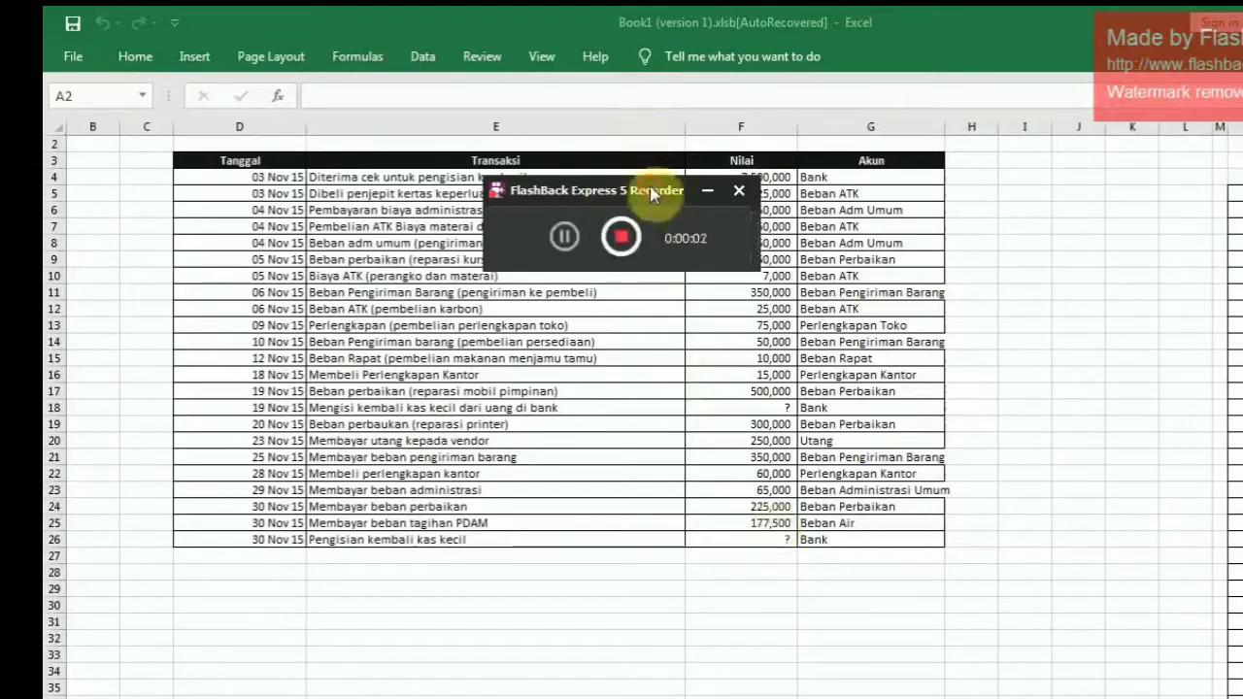
drag(649, 186, 1018, 698)
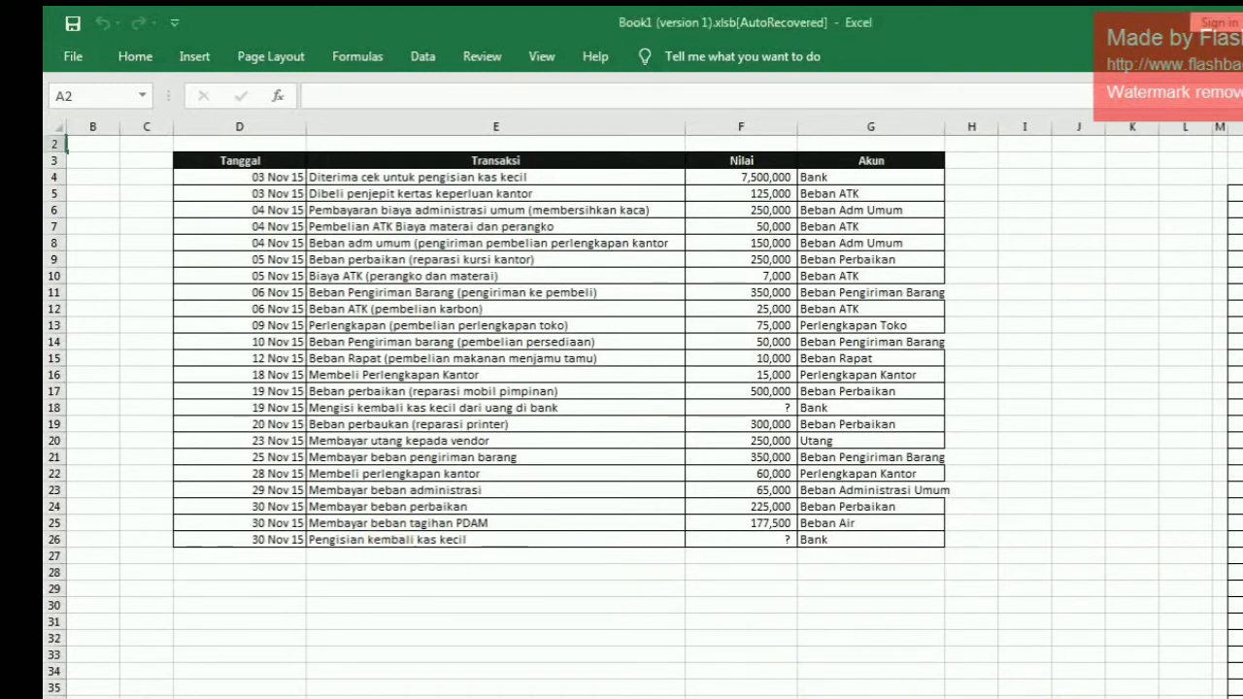
Review the November 2015 general journal under the imprest method, from the opening petty cash entry through the 19 Nov and 30 Nov replenishments
drag(1076, 698, 1096, 698)
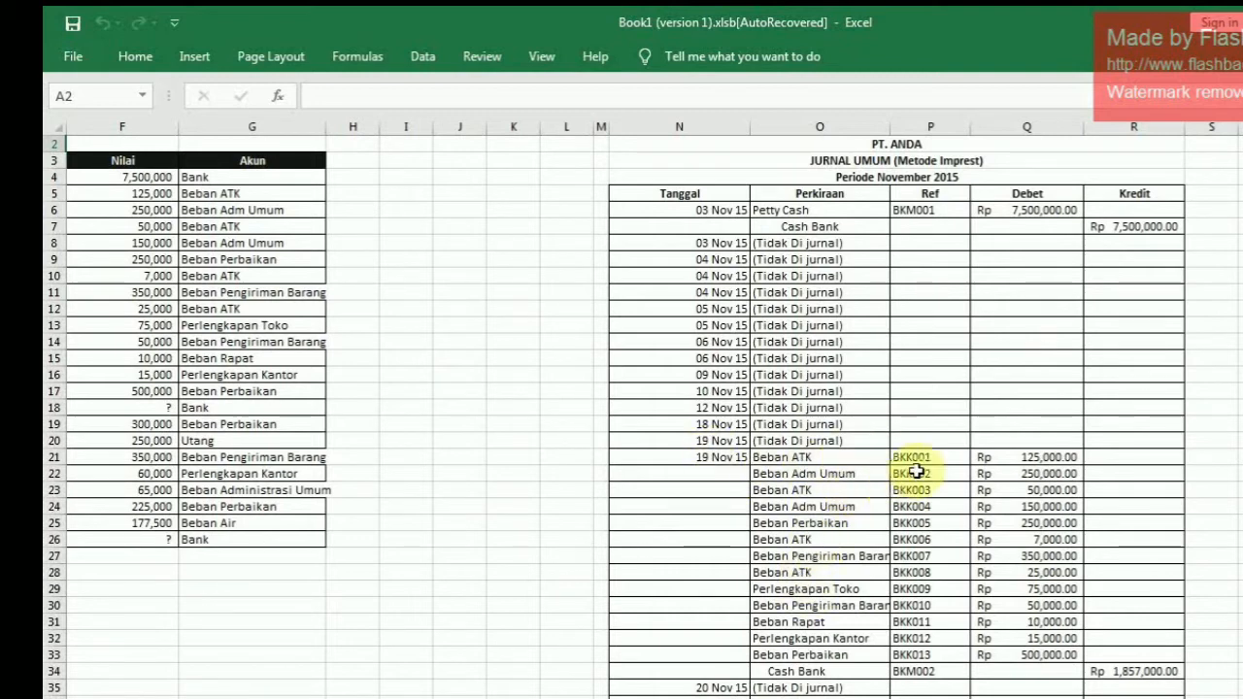
drag(932, 490, 1231, 389)
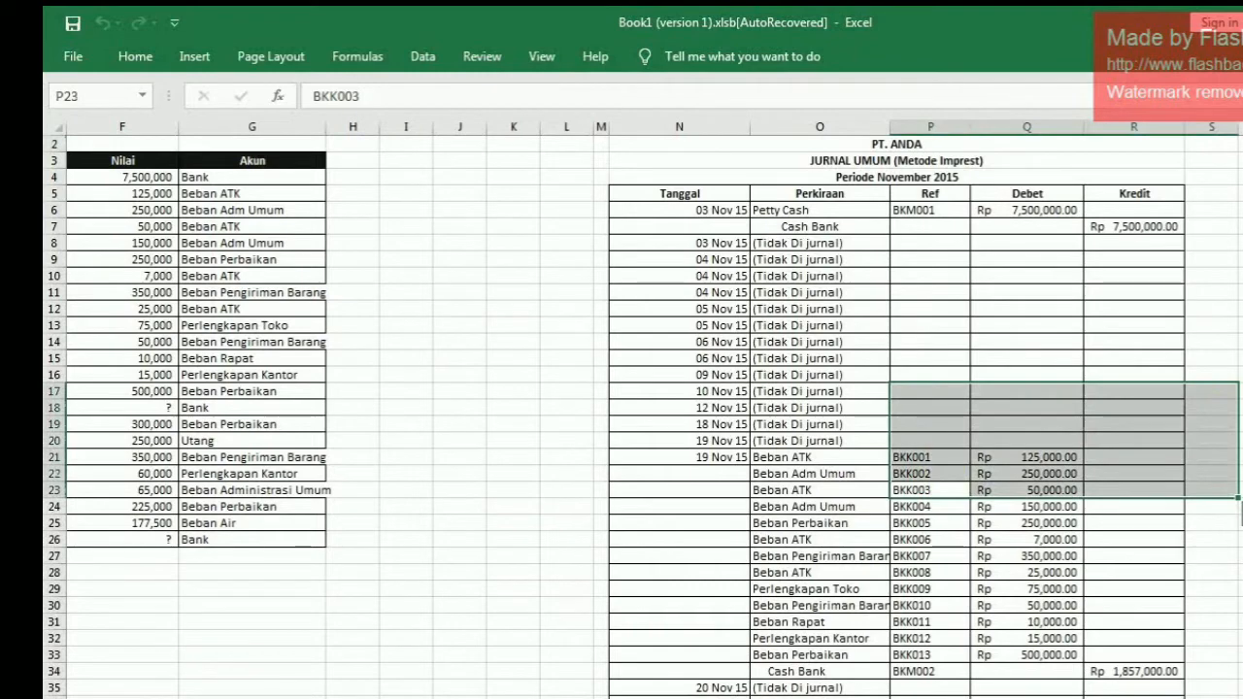
click(1242, 375)
scroll(643, 416, down, 1)
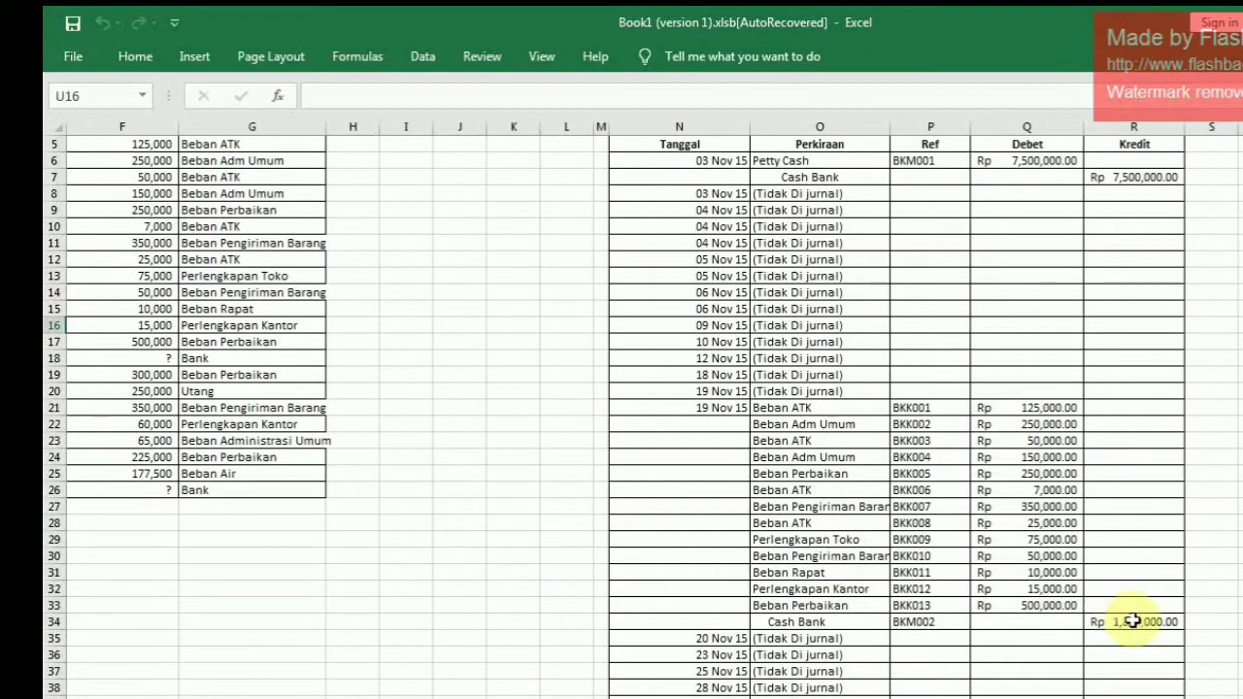
scroll(643, 415, down, 2)
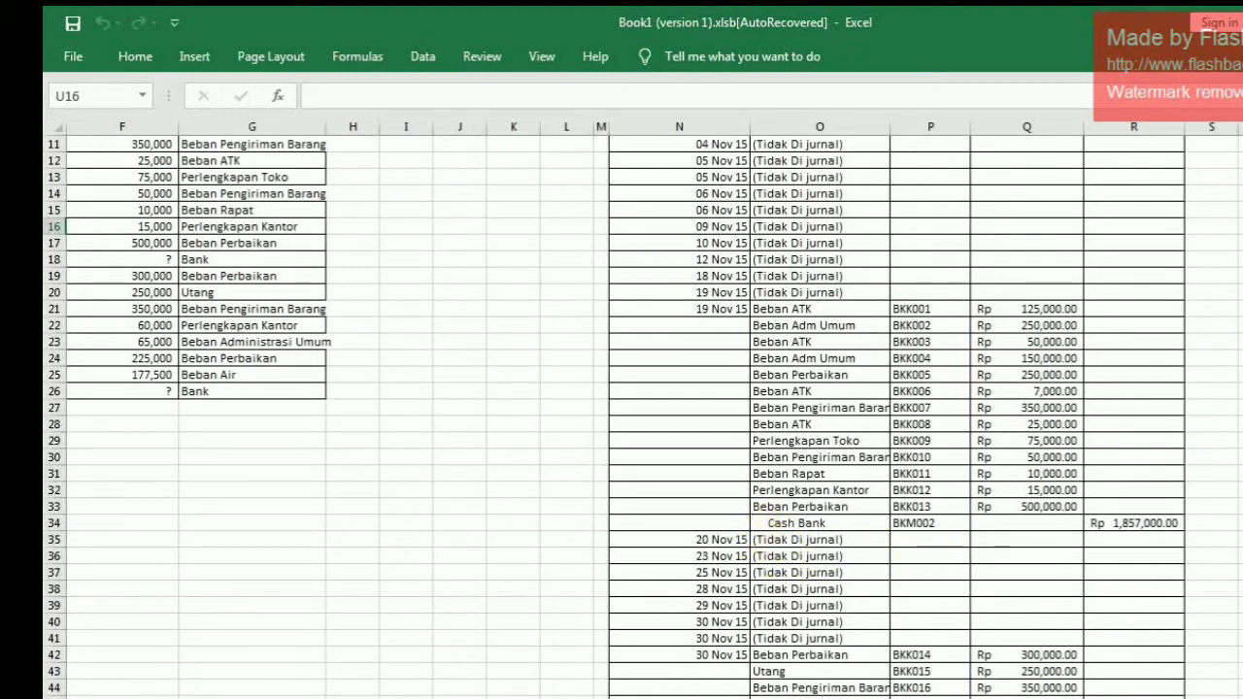
scroll(1224, 447, down, 2)
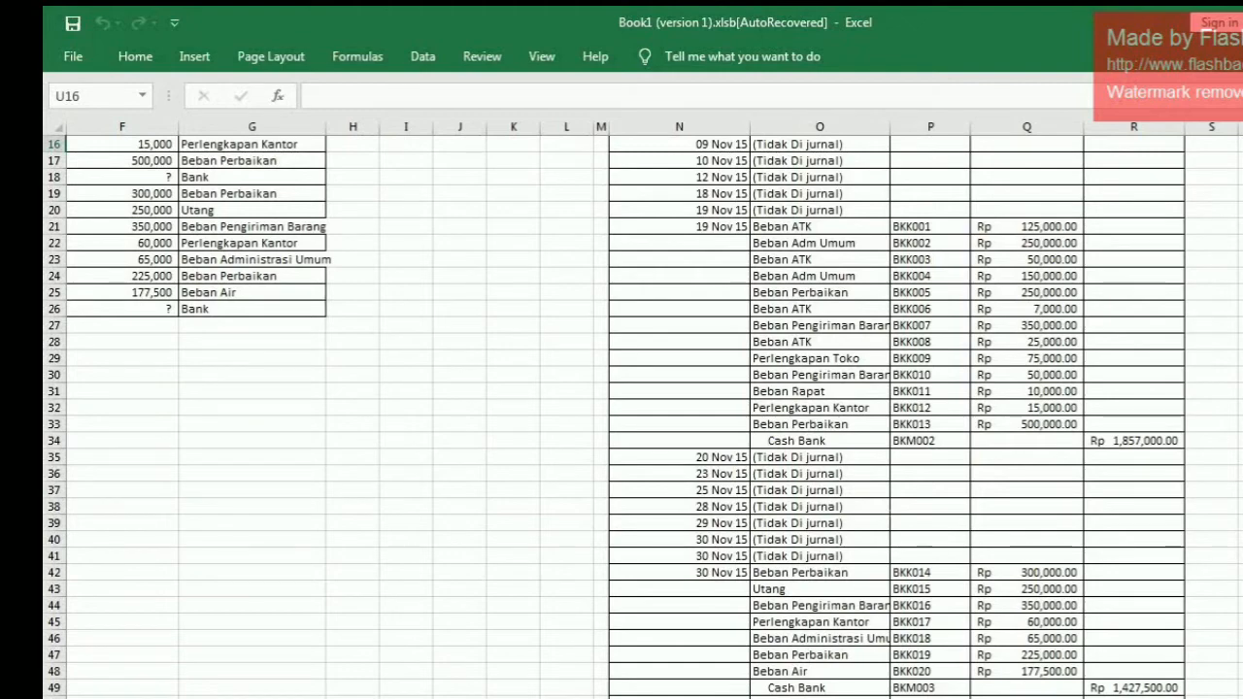
scroll(643, 416, down, 1)
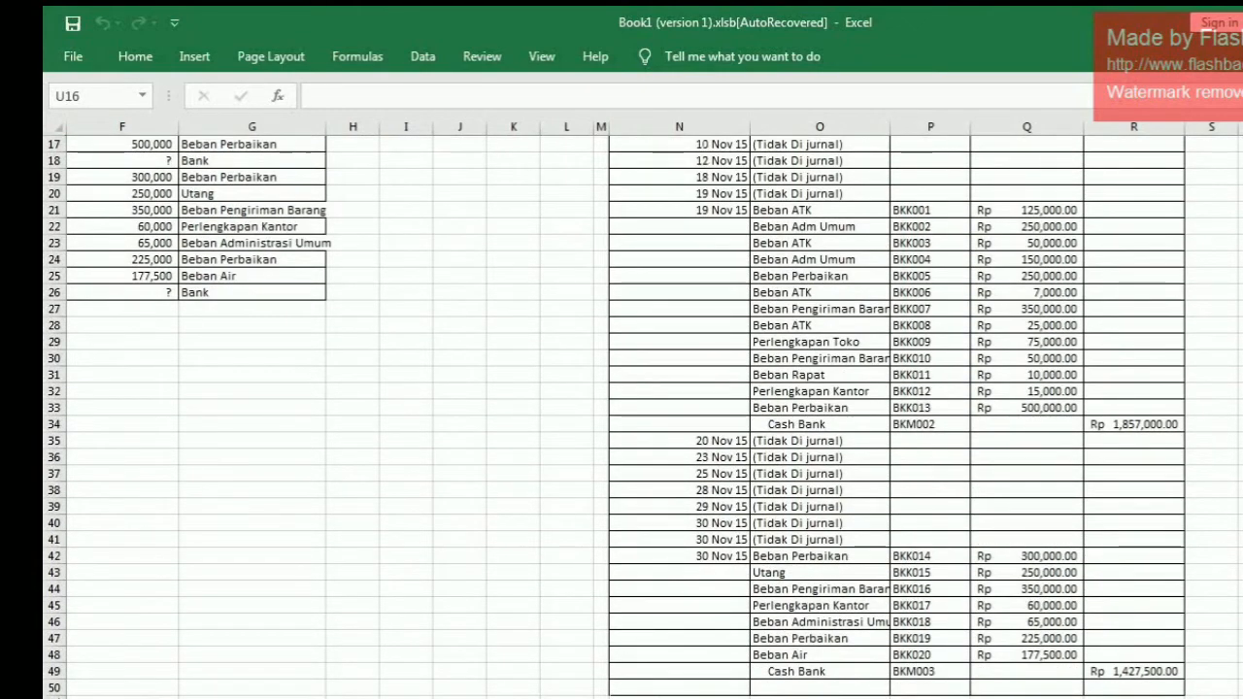
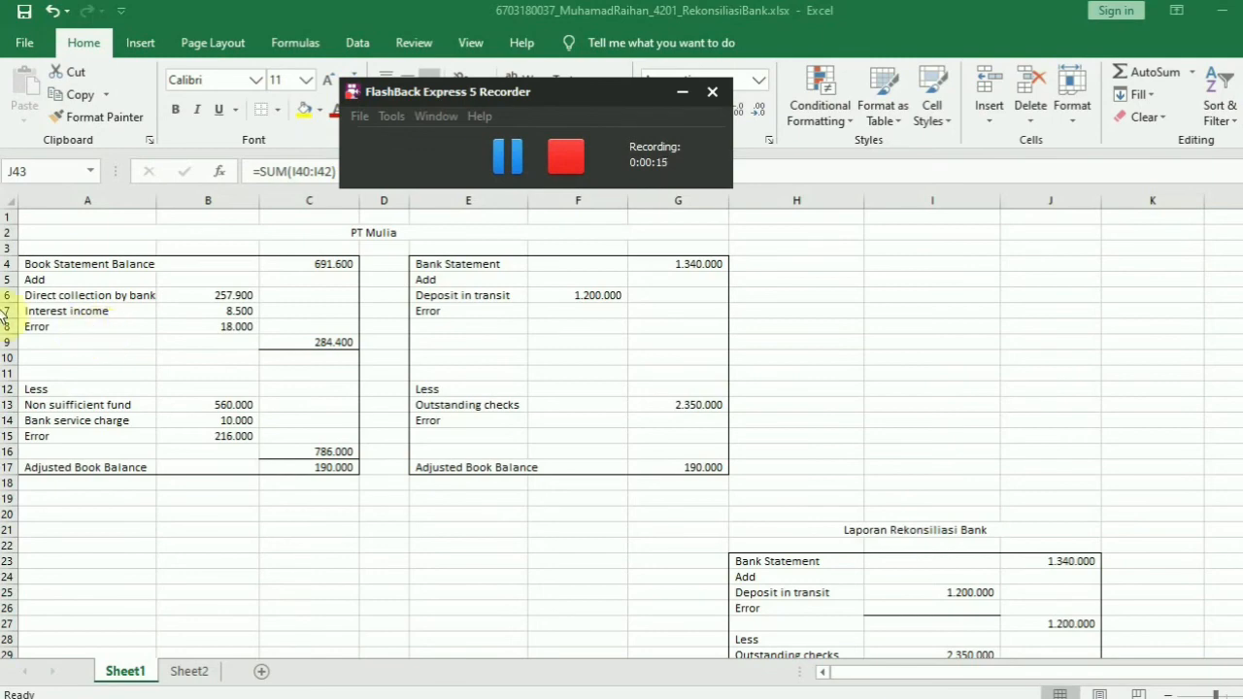
Compare PT Mulia's book and bank balance tables with the add and less items in the Laporan Rekonsiliasi Bank
click(265, 224)
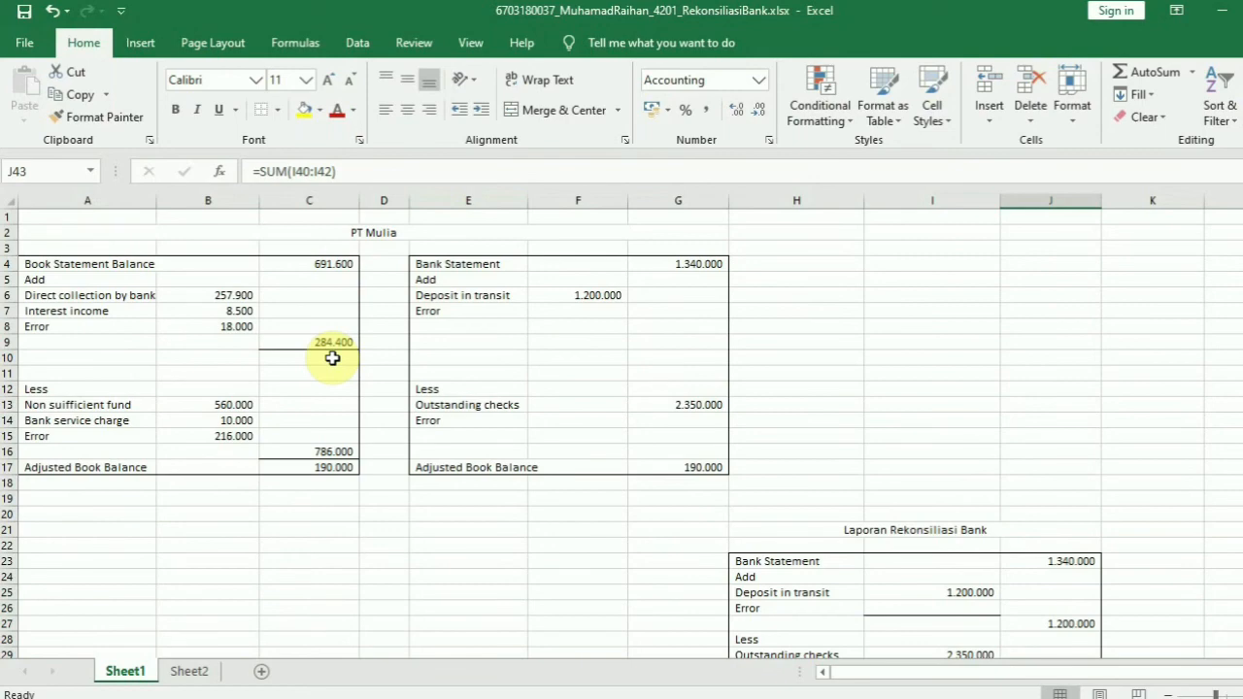
scroll(479, 402, down, 4)
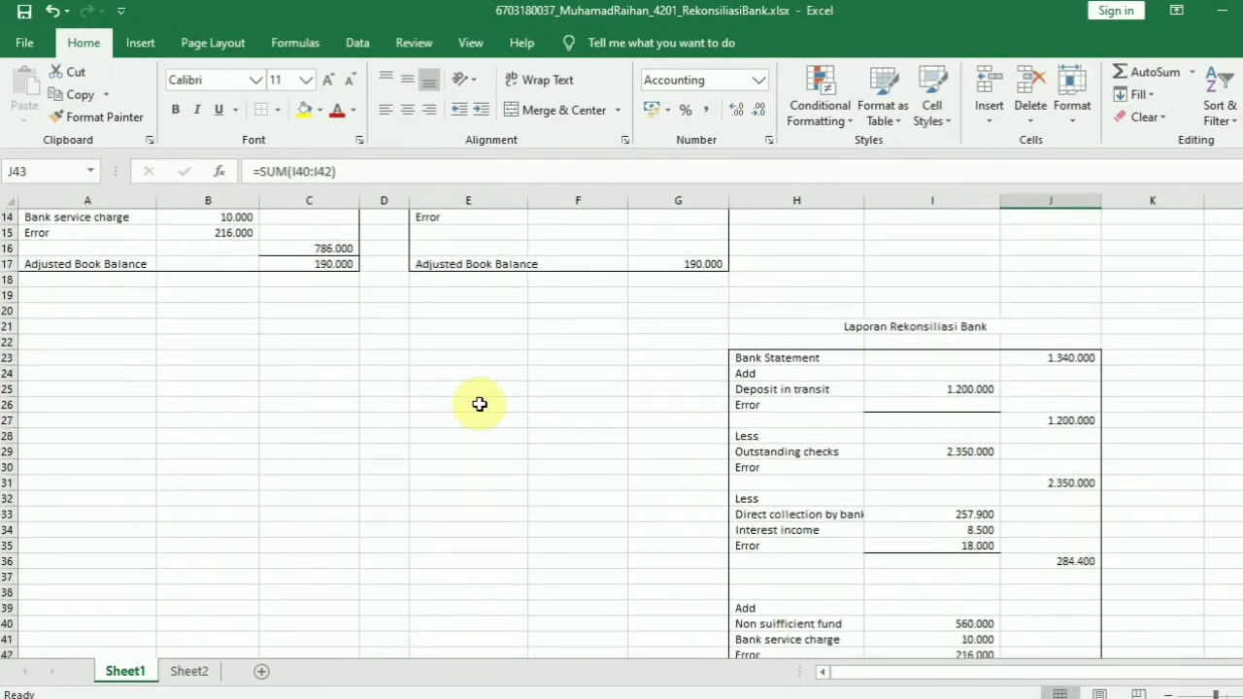
scroll(833, 436, down, 2)
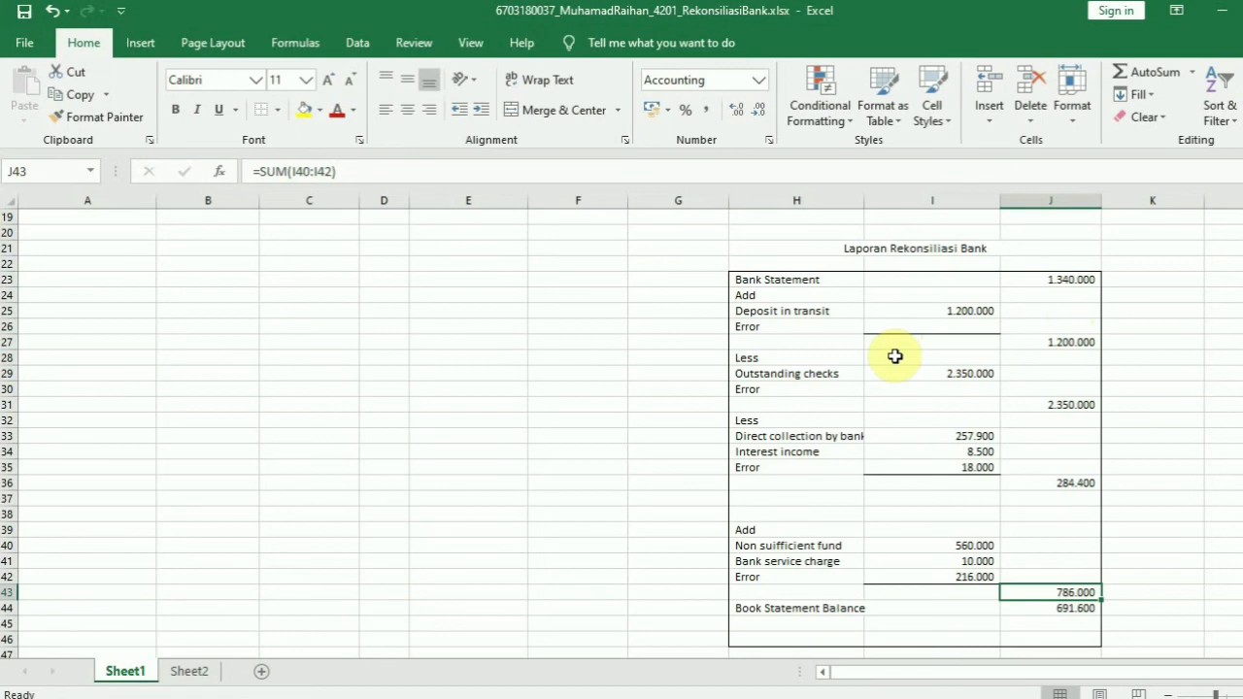
scroll(895, 356, up, 6)
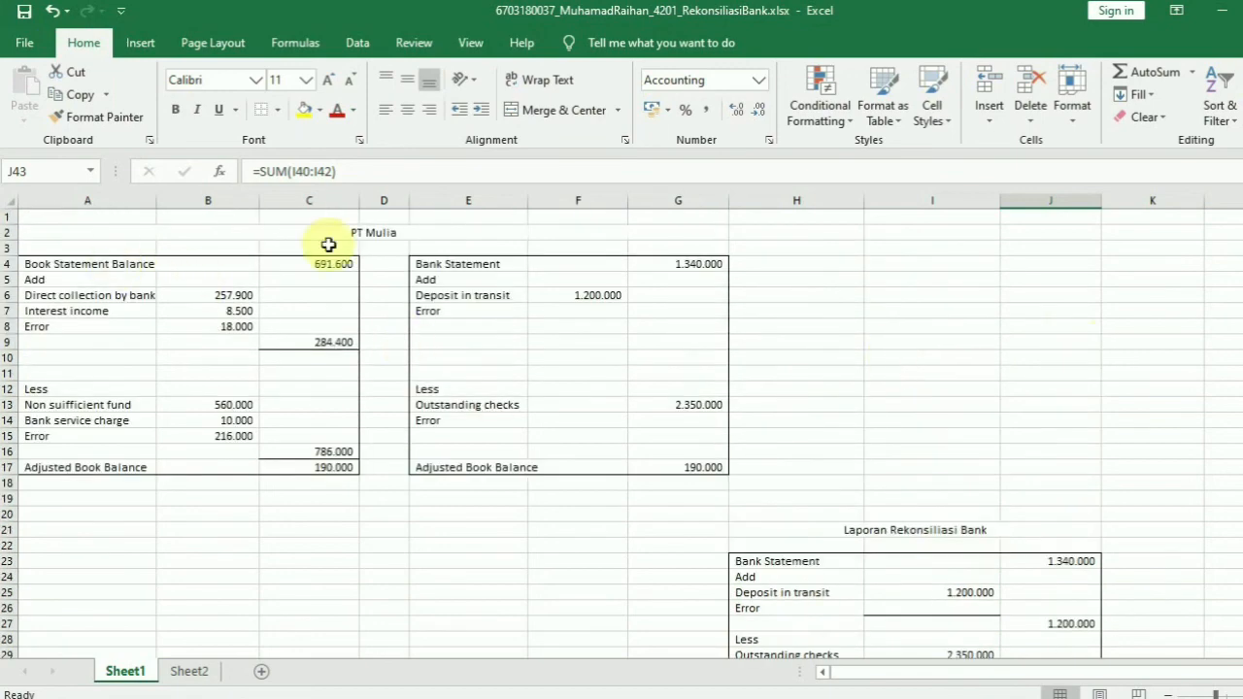
scroll(586, 375, down, 4)
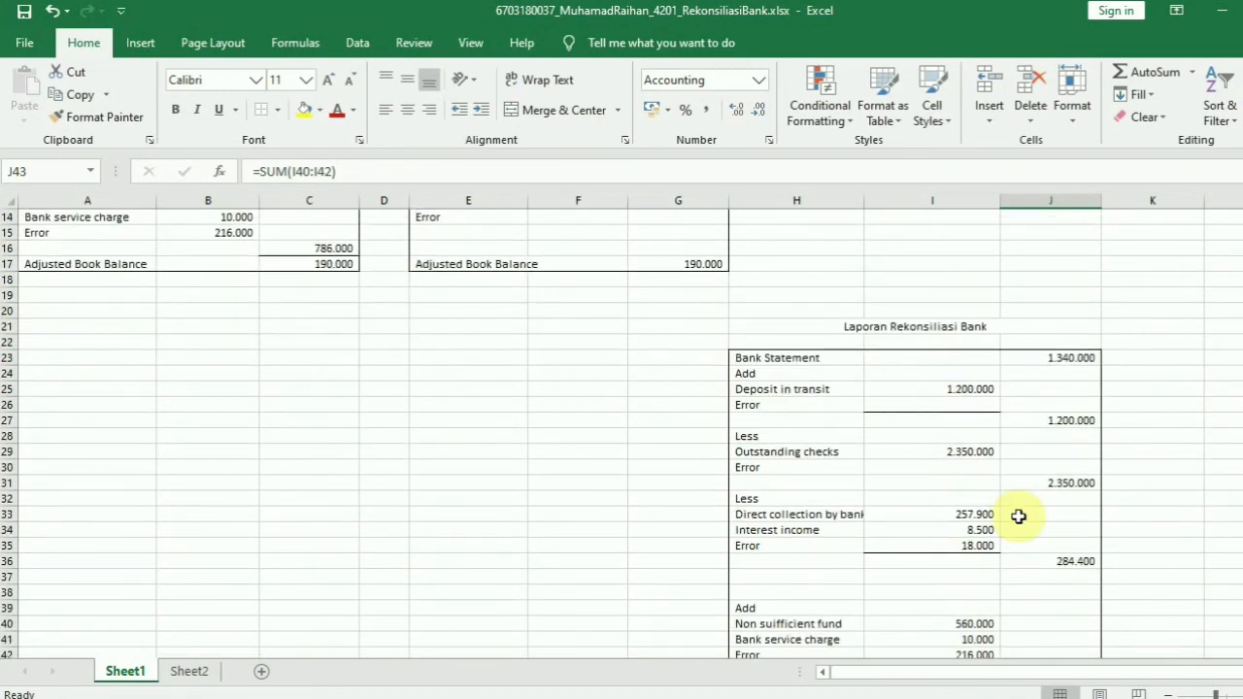
scroll(305, 233, up, 4)
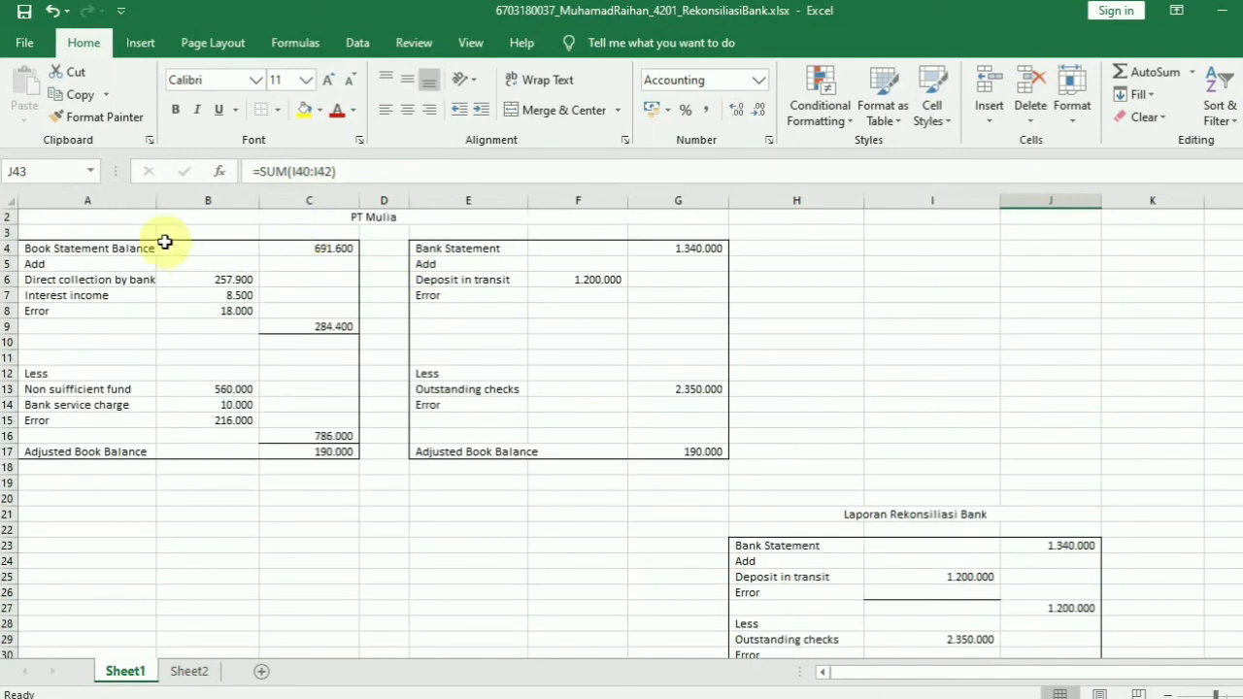
scroll(430, 387, down, 2)
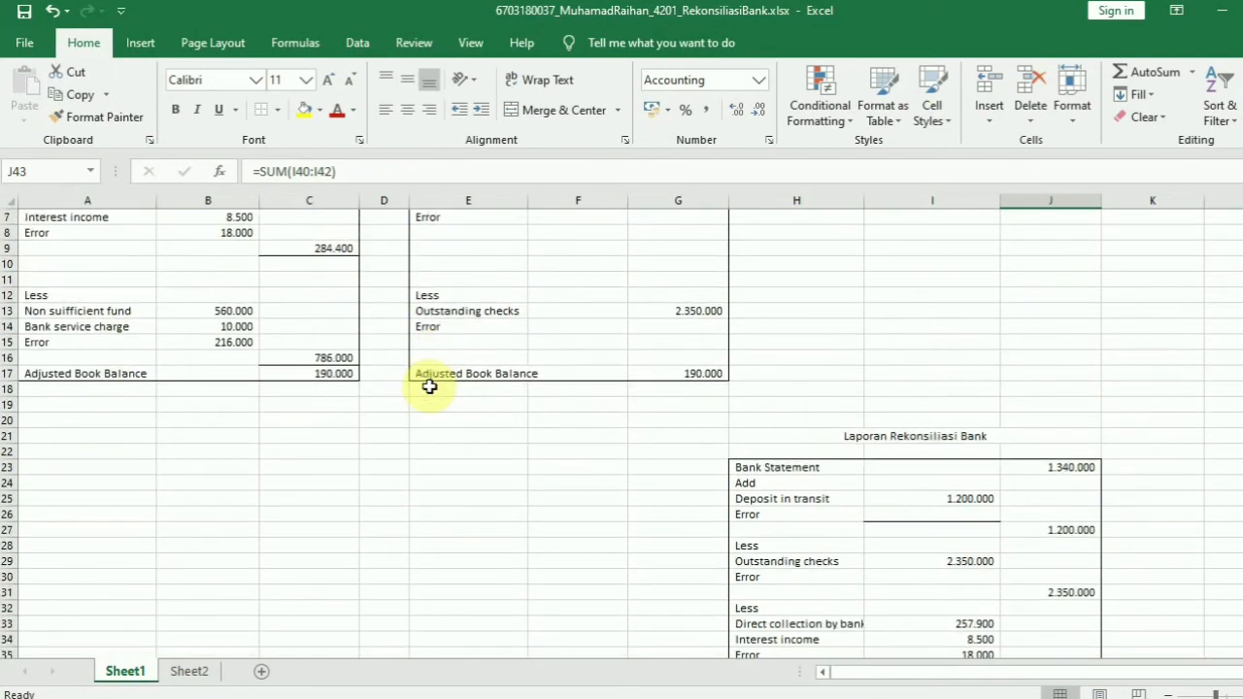
scroll(429, 387, down, 5)
scroll(429, 386, up, 1)
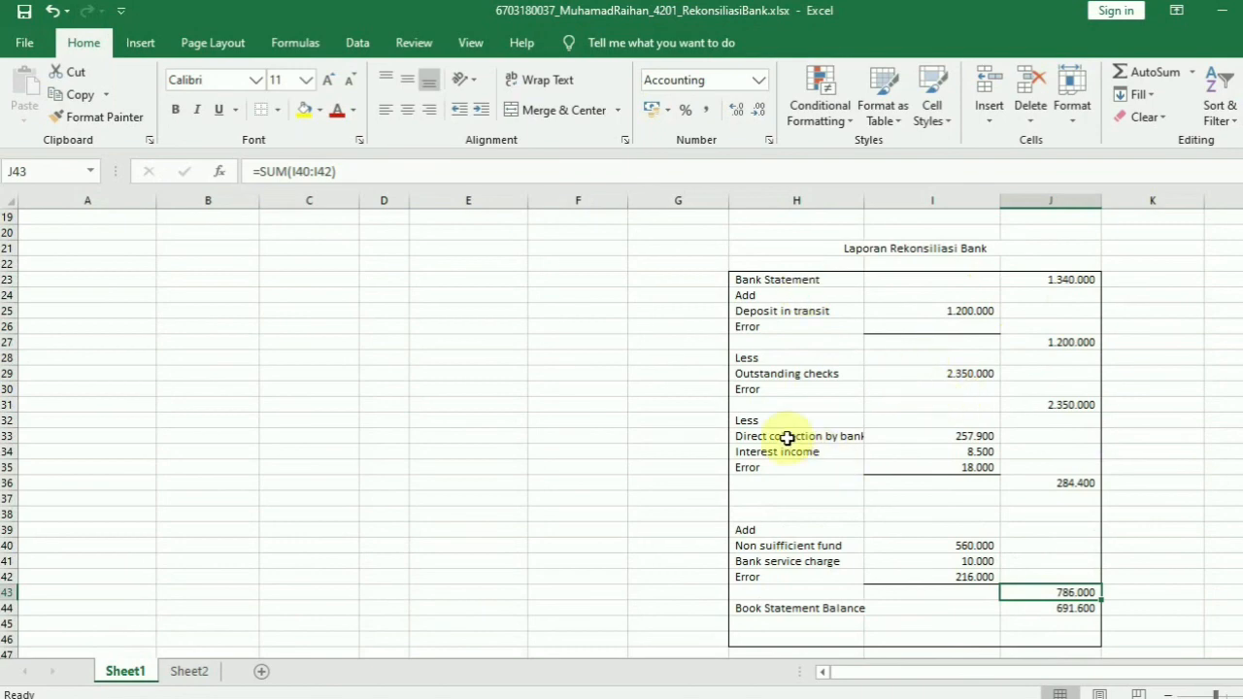
scroll(772, 428, up, 6)
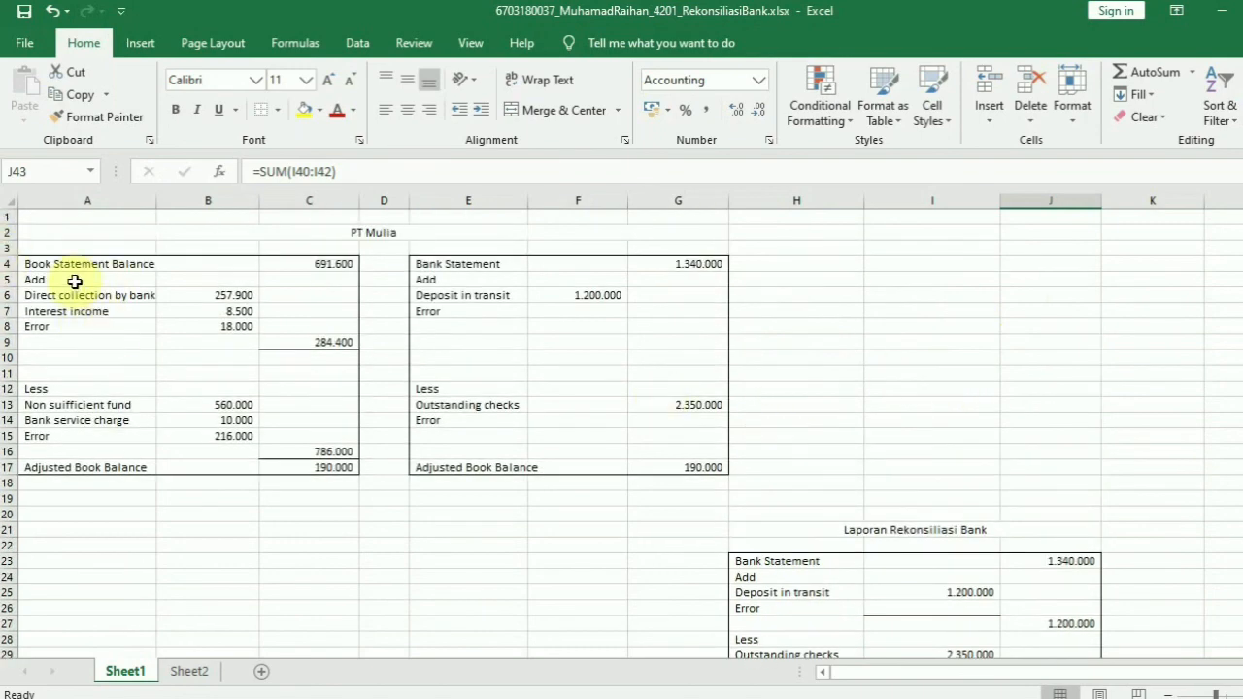
scroll(76, 282, down, 7)
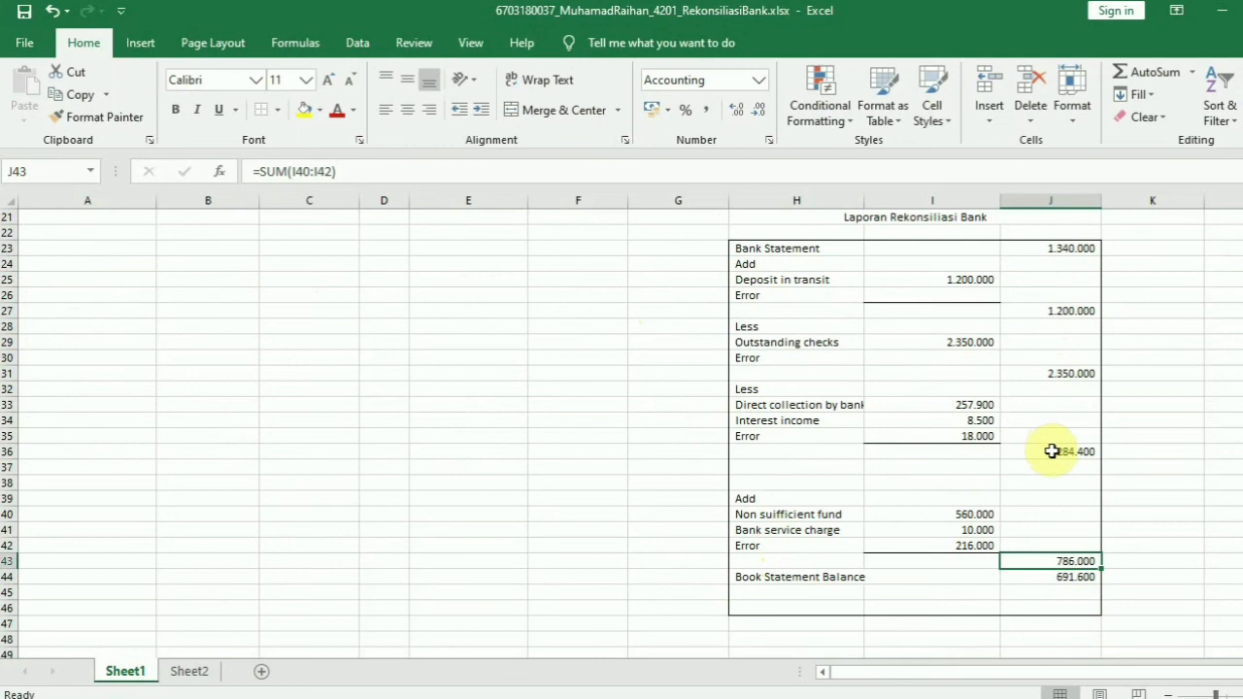
Check the Book Statement Balance formula in J44 of the reconciliation report against the book statement balance in PT Mulia's book table
click(1047, 577)
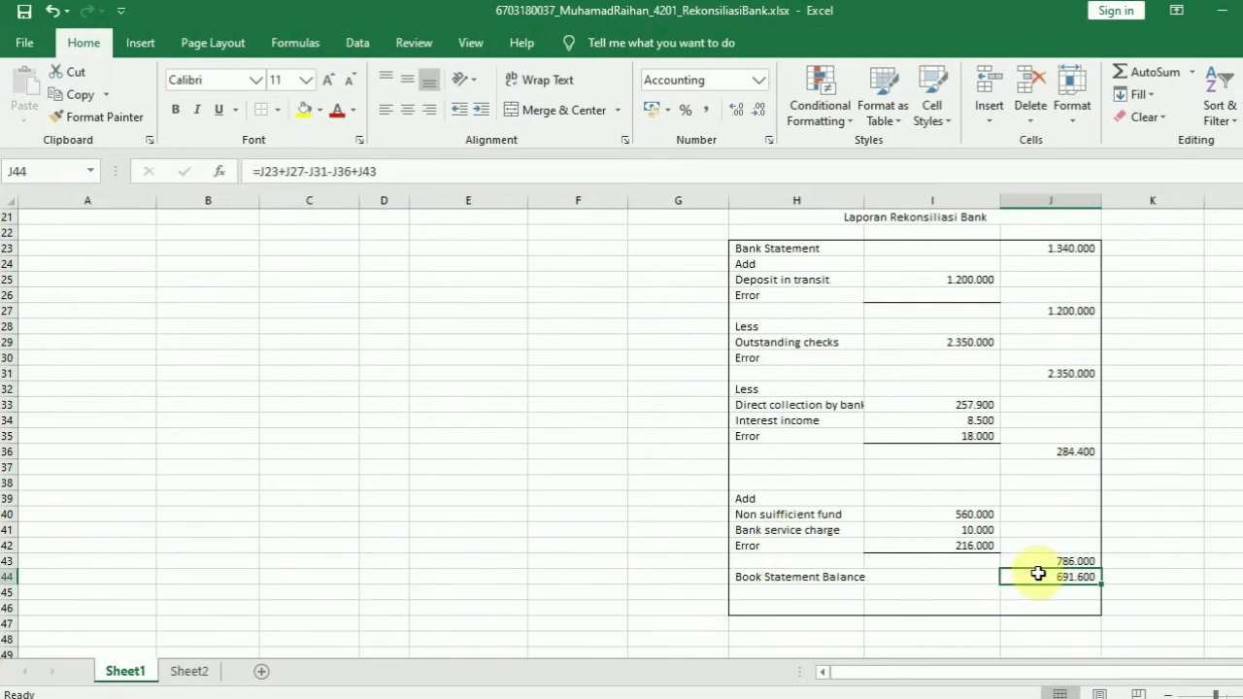
scroll(1038, 574, up, 7)
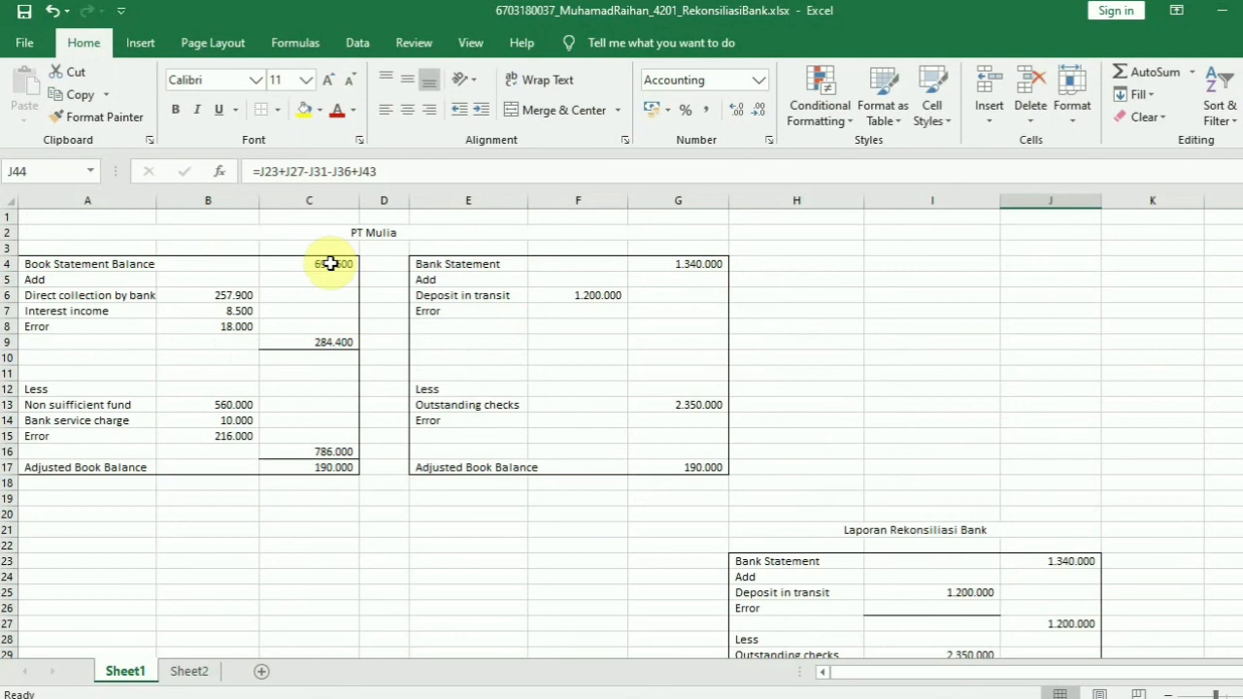
scroll(800, 474, down, 3)
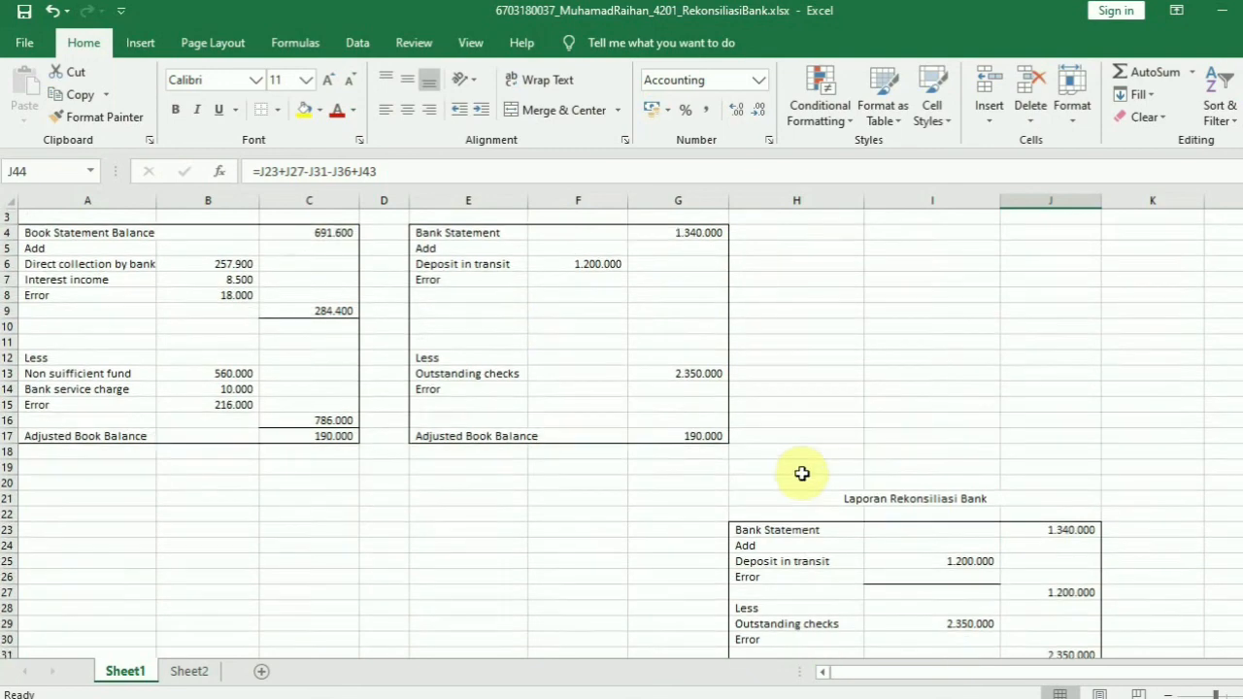
scroll(802, 473, down, 3)
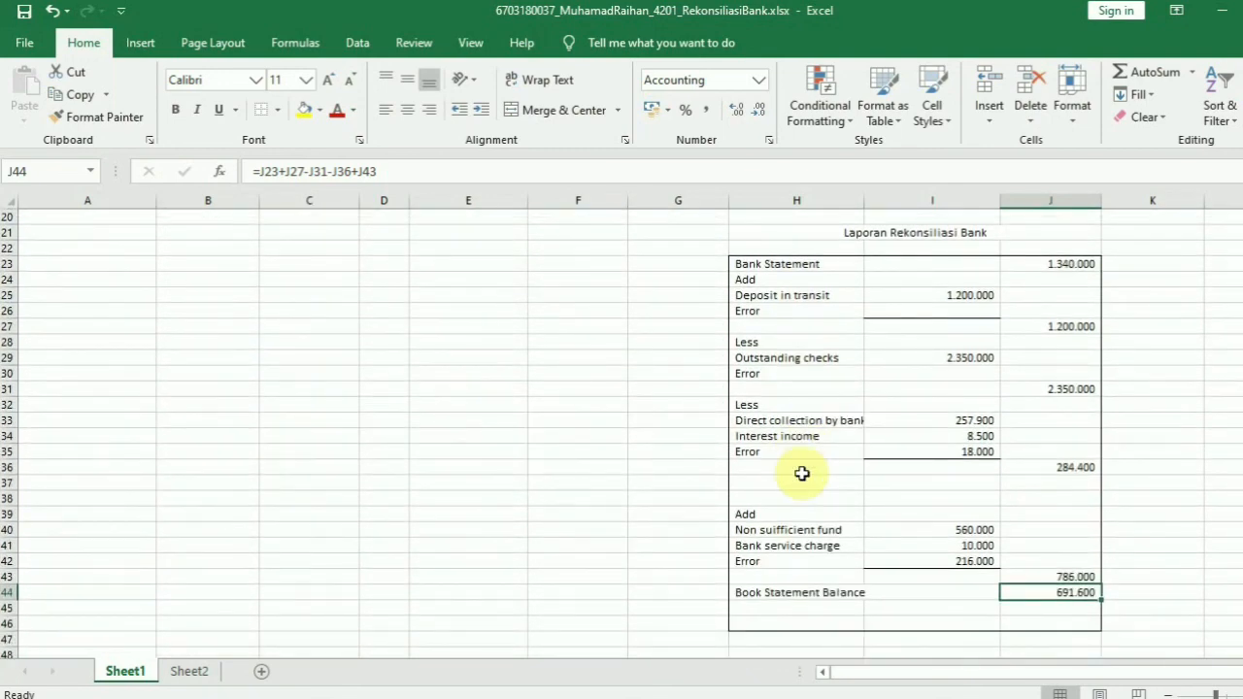